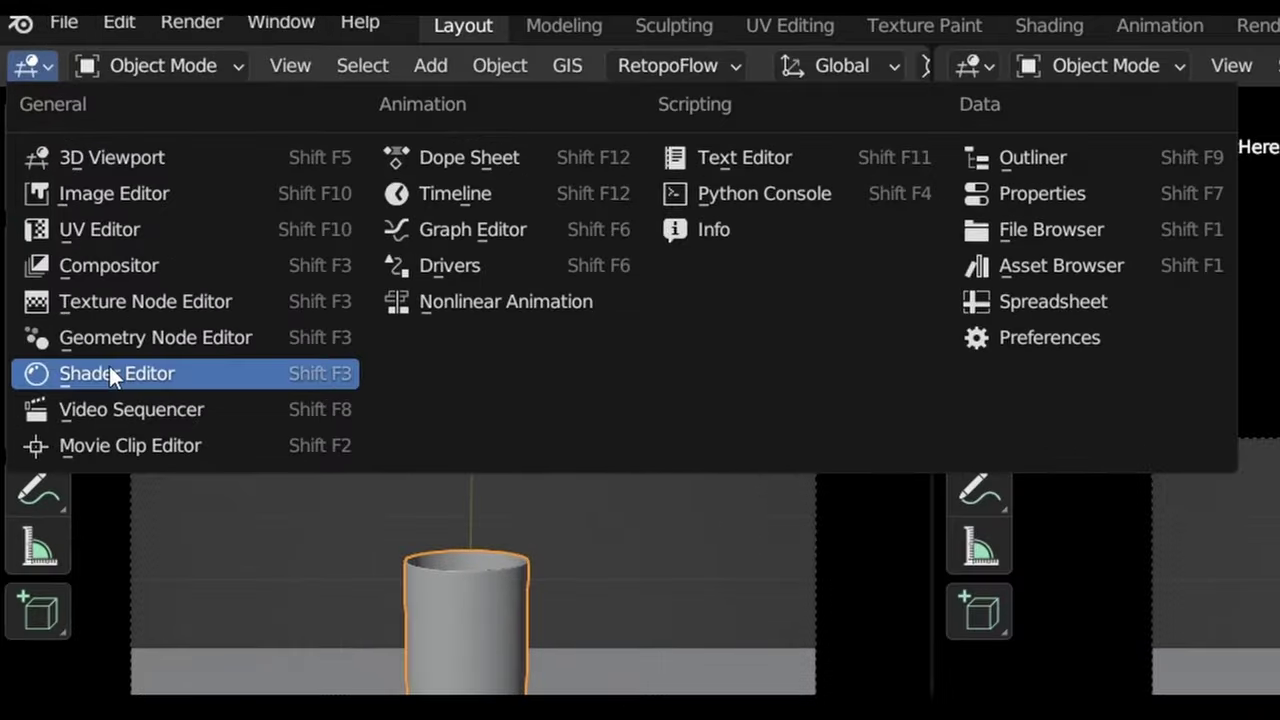
Turn the left view into a Shader Editor and create a new material for the cup.
left_click(22, 201)
key("n")
scroll(774, 81, "down", 3)
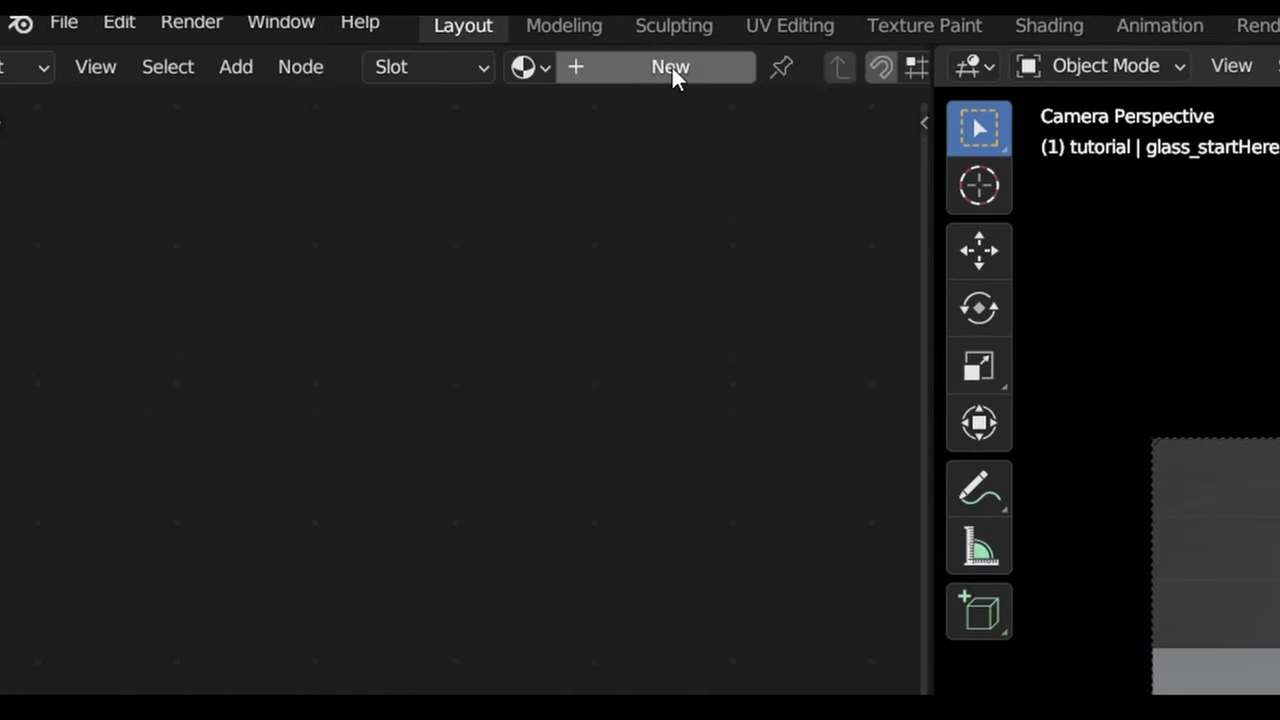
left_click(672, 70)
middle_click_drag(503, 388, 580, 214)
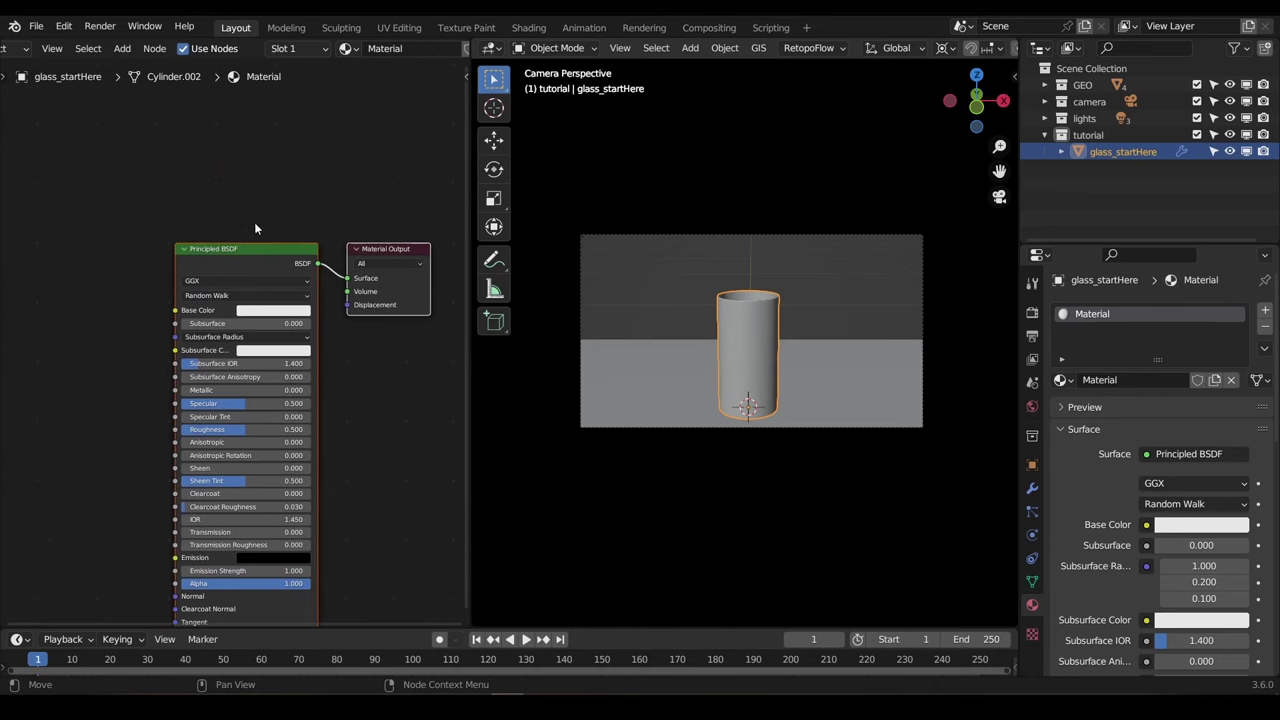
Add an unconnected Glass BSDF node above the Principled BSDF.
key("shift+a")
type("glass")
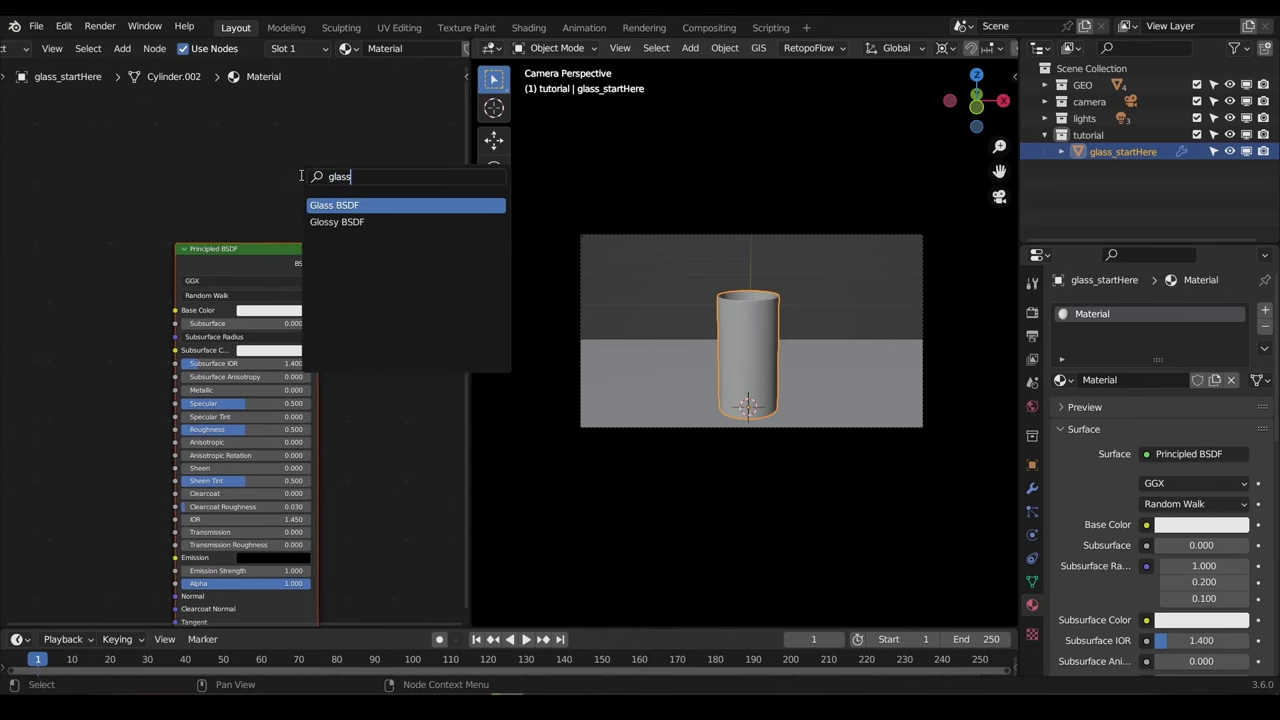
key("Return")
left_click(203, 124)
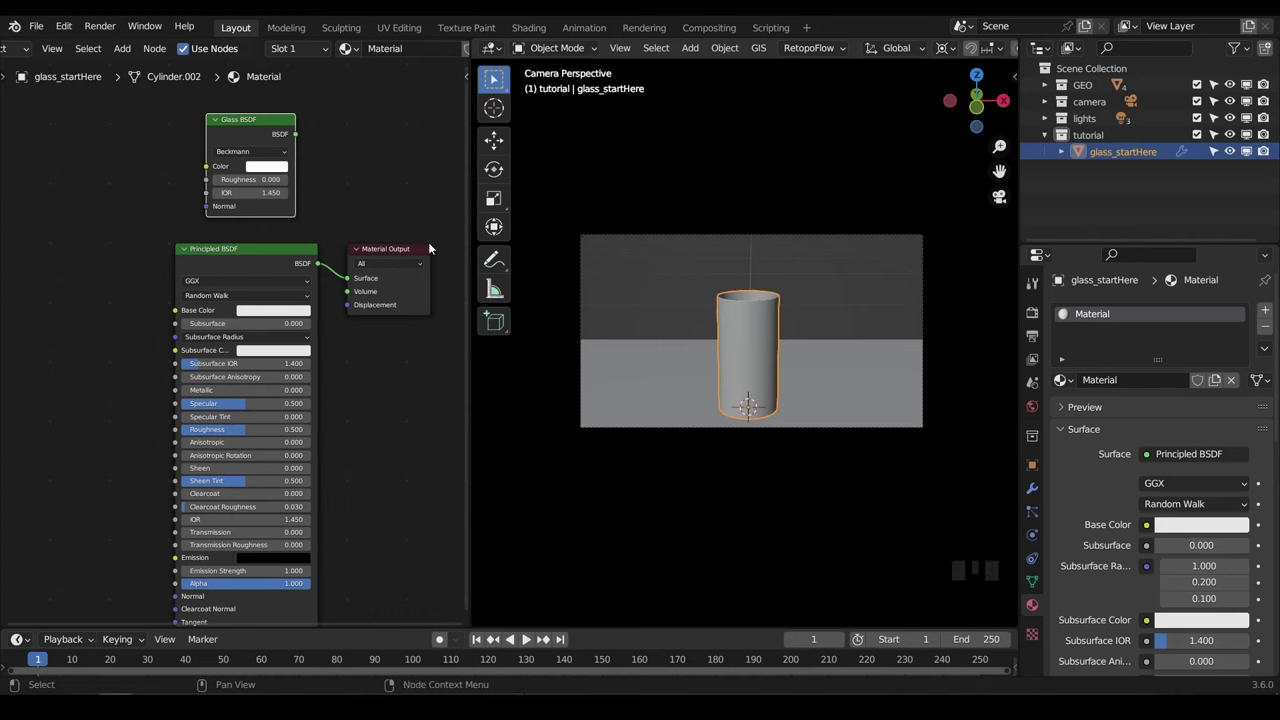
middle_click_drag(375, 196, 365, 202)
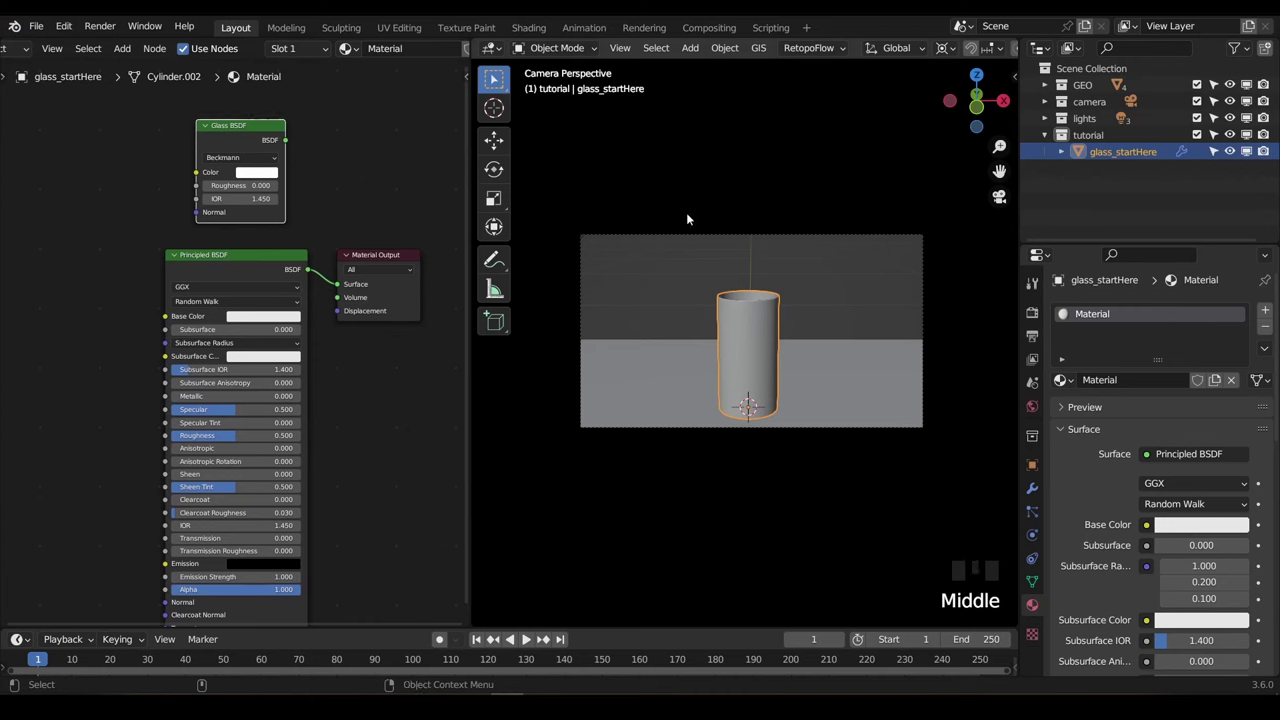
Switch the viewport to Cycles rendered shading and zoom in on the nodes.
left_click(1033, 313)
key("z")
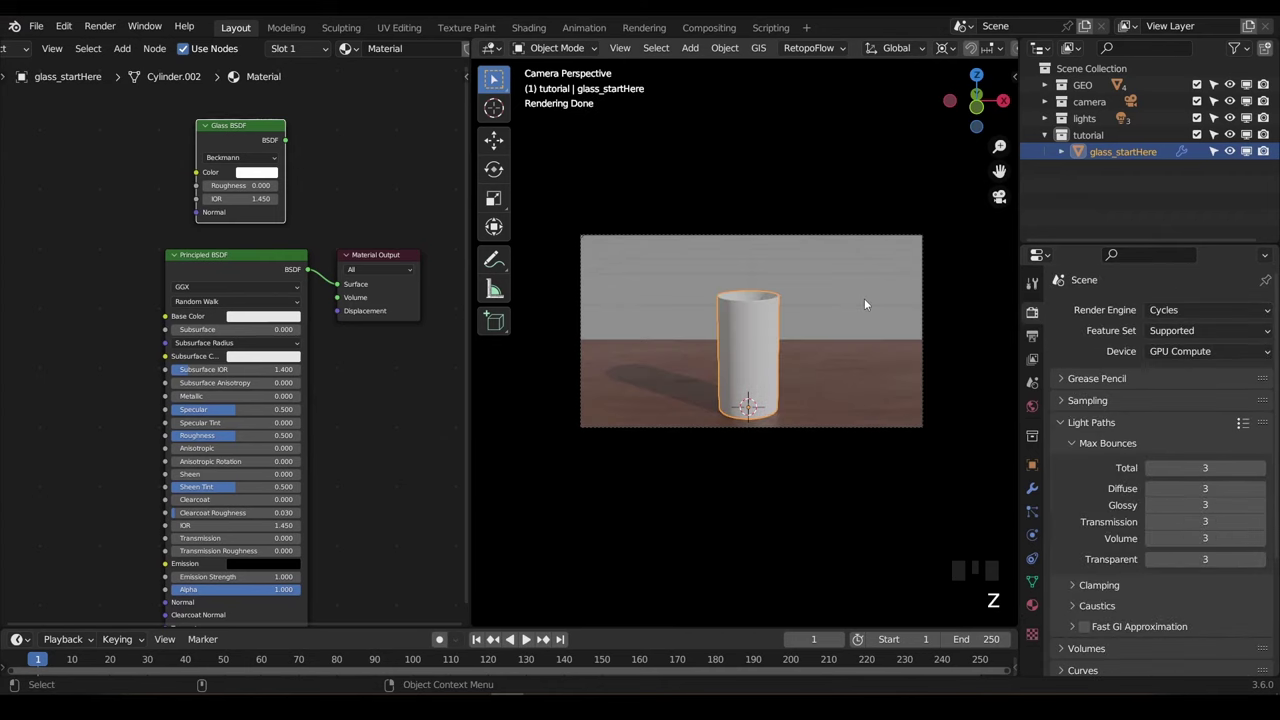
scroll(864, 300, "up", 3)
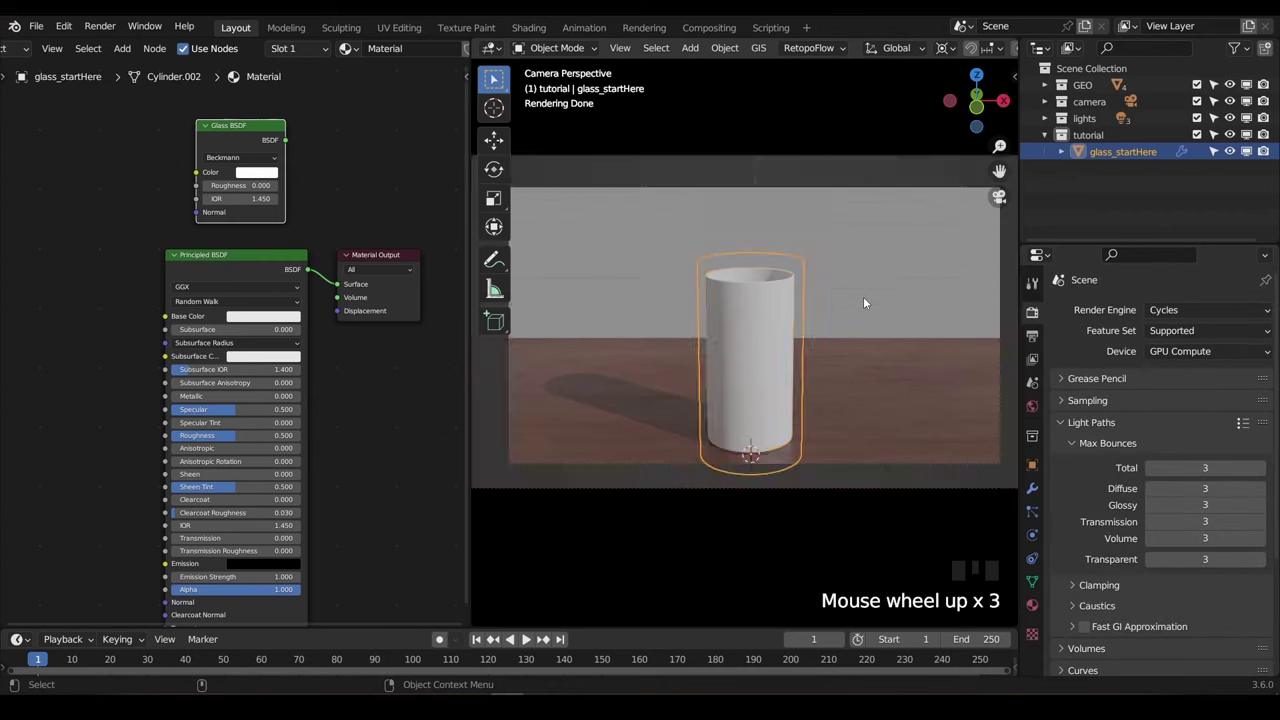
scroll(864, 300, "up", 2)
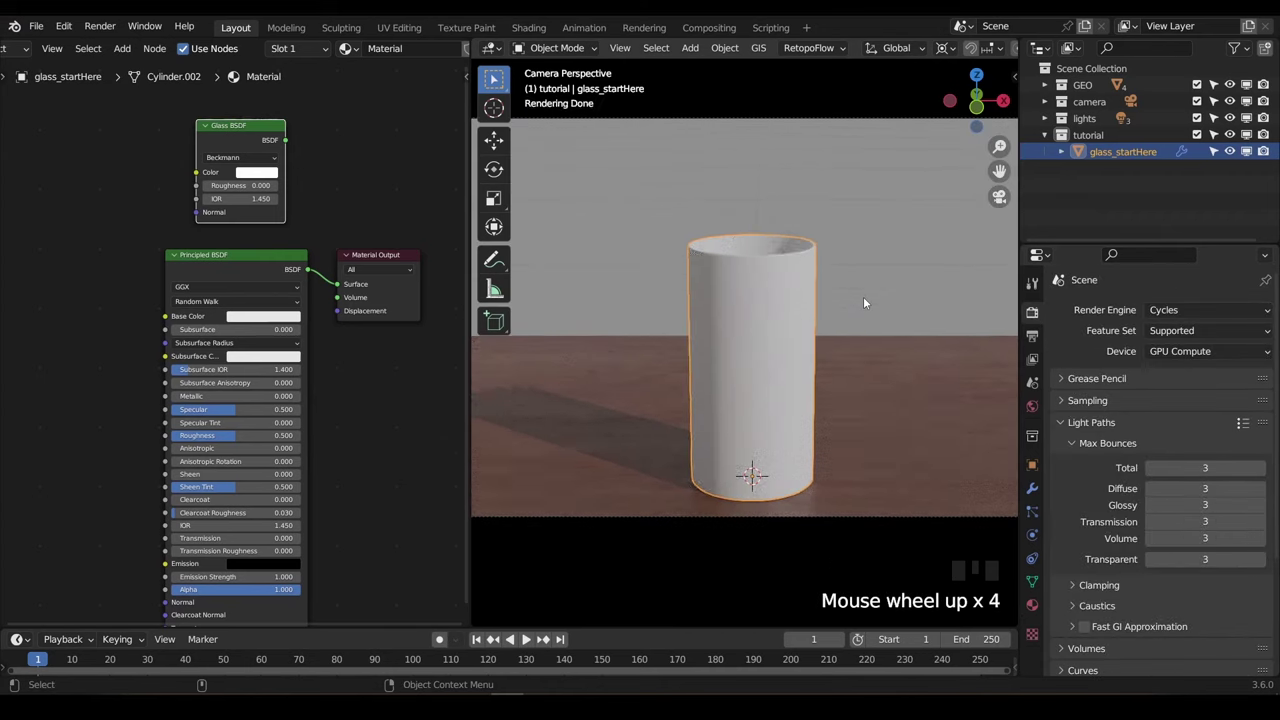
middle_click_drag(289, 190, 286, 218)
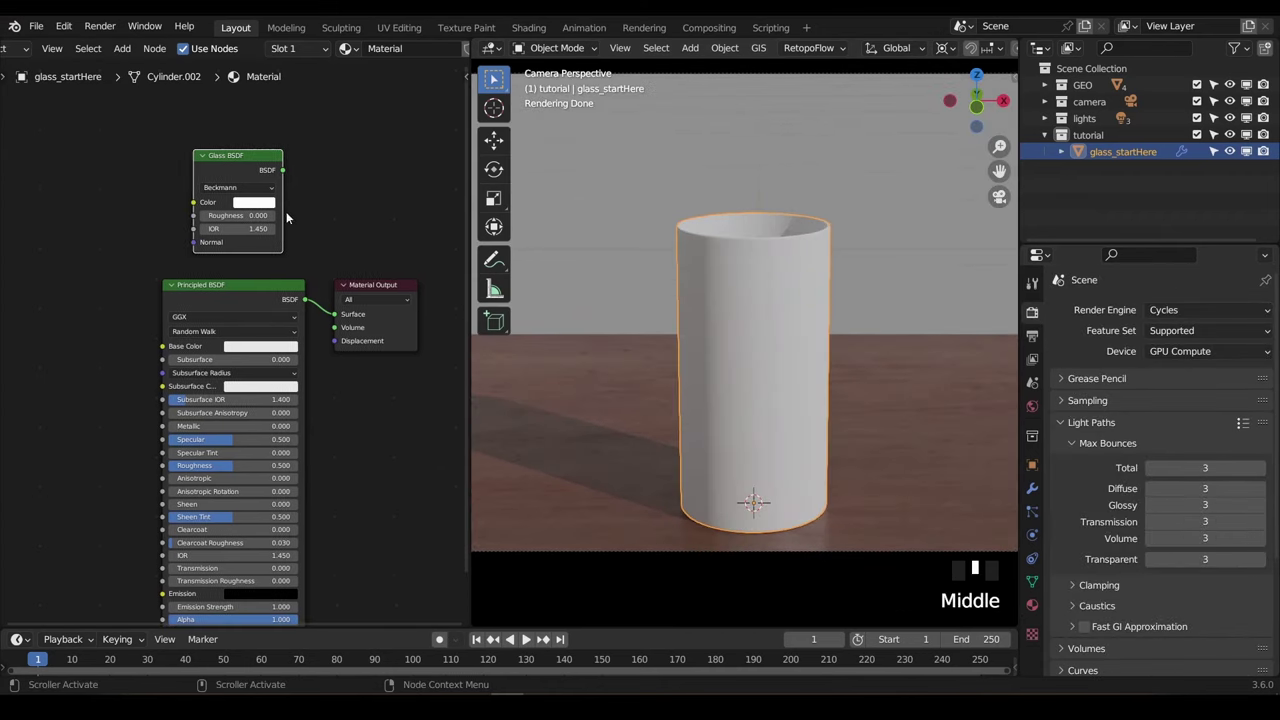
Wire the Glass BSDF to the Material Output after briefly previewing the Principled BSDF.
left_click(230, 175, "ctrl+shift")
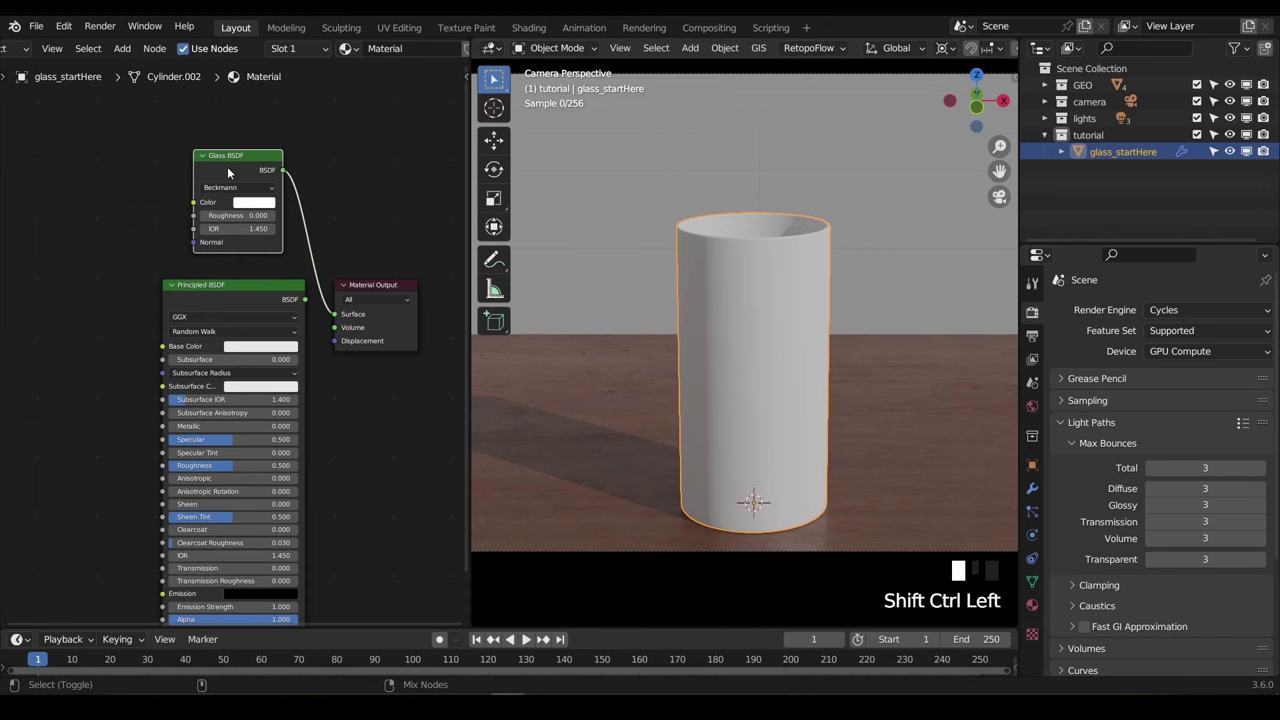
left_click(239, 292, "ctrl+shift")
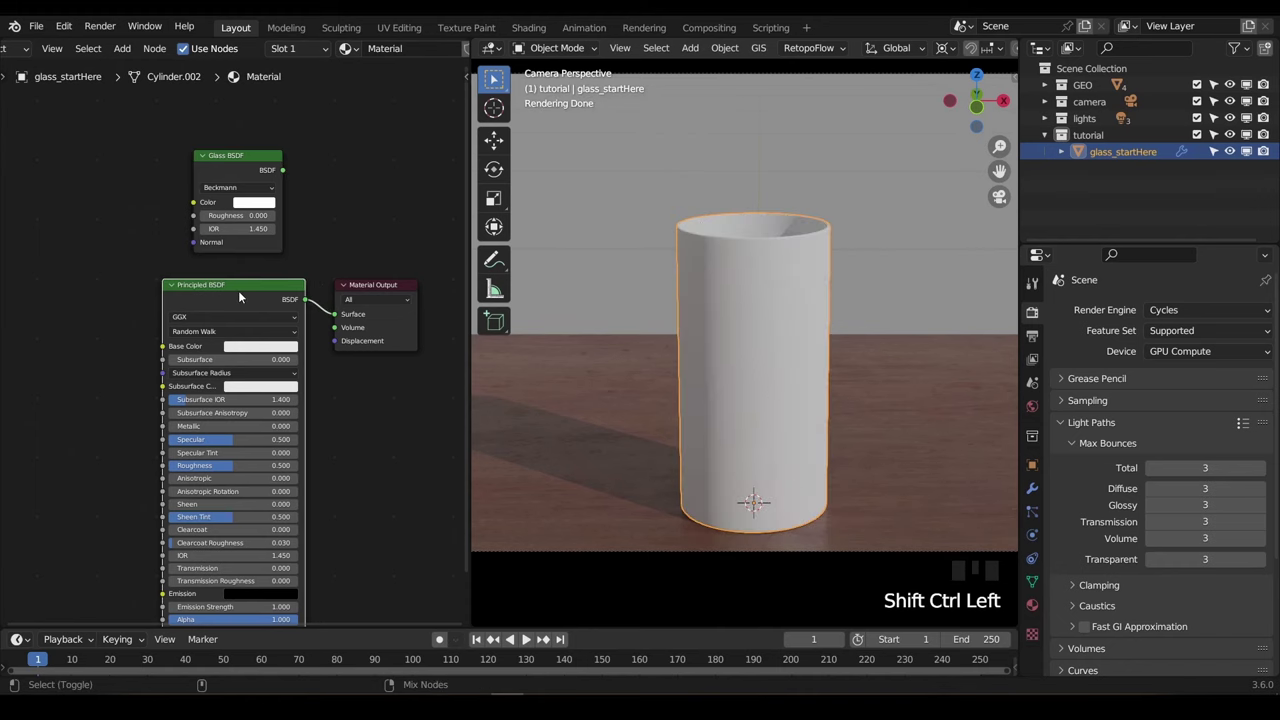
left_click(226, 174, "ctrl+shift")
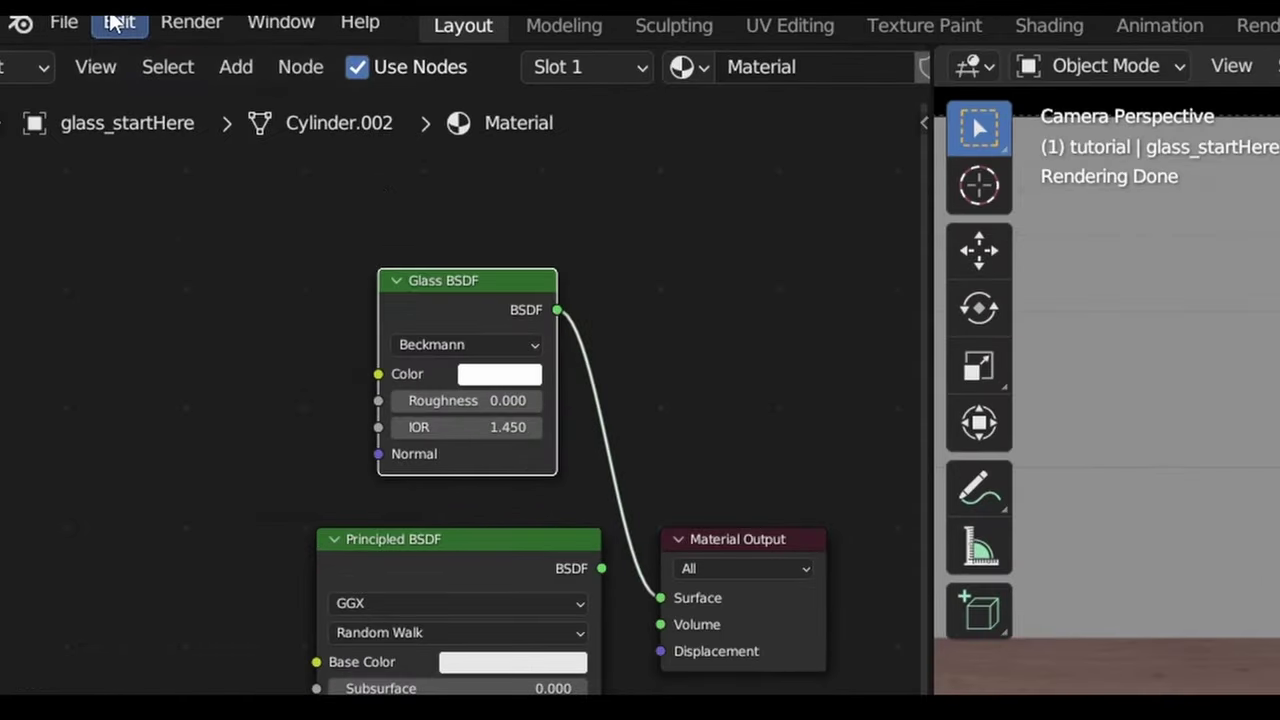
left_click(115, 22)
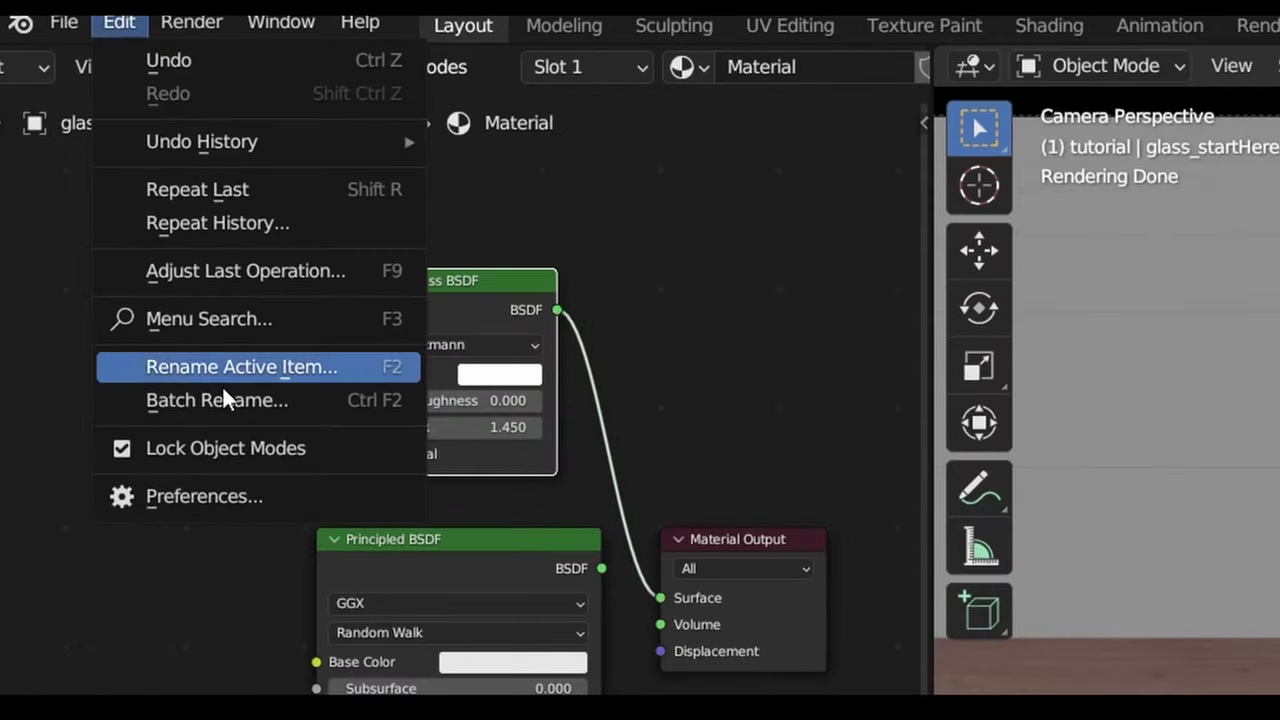
left_click(226, 493)
left_click(122, 368)
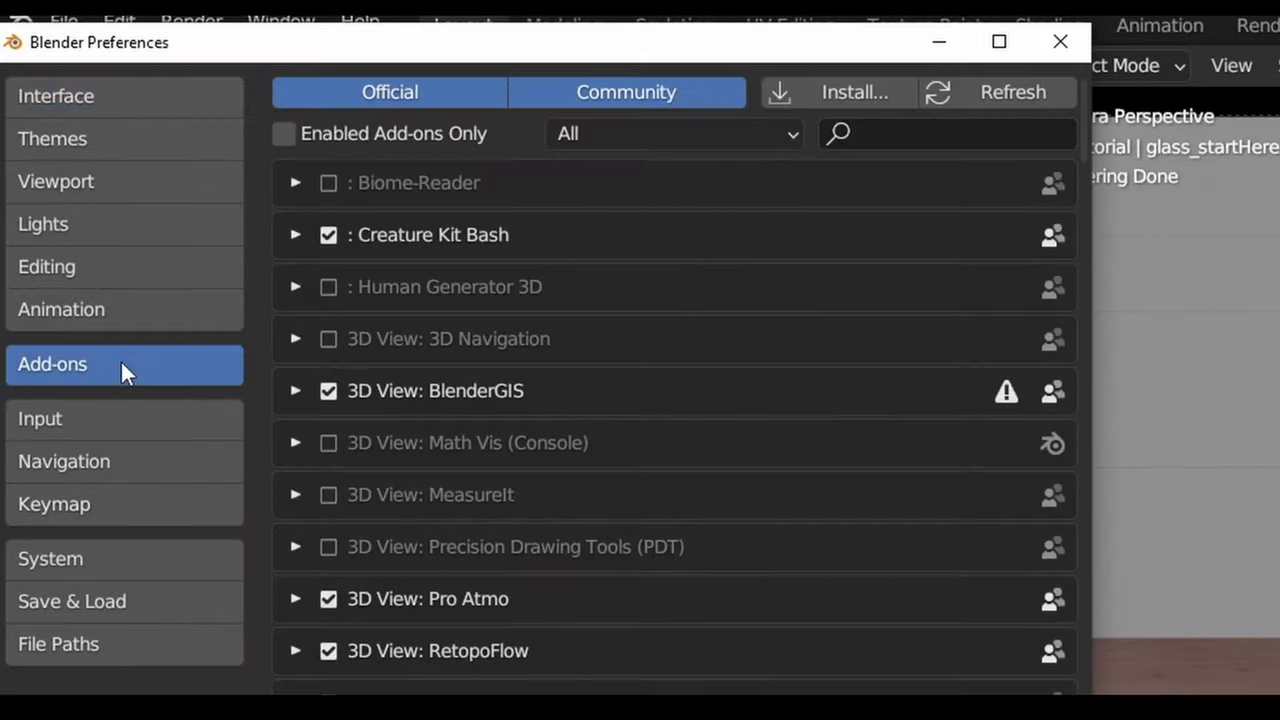
left_click(913, 134)
type("node")
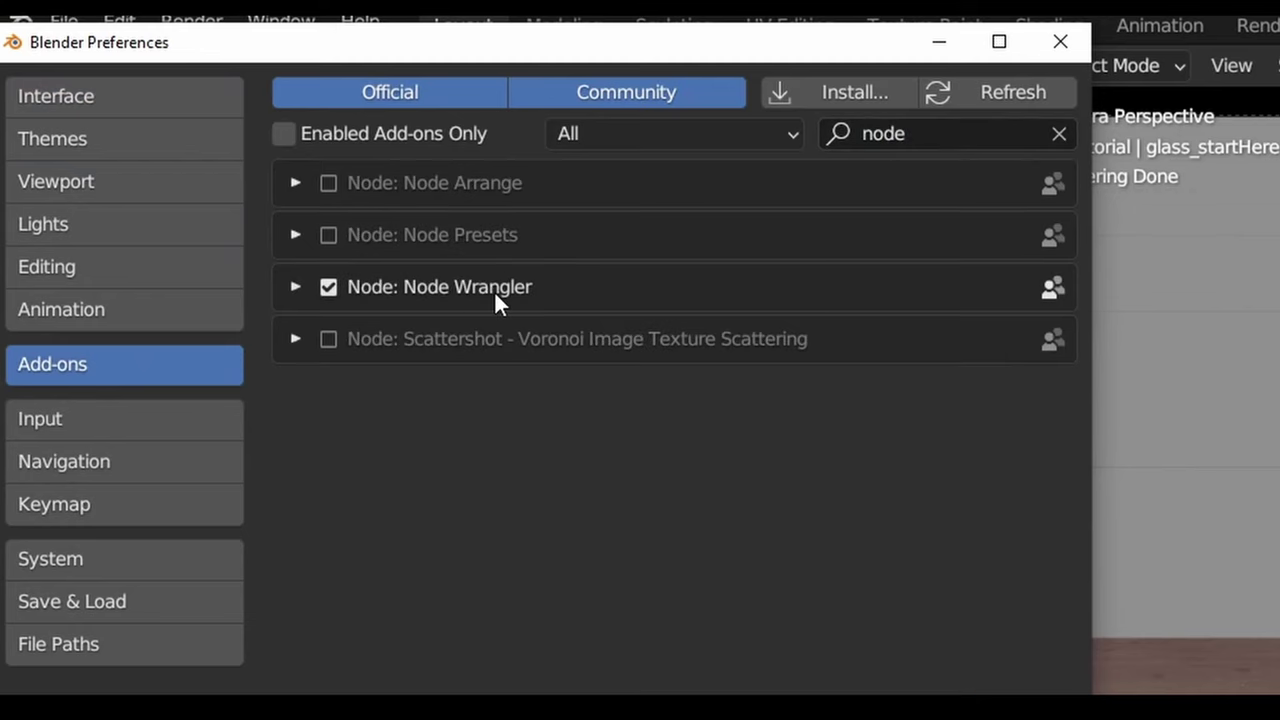
Close the preferences window and make the Principled BSDF drive the output again.
left_click(1065, 45)
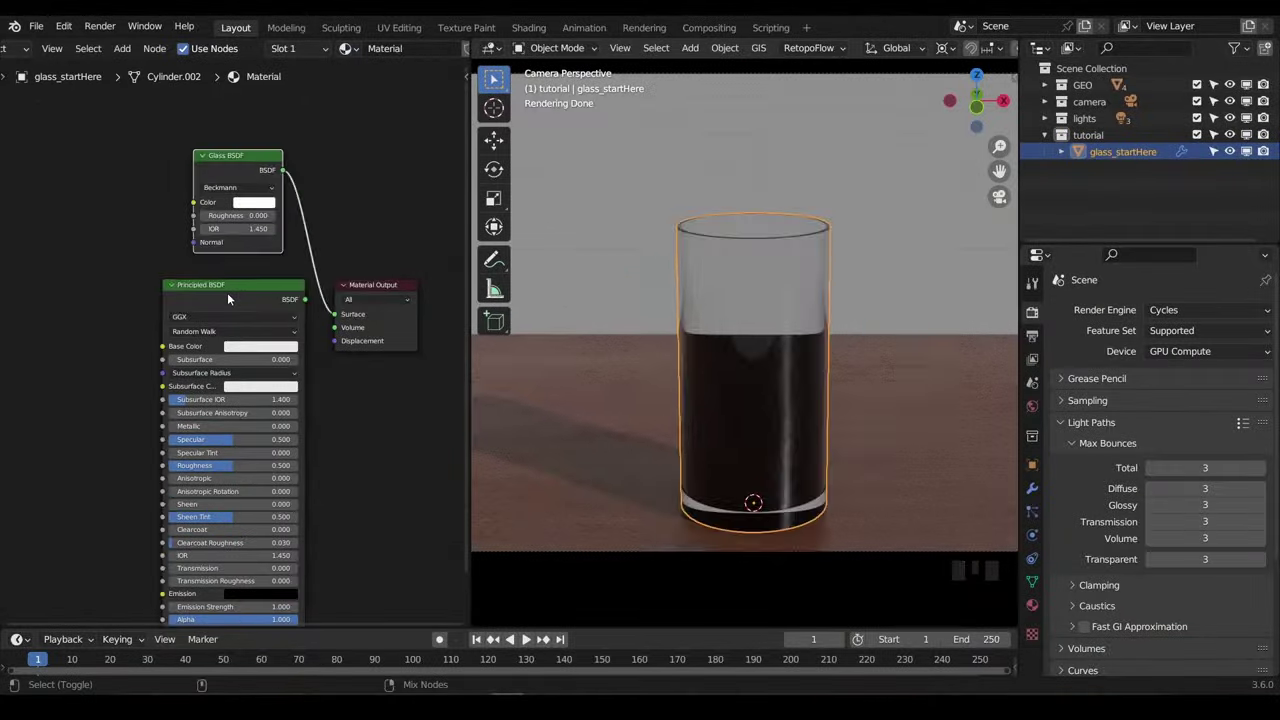
left_click(386, 483, "ctrl+shift")
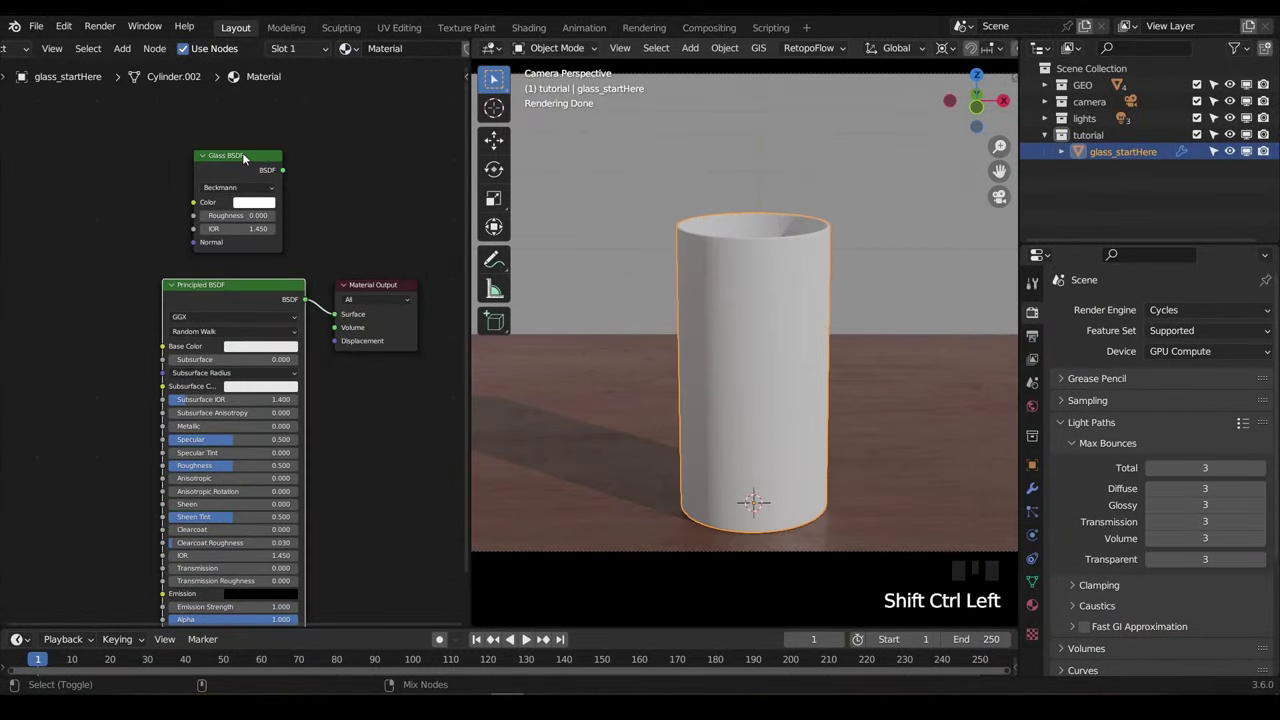
left_click(243, 158, "ctrl+shift")
left_click(224, 298, "ctrl+shift")
middle_click_drag(224, 298, 224, 200)
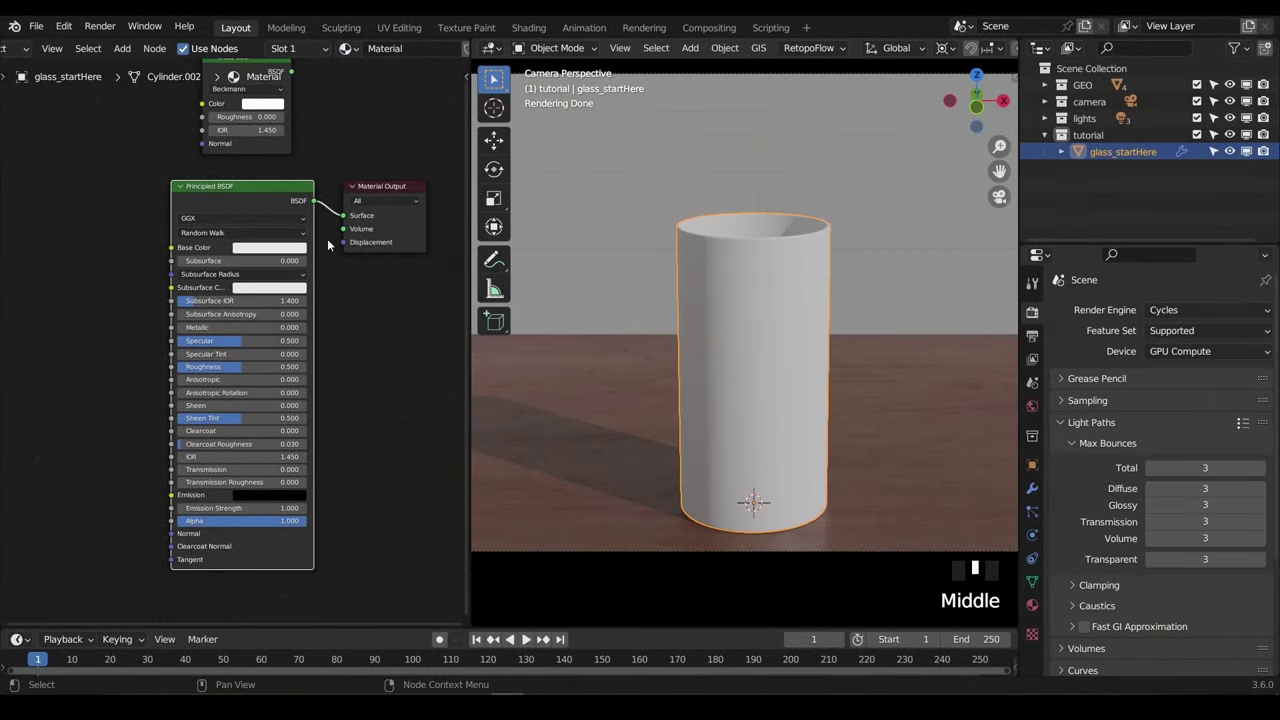
middle_click_drag(340, 352, 345, 370)
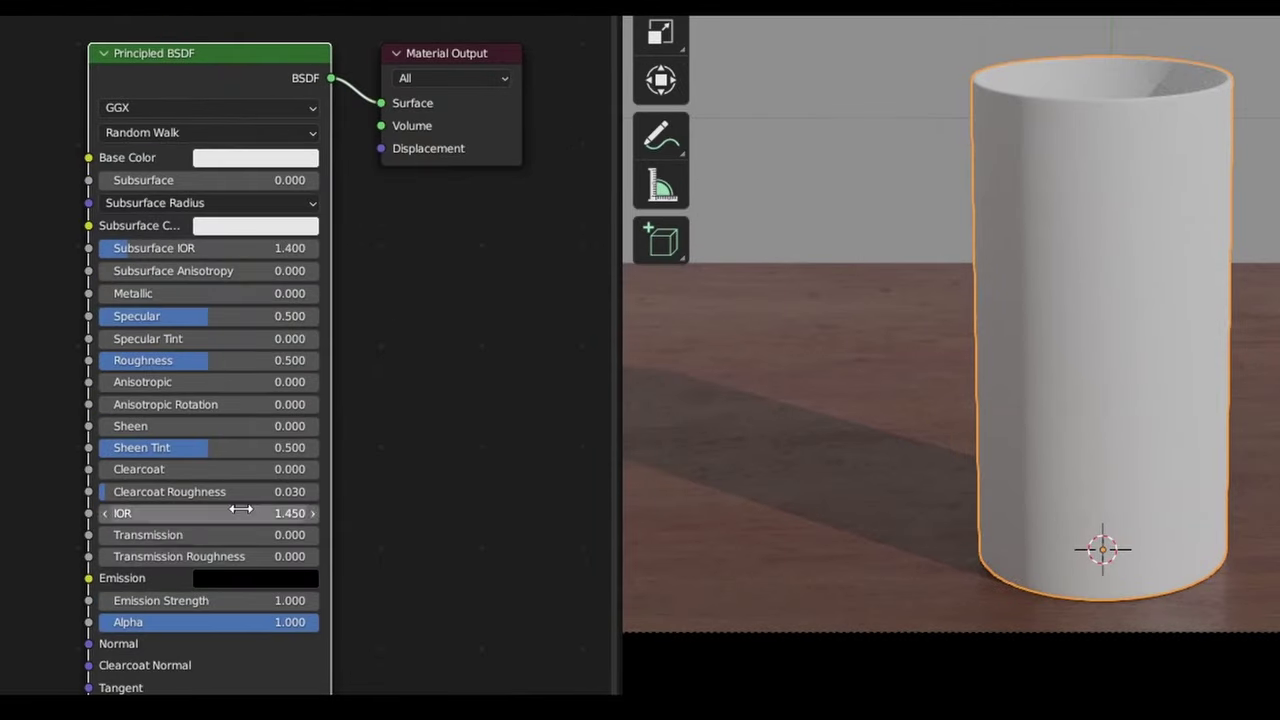
Set Principled BSDF Transmission to 1, Roughness to 0 and IOR to 1.450.
left_click_drag(200, 494, 310, 535)
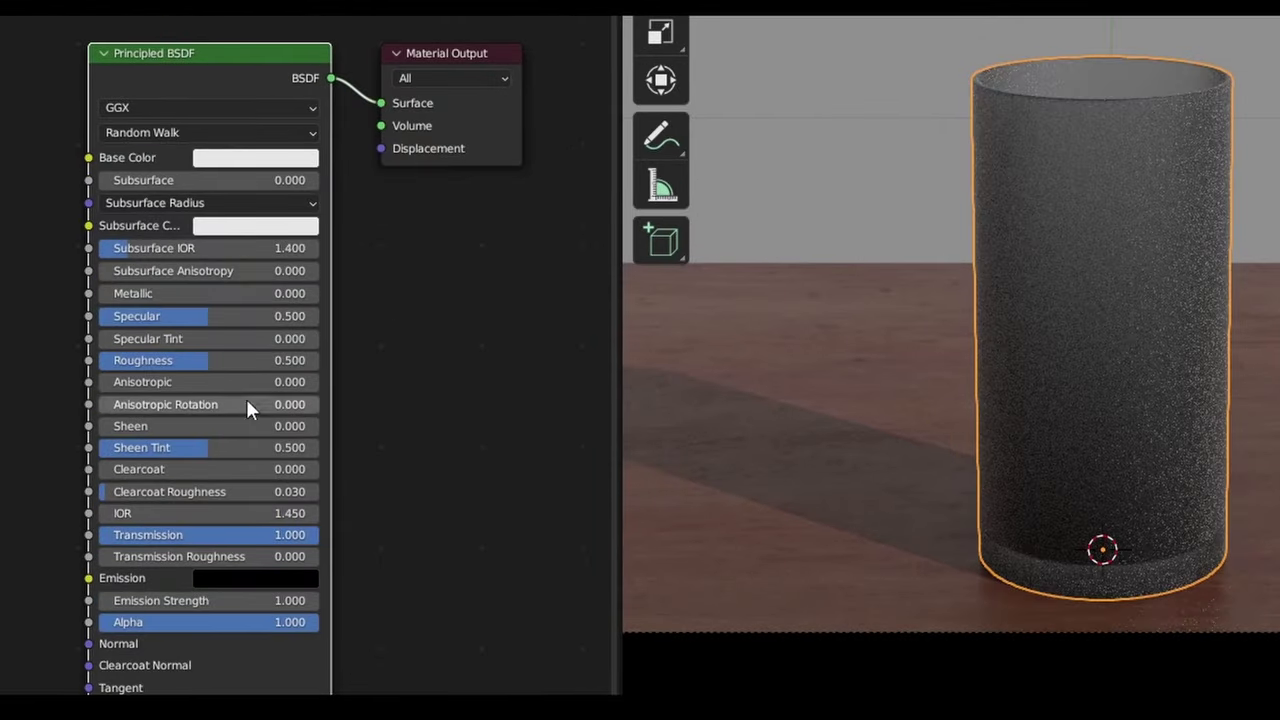
left_click_drag(252, 360, 190, 360)
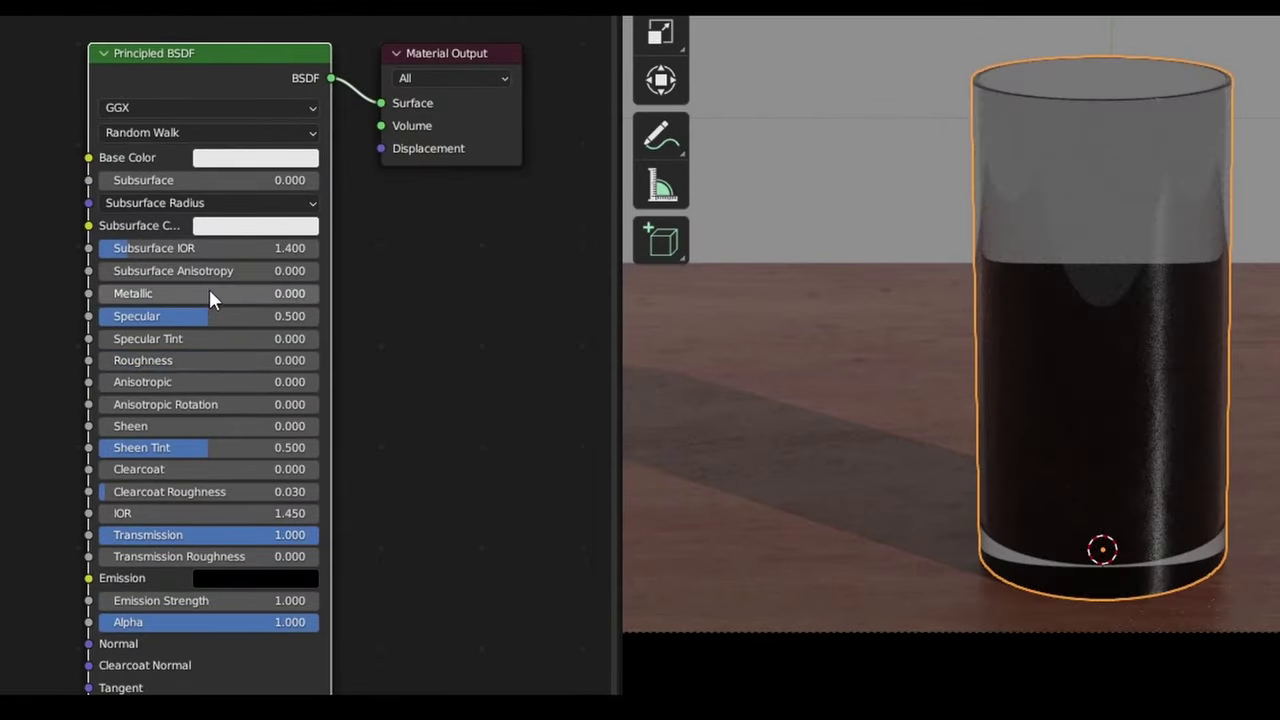
mouse_move(200, 521)
left_mouse_down()
mouse_move(240, 521)
mouse_move(207, 521)
left_mouse_up()
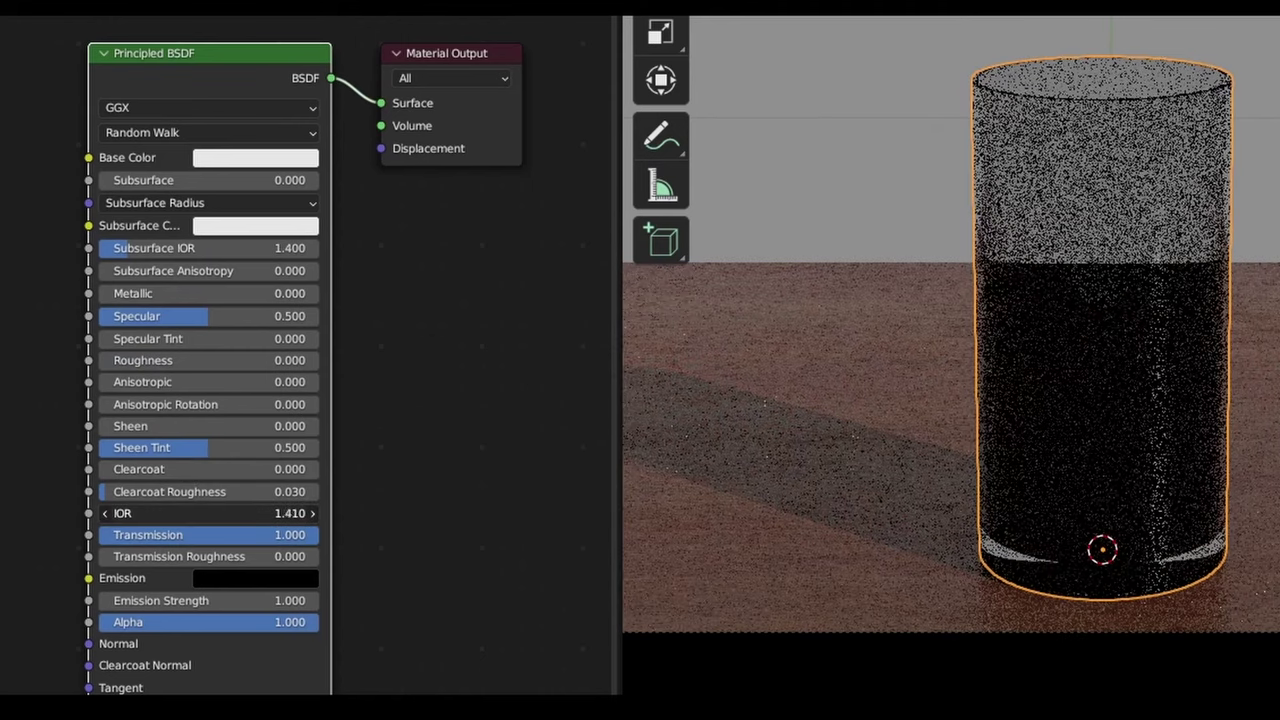
left_click(200, 521)
type("1.45")
key("Return")
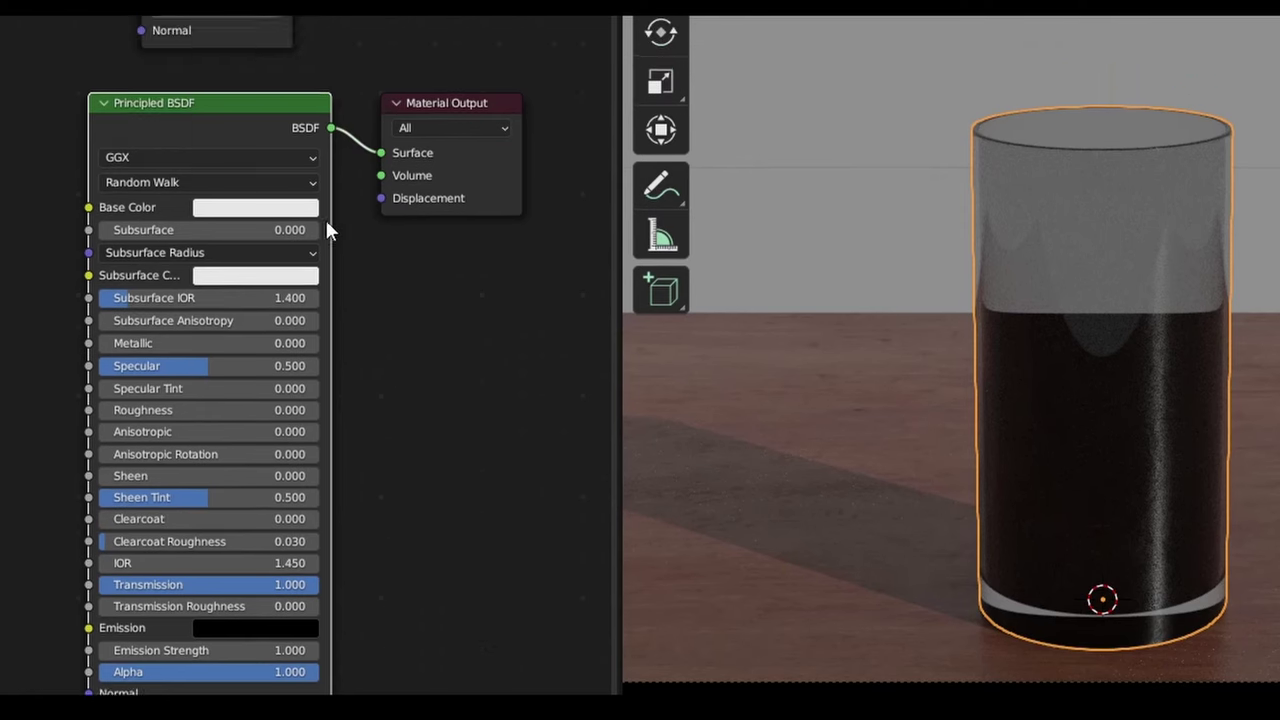
Make the Glass BSDF colour pure white (value 1.0) and wire it to the output.
left_click(250, 186)
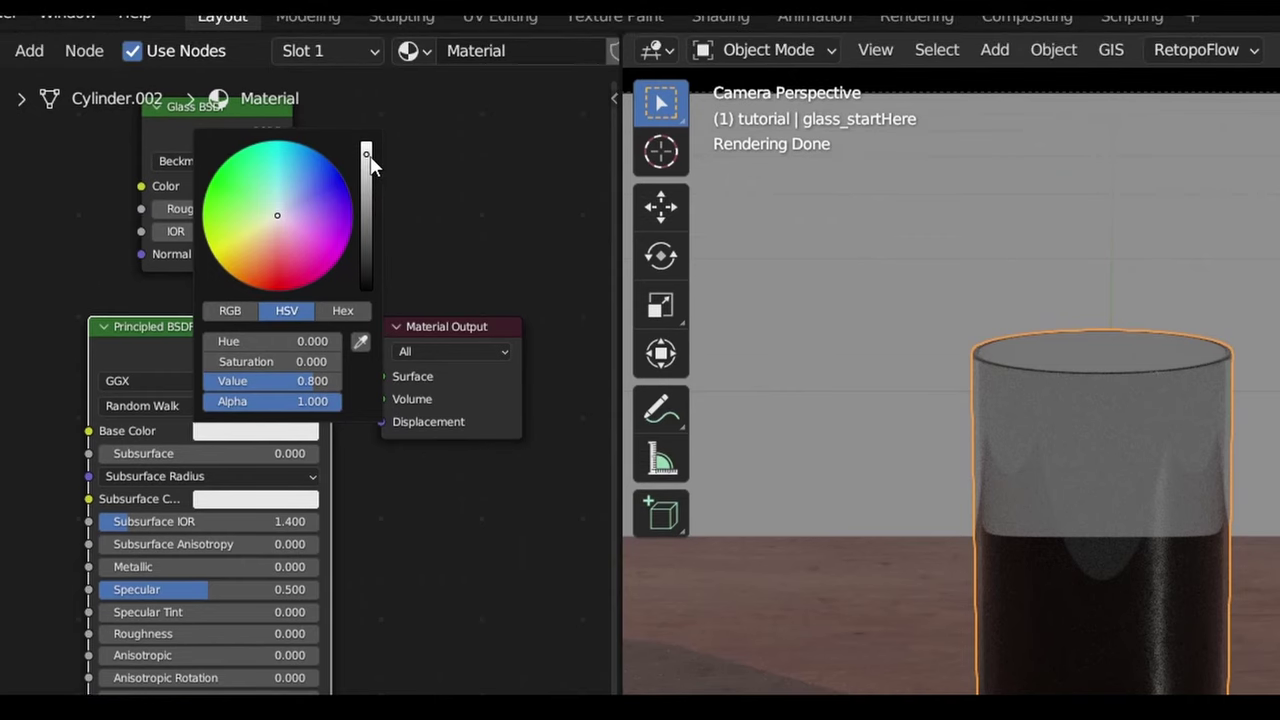
left_click_drag(368, 160, 367, 145)
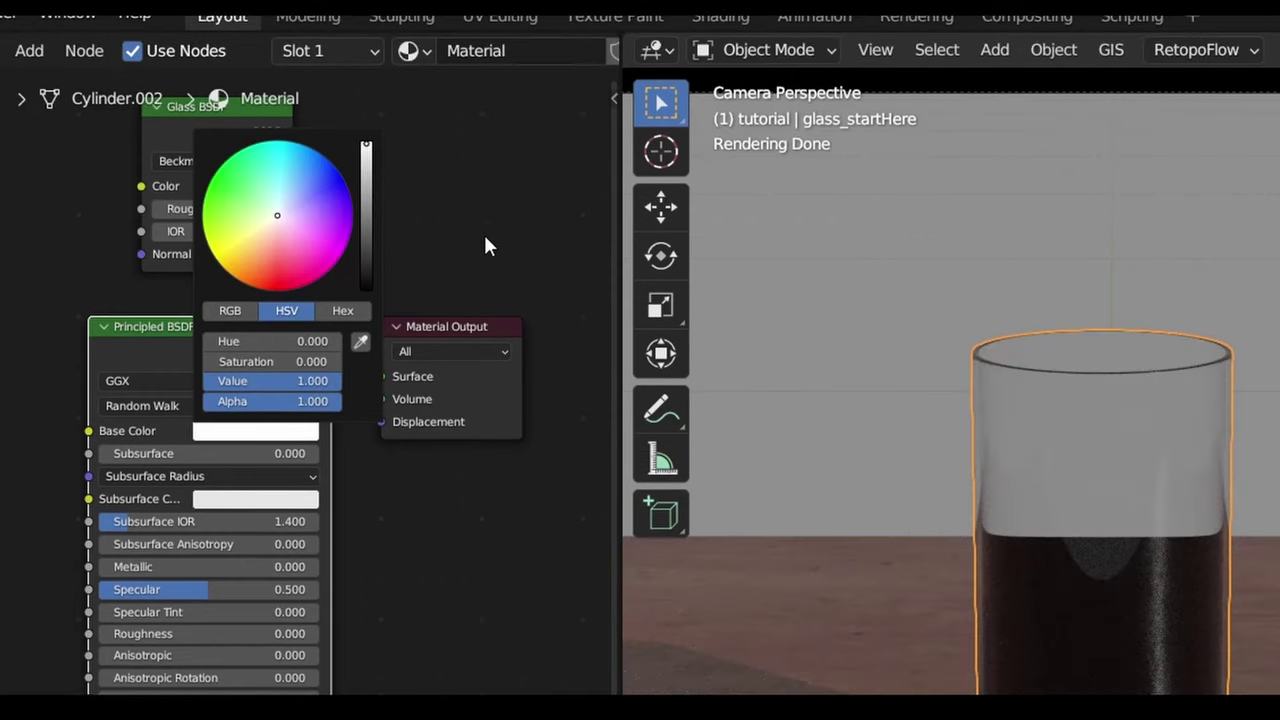
scroll(420, 230, "up", 2, "shift")
left_click(217, 168, "ctrl+shift")
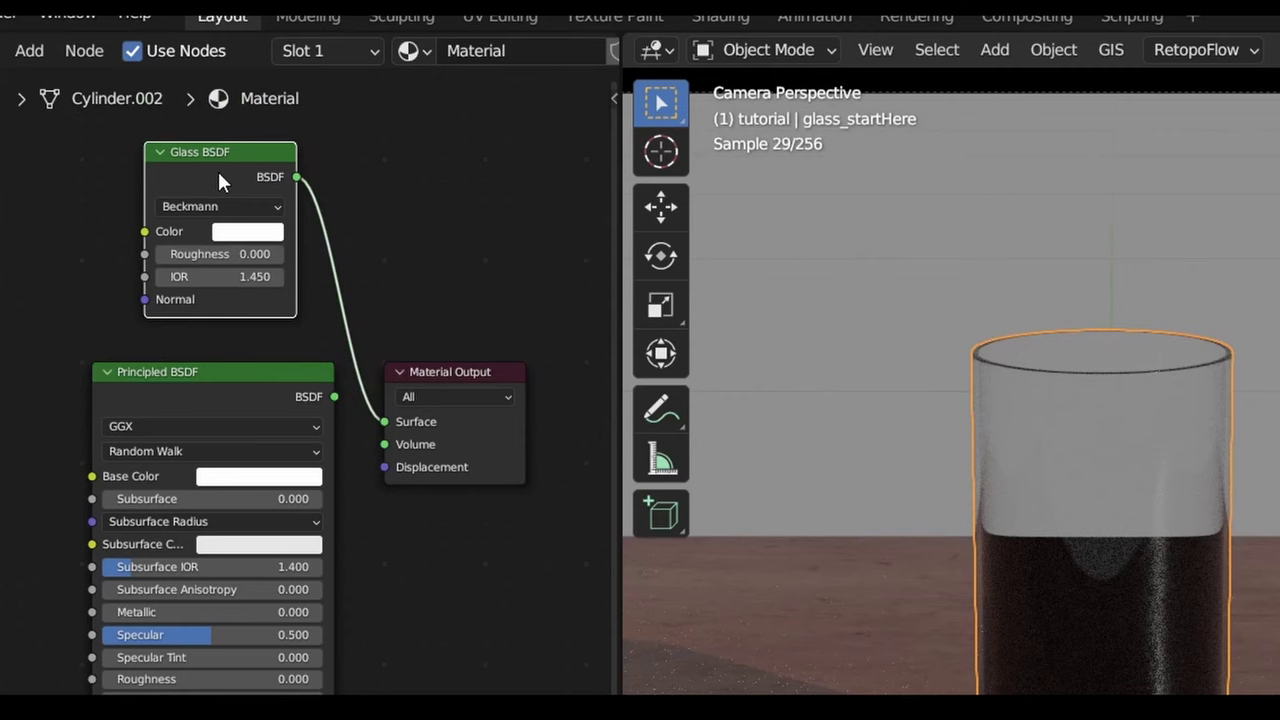
left_click(197, 374, "ctrl+shift")
left_click(200, 160, "ctrl+shift")
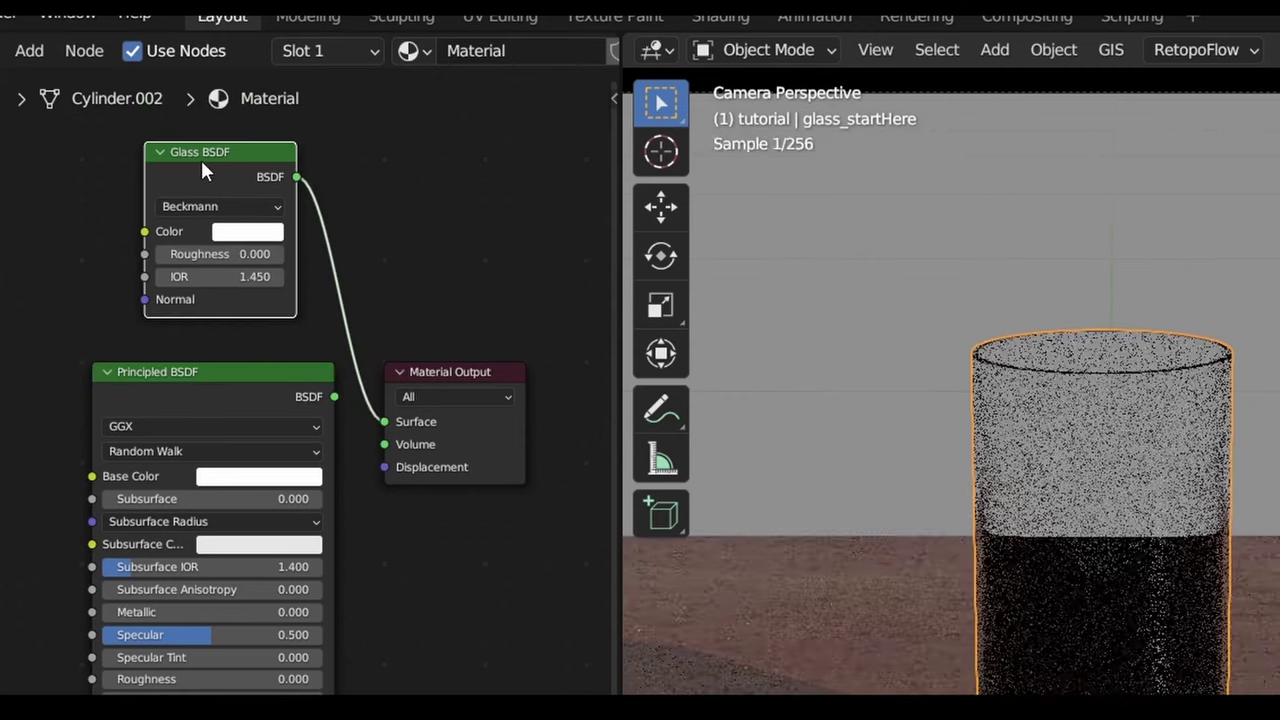
Connect the Principled BSDF to the output and orbit around the glass on the table.
left_click(195, 384, "ctrl+shift")
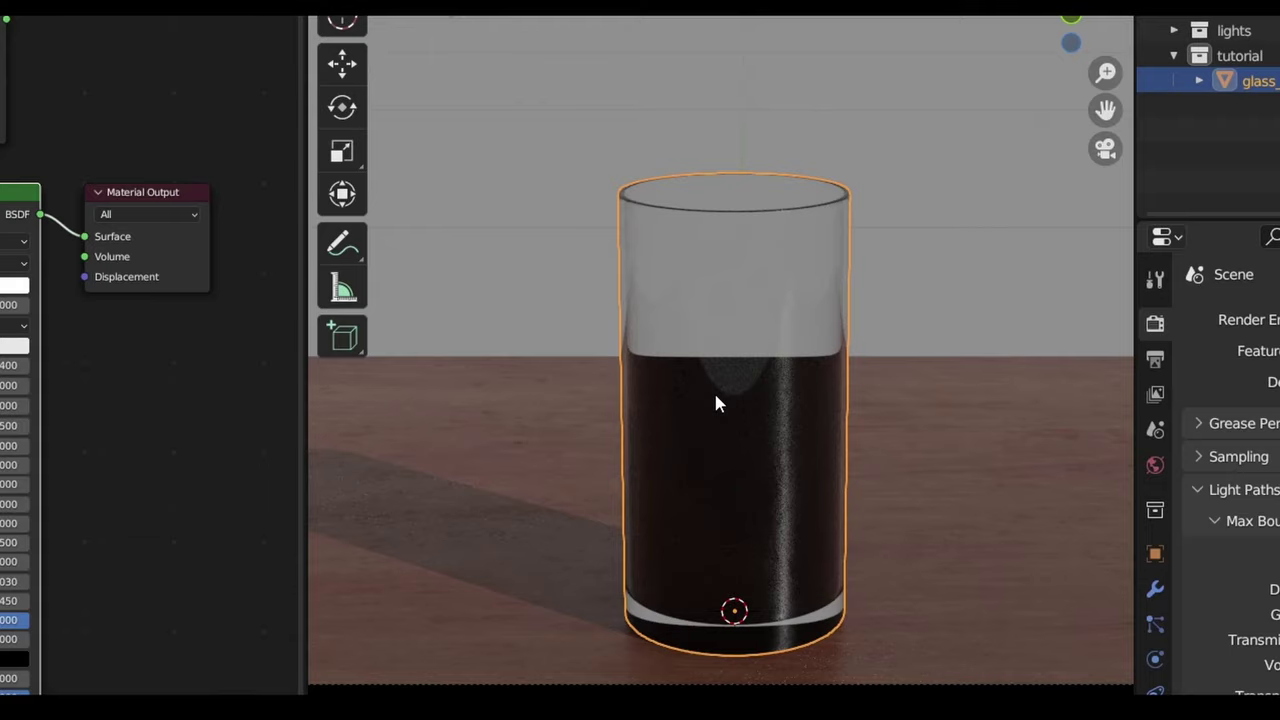
middle_click_drag(715, 403, 1020, 316)
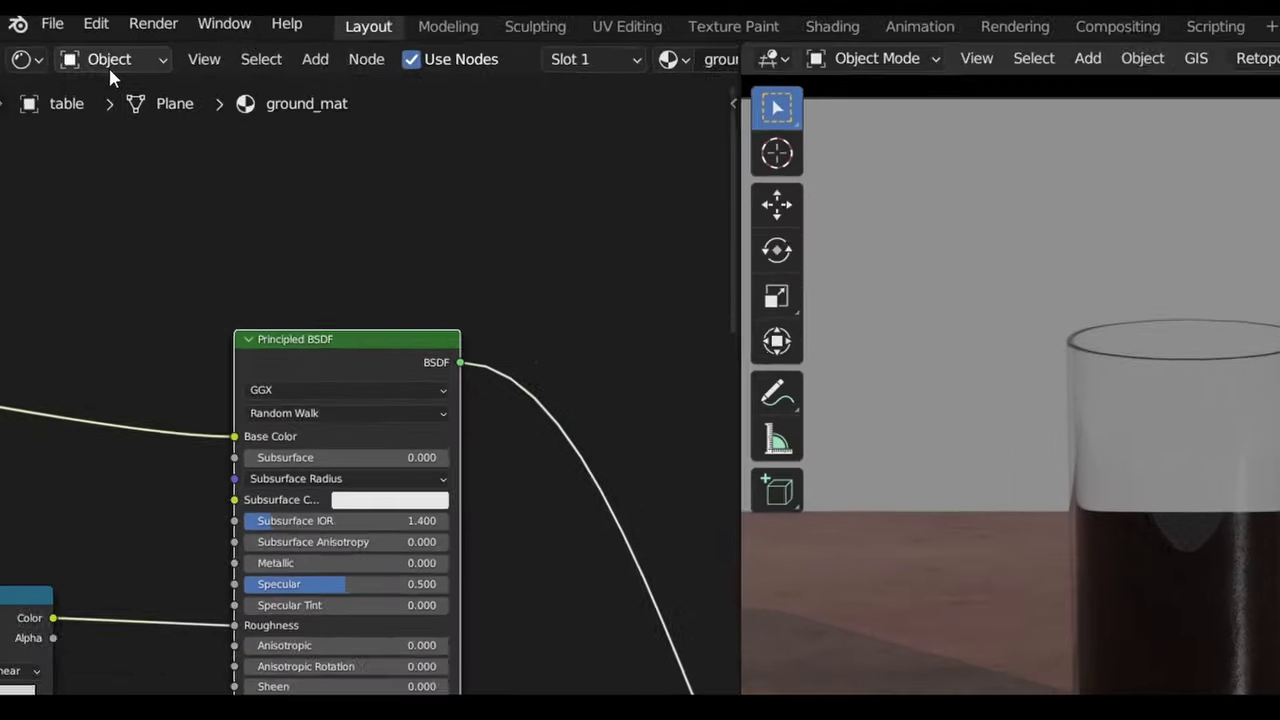
Show the World shader nodes and add an Environment Texture node.
left_click(135, 67)
left_click(165, 145)
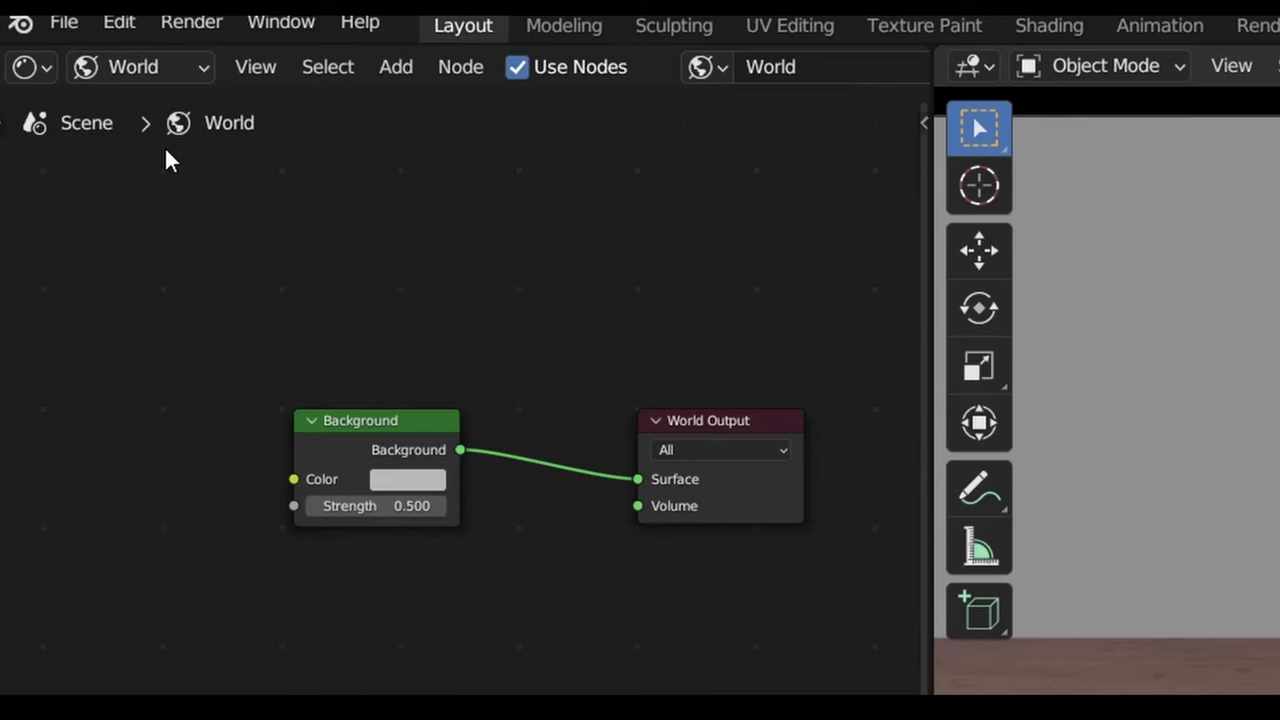
key("shift+a")
type("envi")
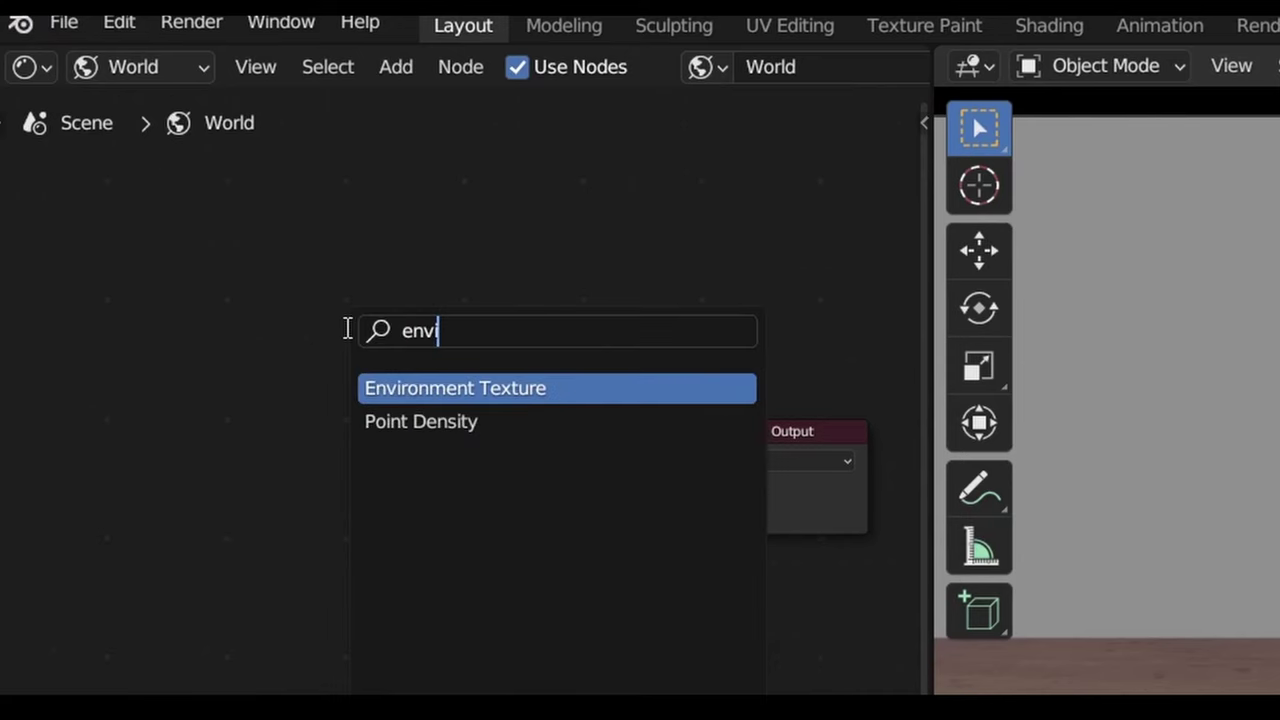
key("Return")
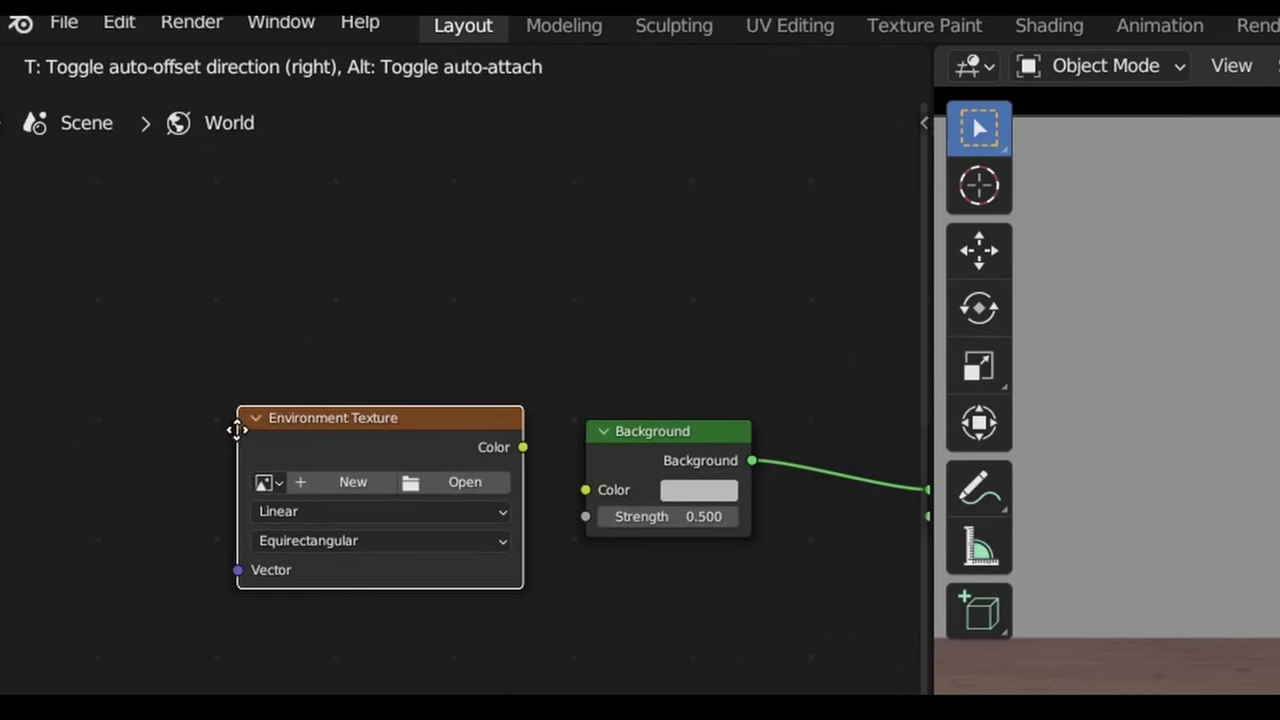
left_click(236, 428)
Link the texture Color to Background Color and load the IndoorEnvironmentHDRI003 4K HDRI.
left_click_drag(588, 490, 588, 492)
key("Home")
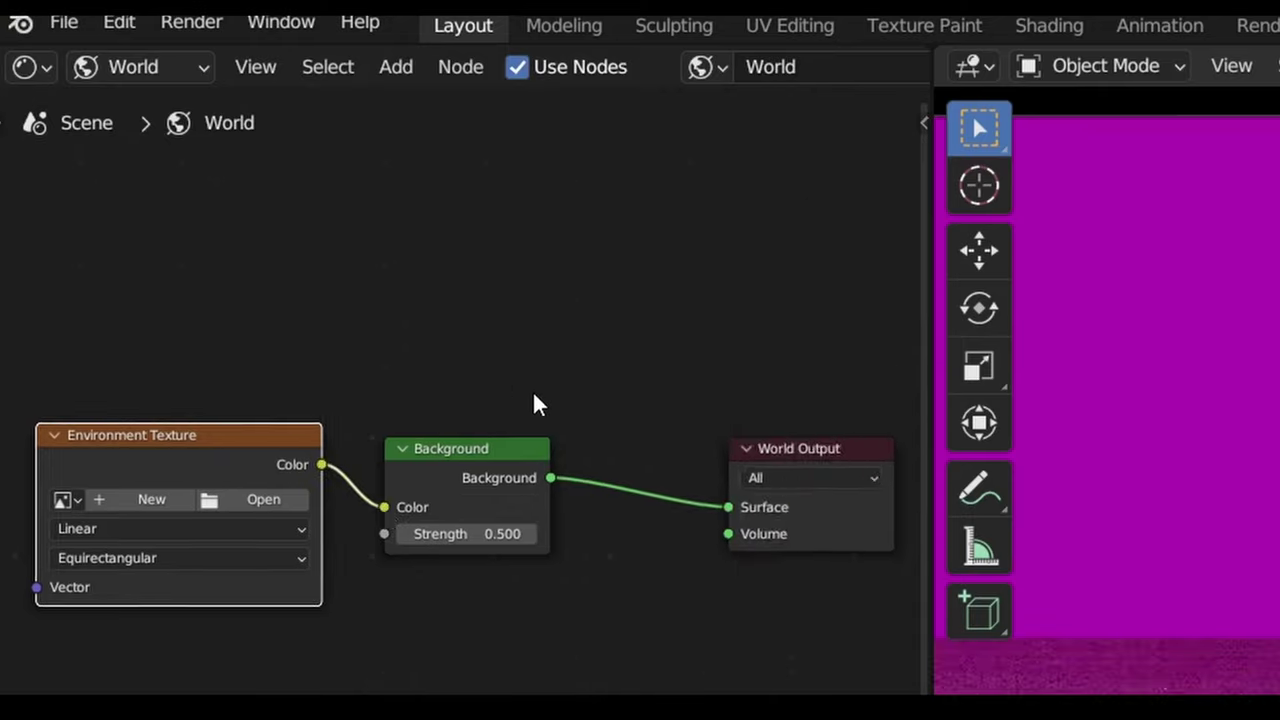
left_click(272, 519)
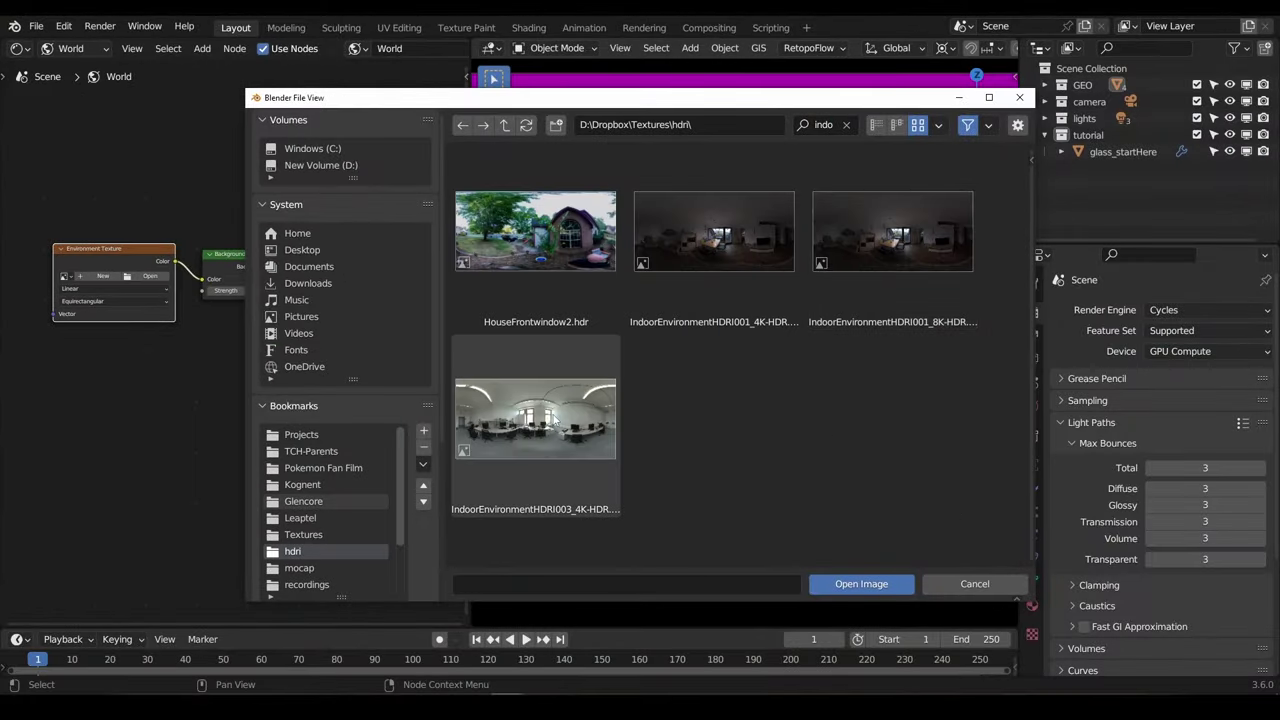
double_click(552, 414)
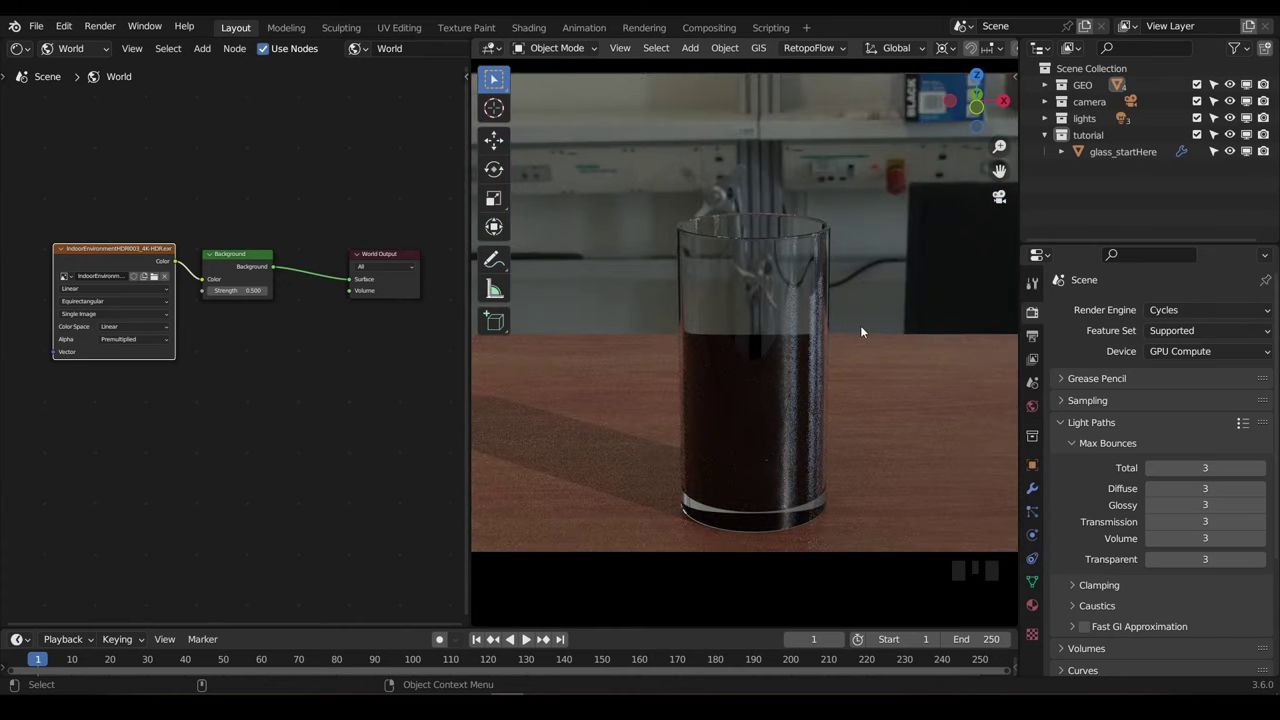
Select the glass, undo a stray annotation stroke and orbit to a lower frontal view.
left_click(750, 380)
left_click(493, 259)
left_click_drag(700, 300, 730, 273, "alt")
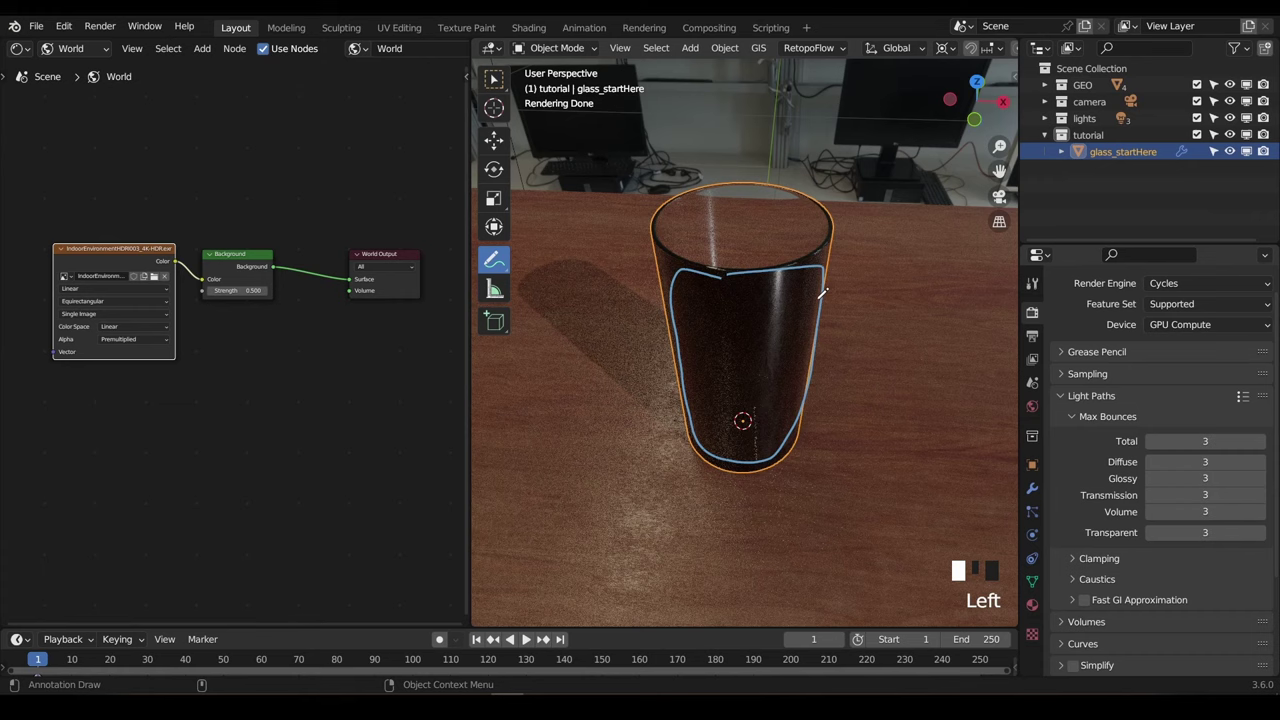
key("ctrl+z")
mouse_move(834, 329)
left_mouse_down("alt")
mouse_move(846, 283)
mouse_move(831, 292)
left_mouse_up("alt")
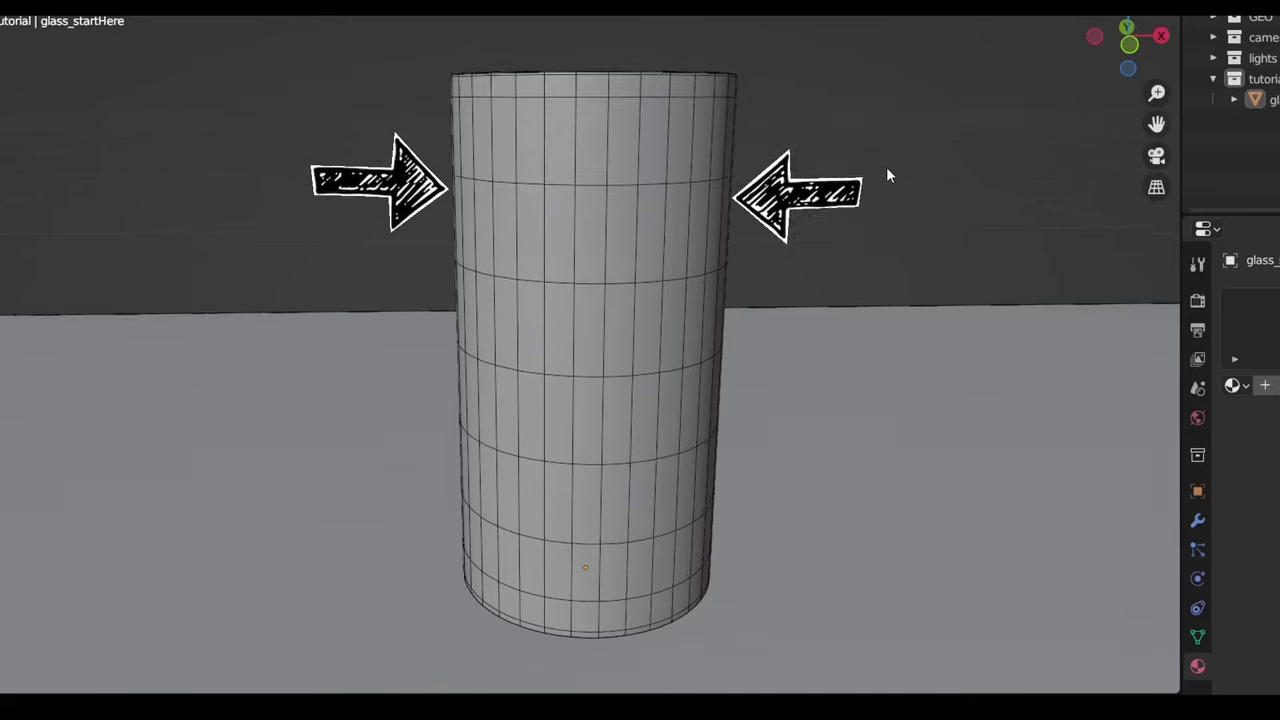
middle_click_drag(886, 167, 886, 228)
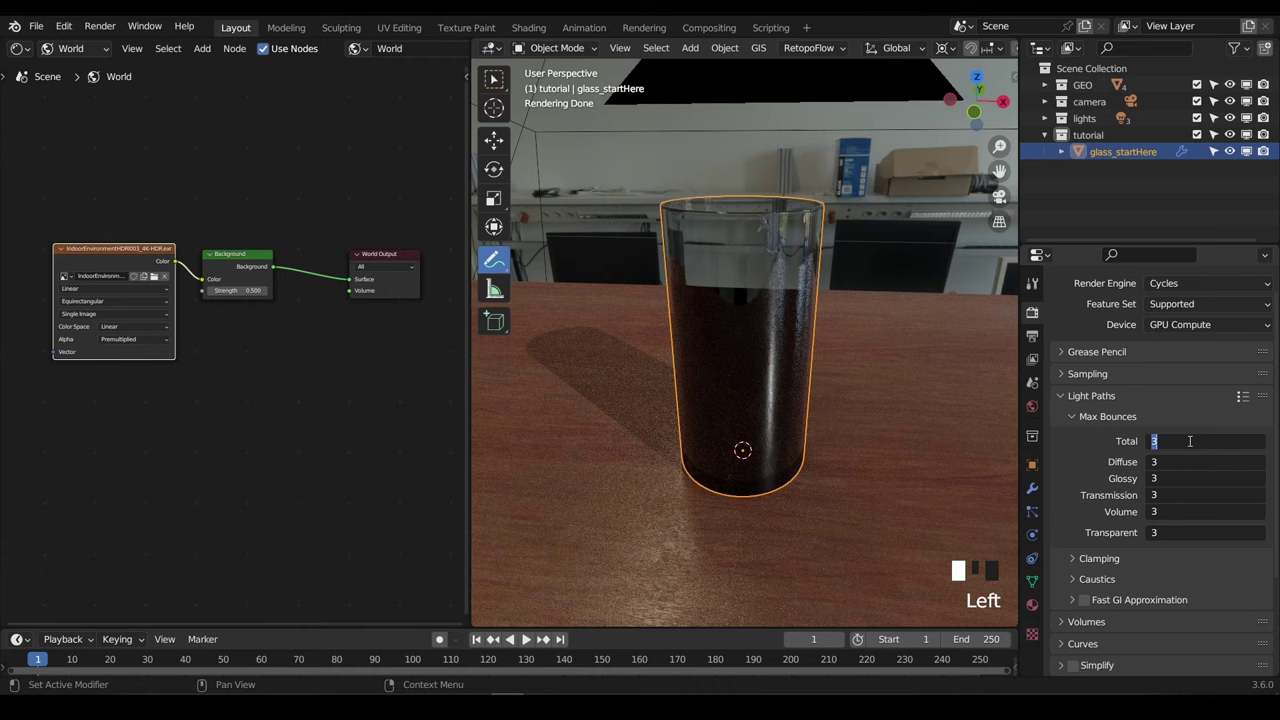
Set all Light Paths Max Bounces values to 32.
key("Return")
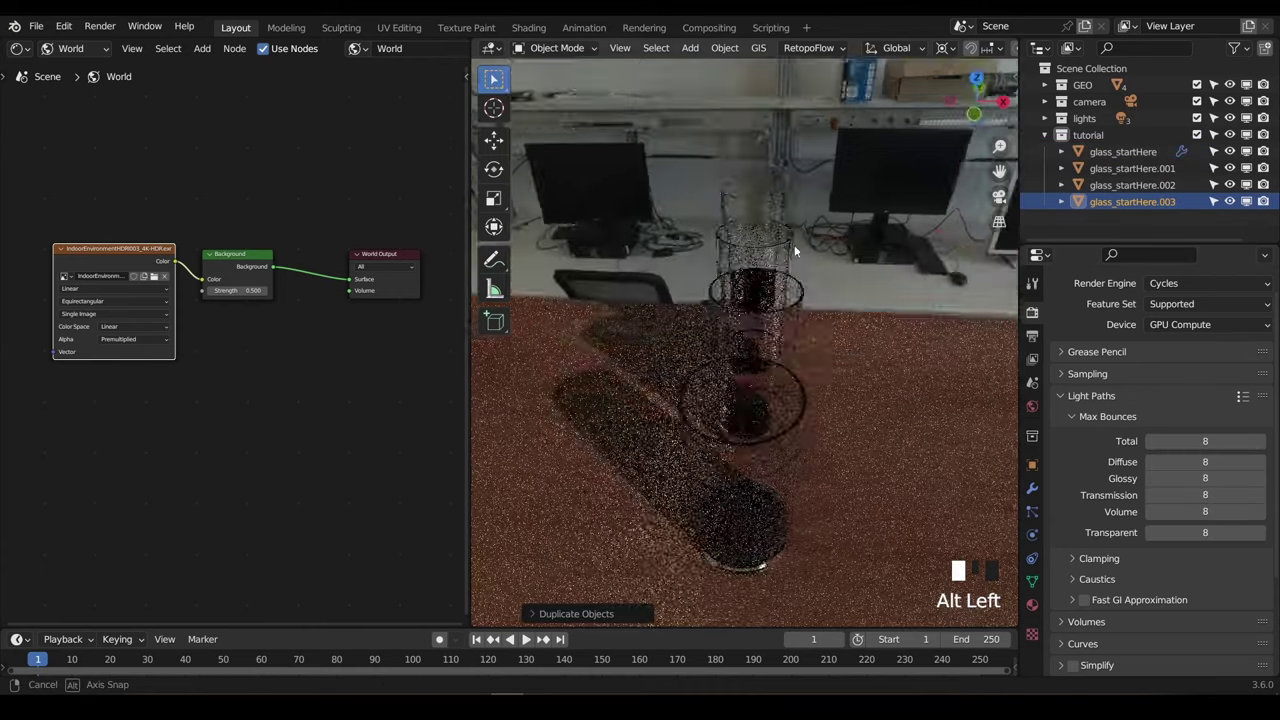
scroll(793, 196, "up", 4)
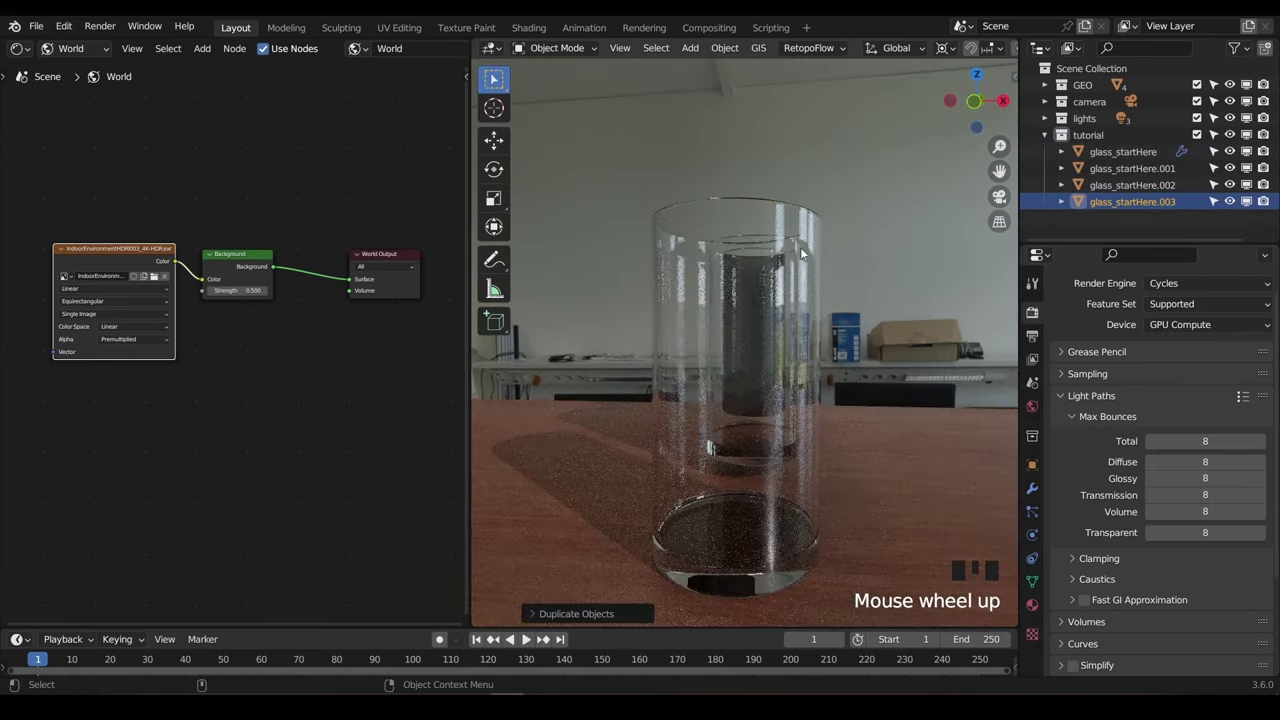
left_click_drag(1198, 441, 1198, 532)
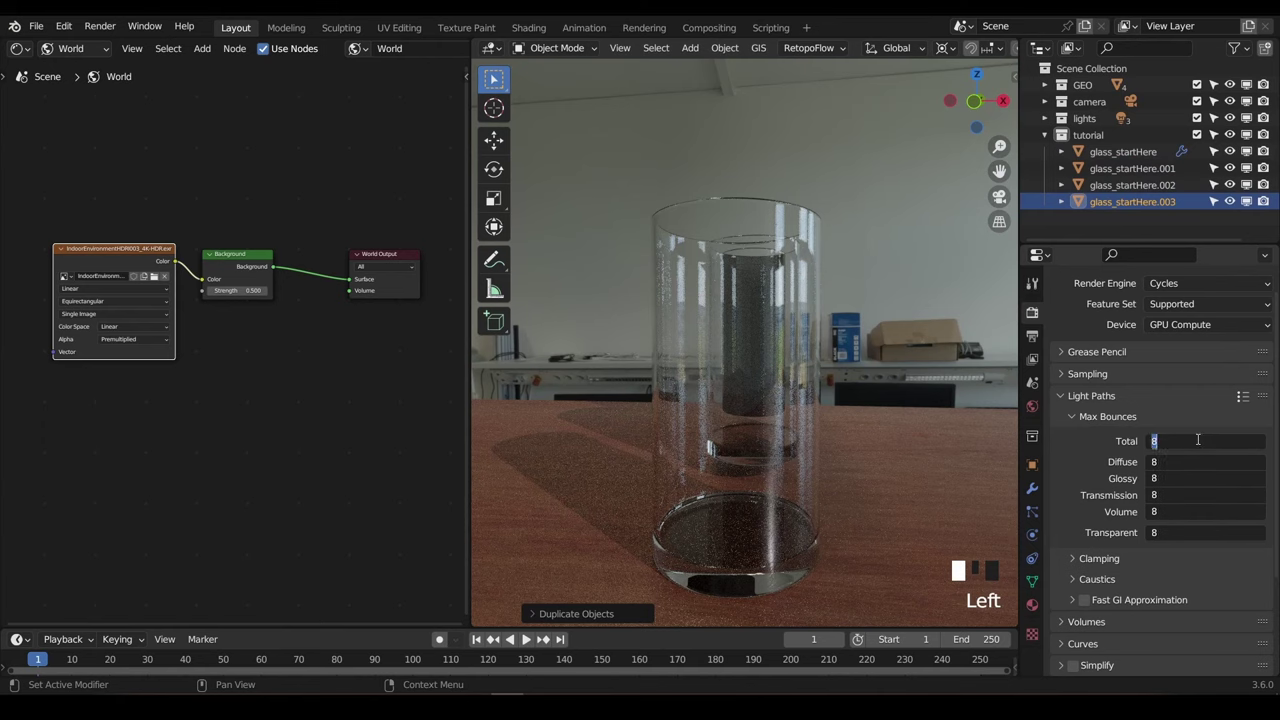
type("32")
key("Return")
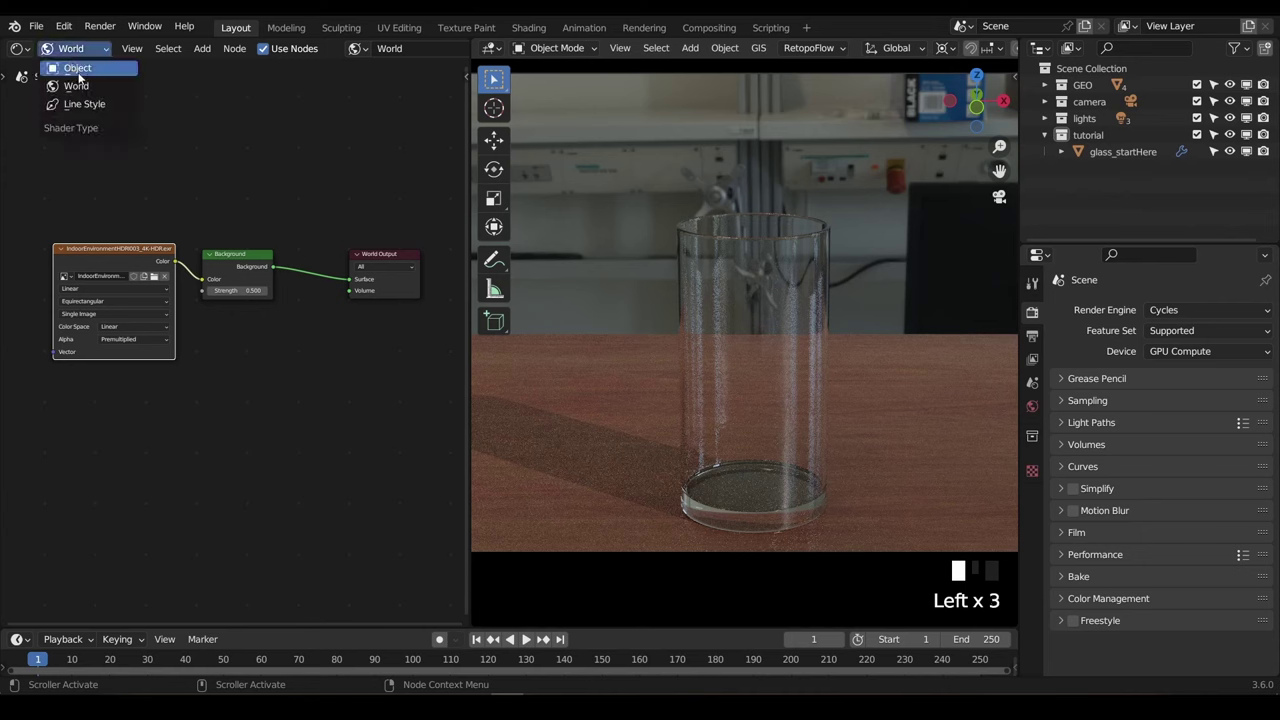
Switch the node editor from World to Object and select the glass to show its Principled and Glass BSDF nodes.
left_click(79, 72)
left_click(769, 287)
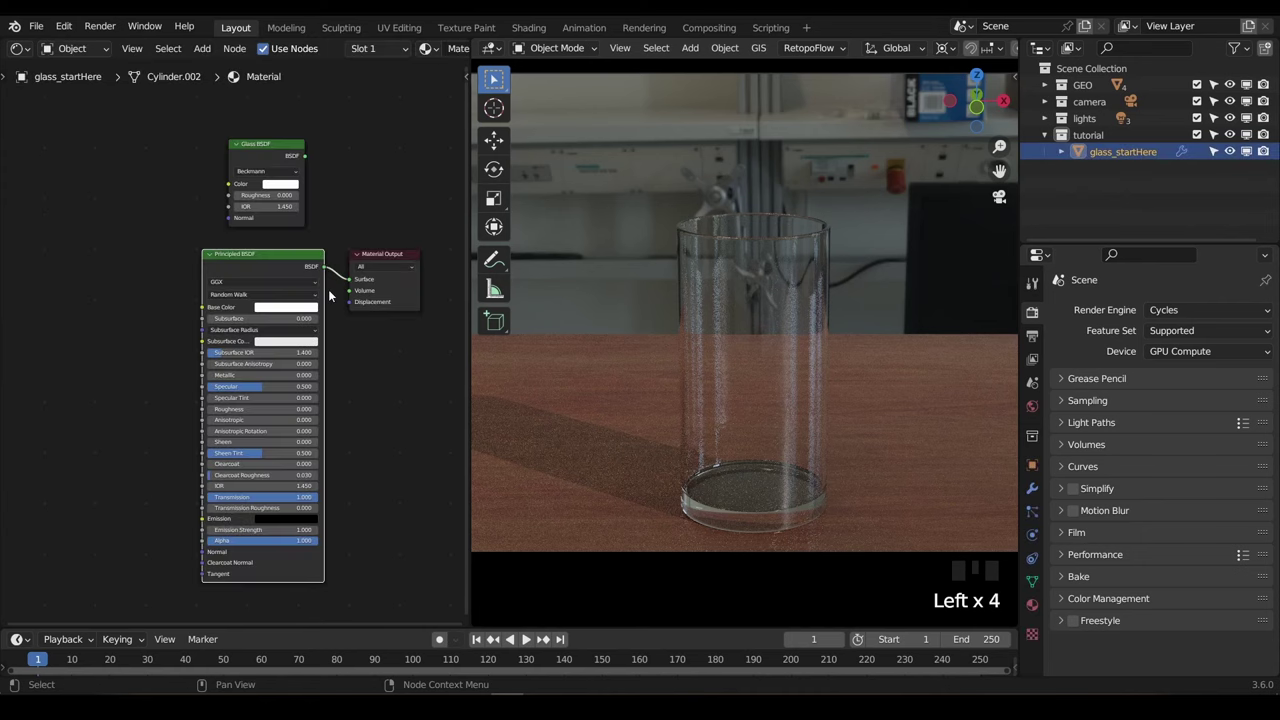
left_click(139, 256)
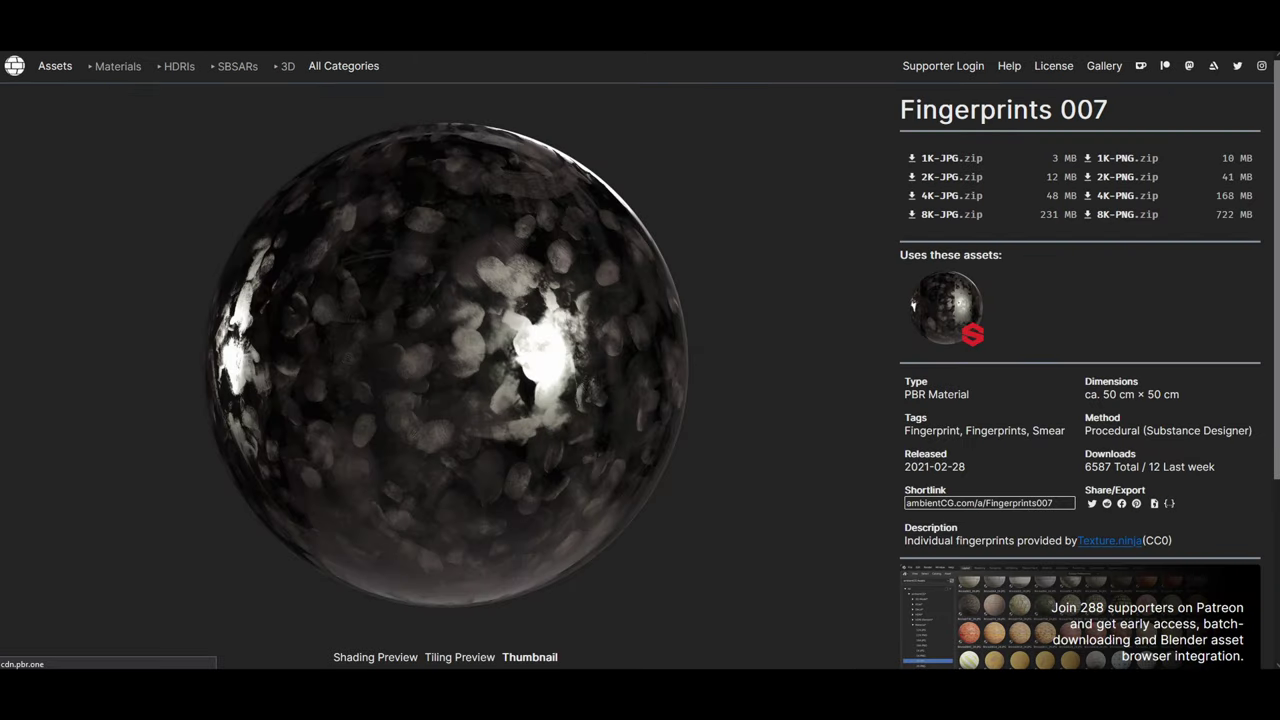
Add an Image Texture node loaded with Fingerprints_01_1K.
key("shift+a")
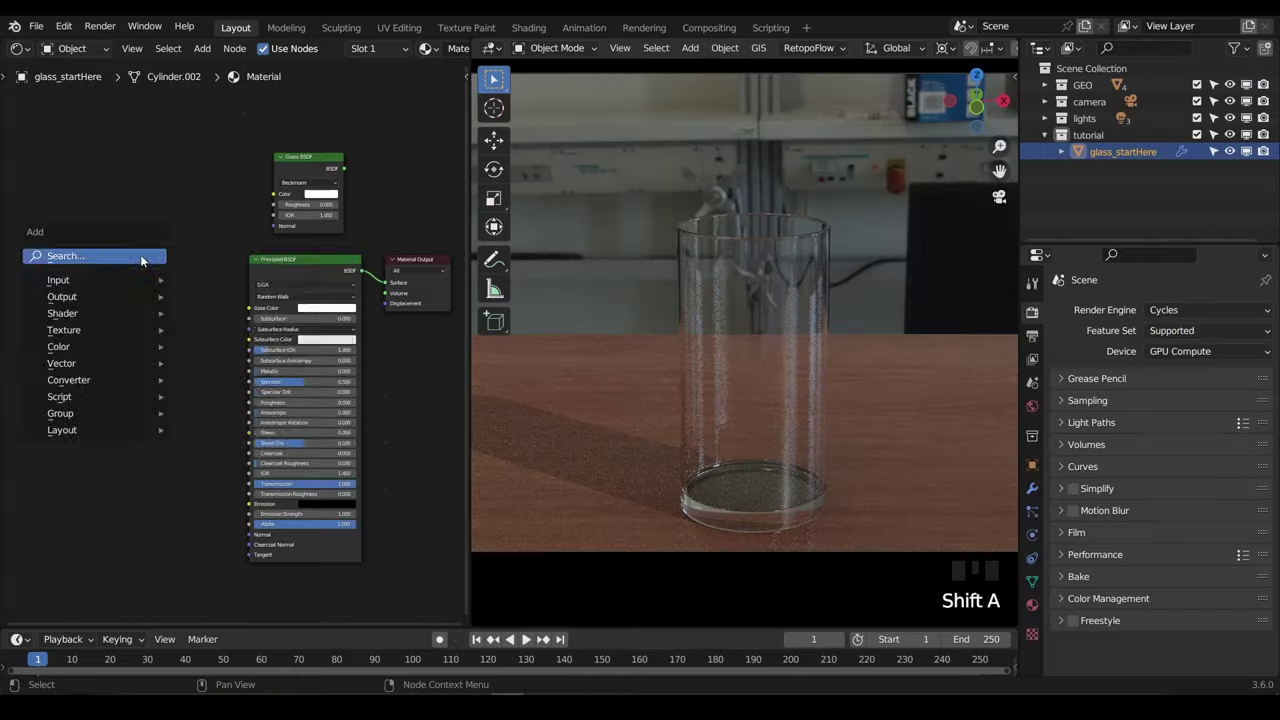
type("ima")
key("Return")
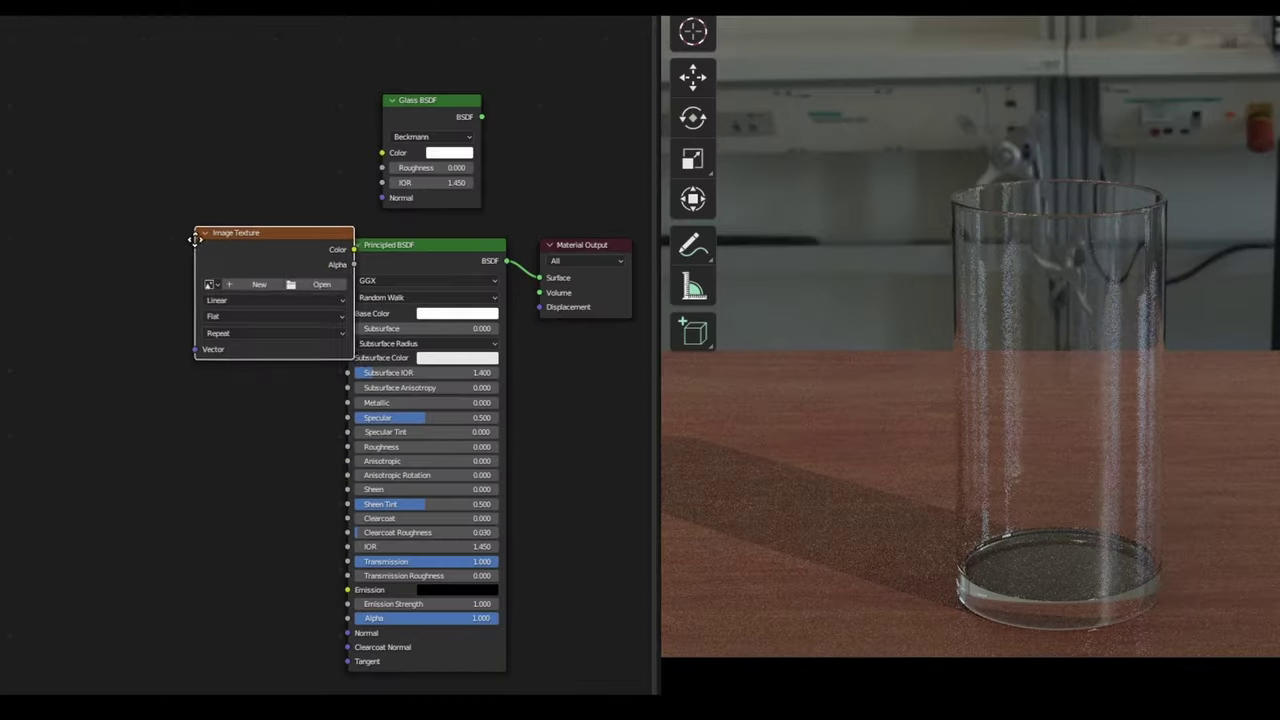
left_click(258, 296)
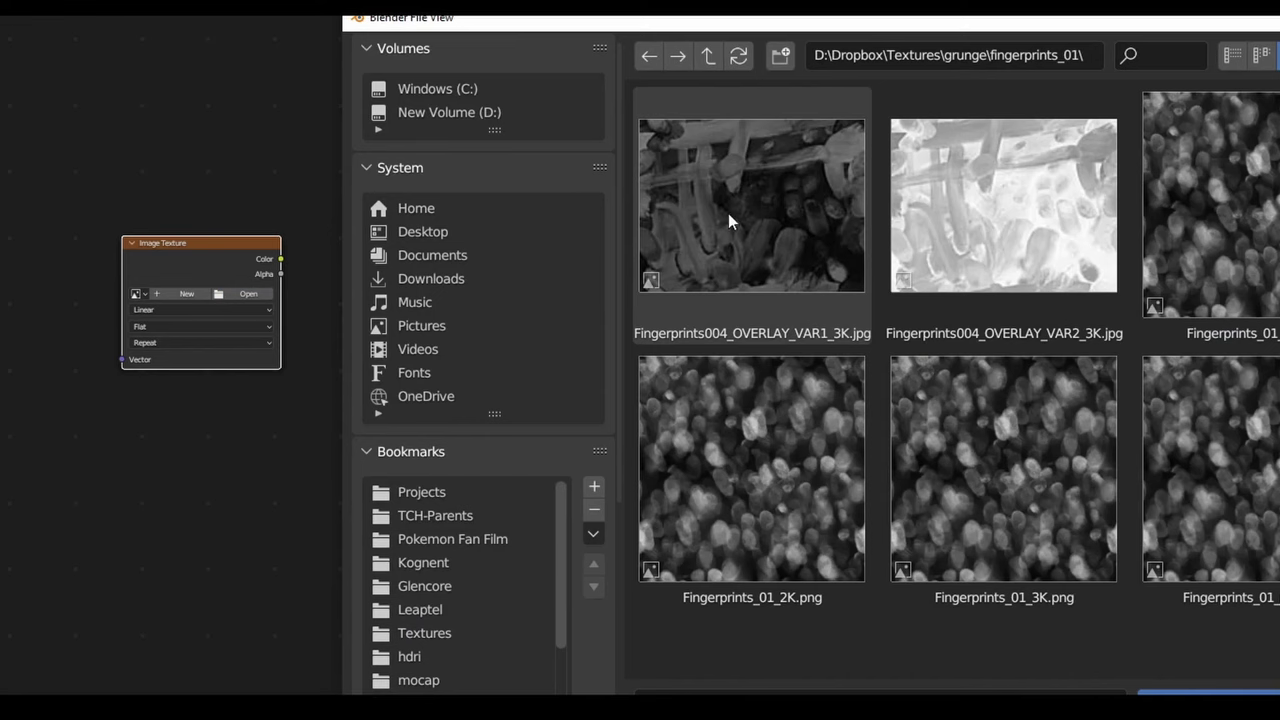
double_click(1265, 200)
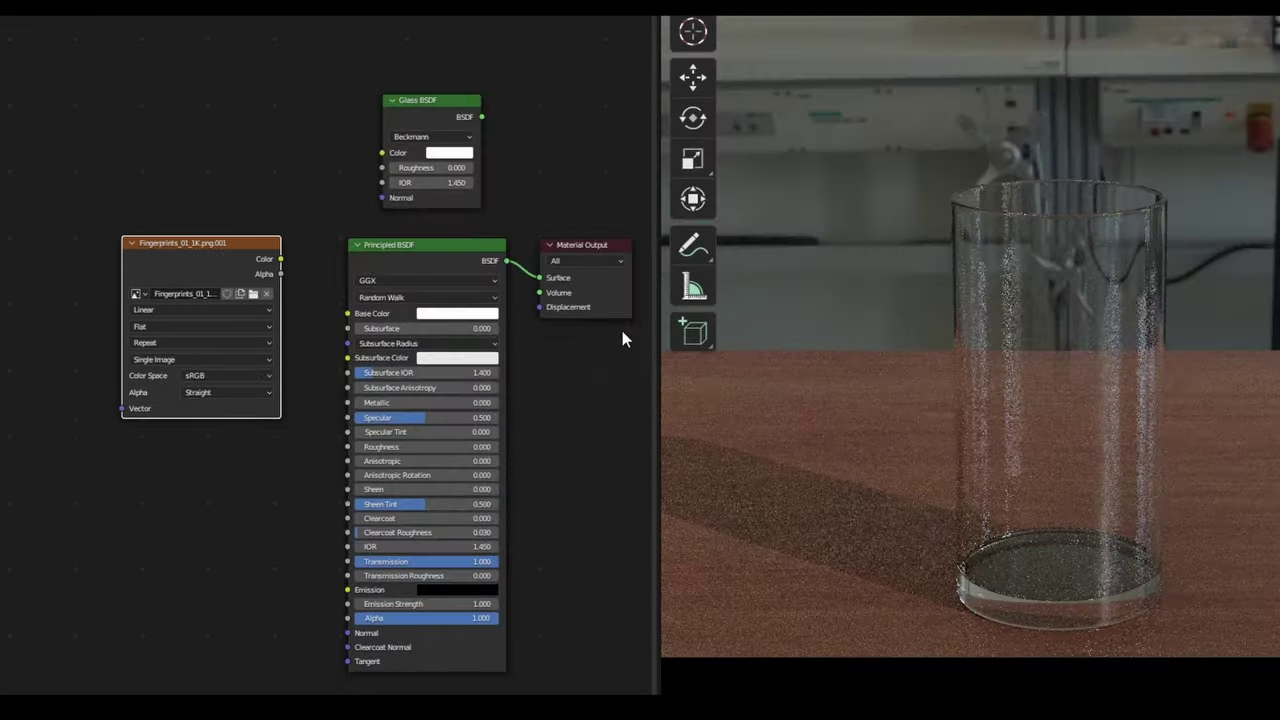
left_click_drag(225, 253, 165, 283)
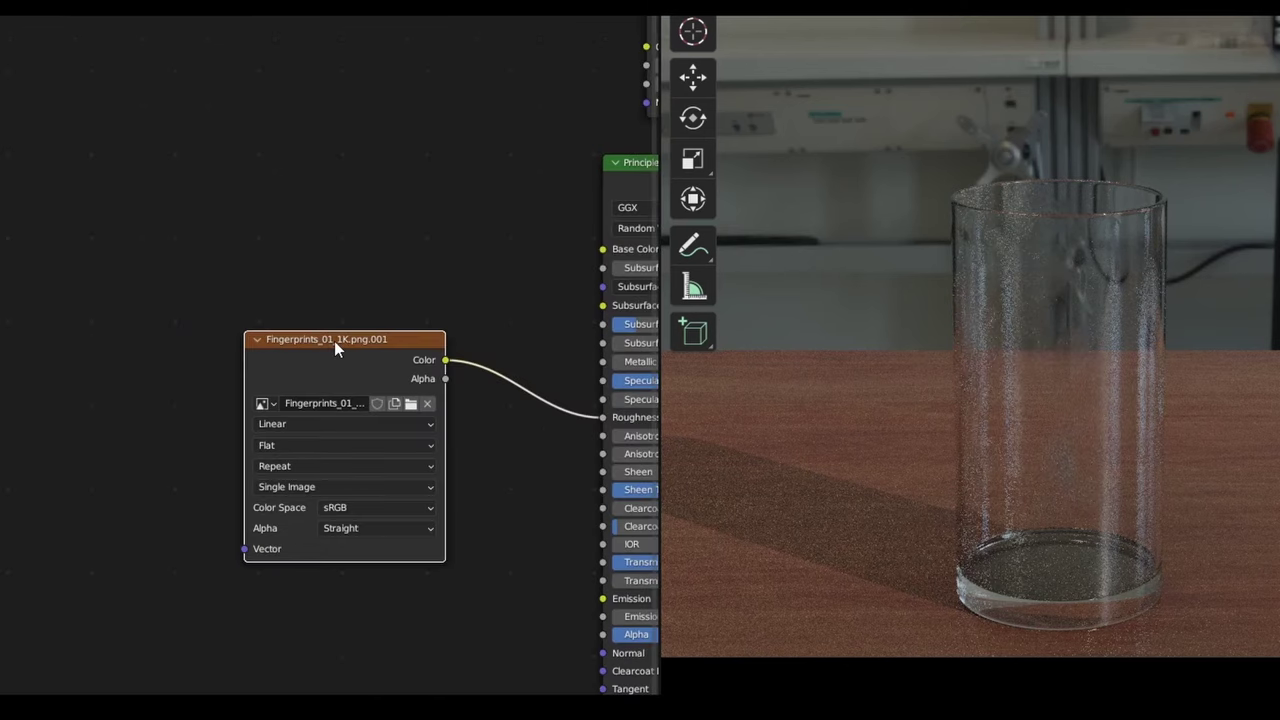
Add mapping from Object coordinates and set Box projection with blend 0.211.
key("ctrl+t")
middle_click_drag(283, 278, 358, 235)
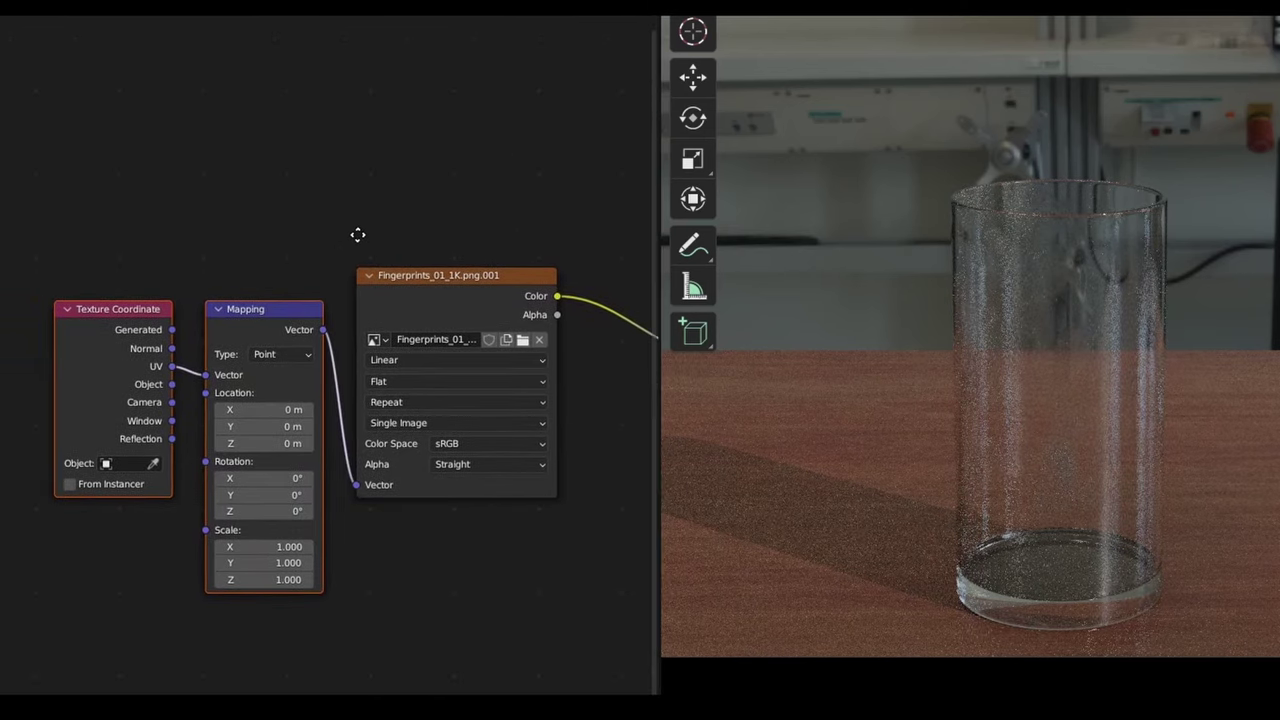
left_click(426, 281, "ctrl+shift")
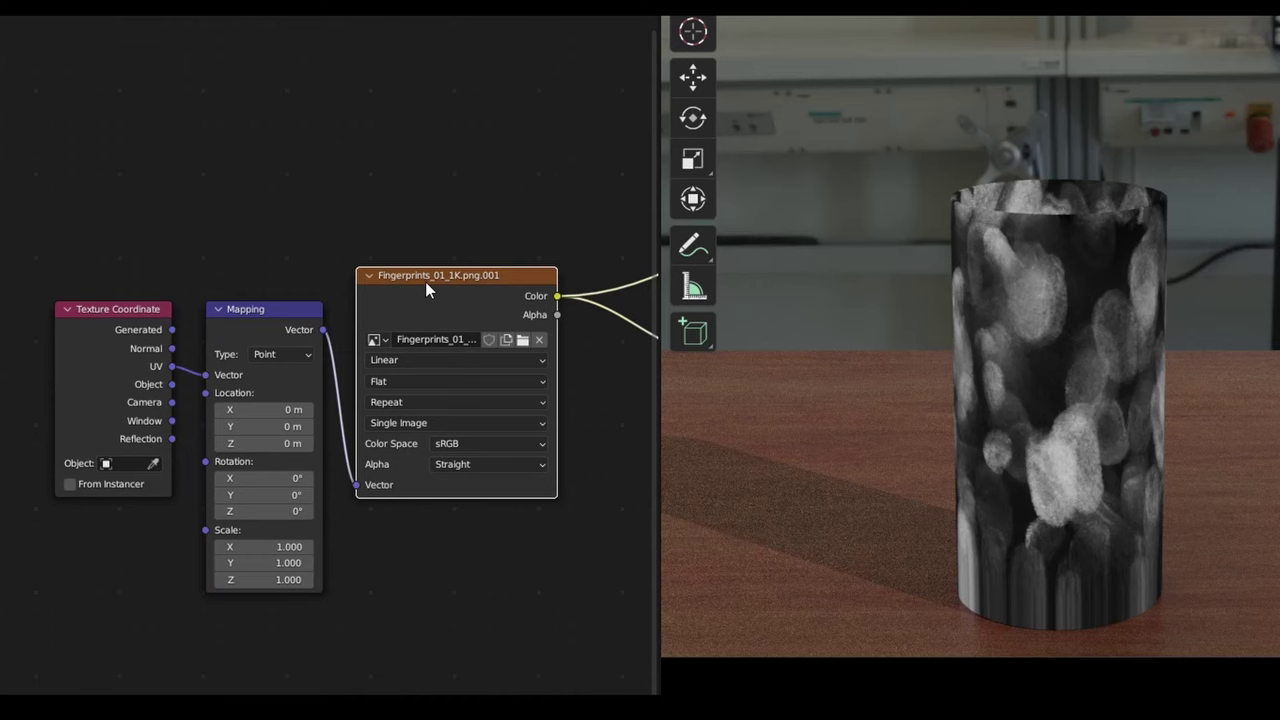
left_click_drag(172, 386, 205, 376)
scroll(351, 334, "up", 3)
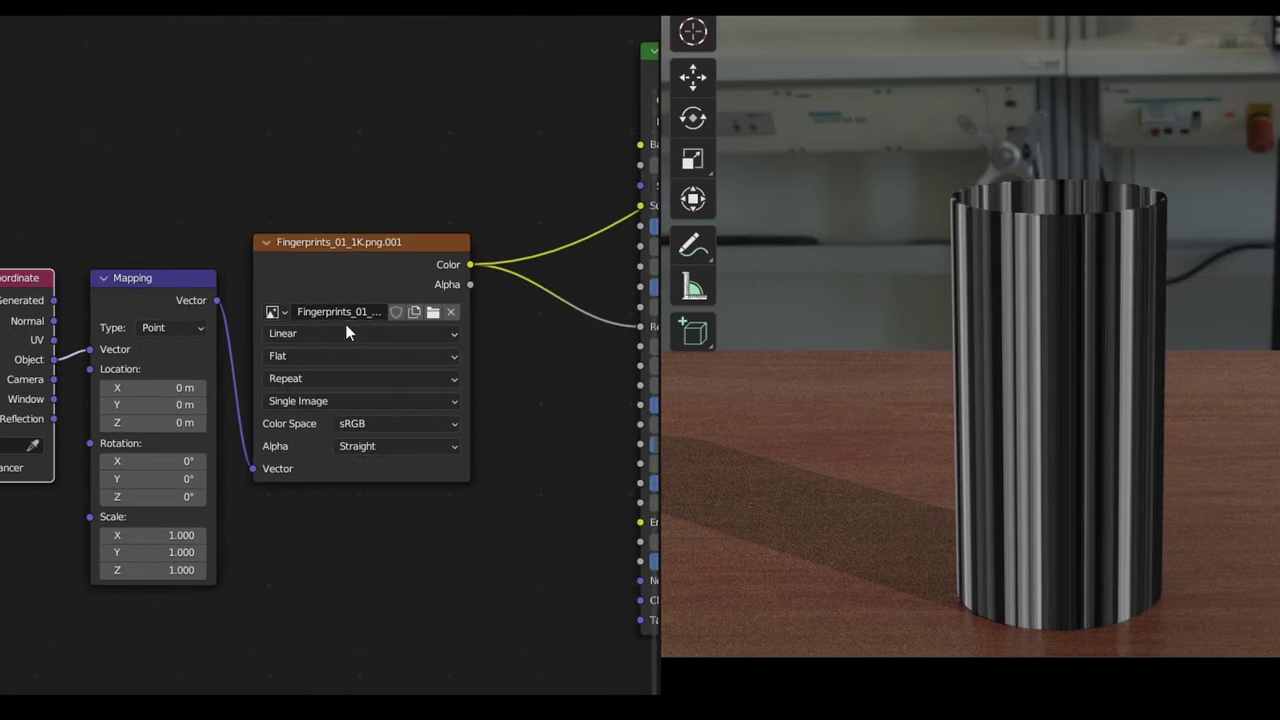
left_click(305, 354)
left_click(295, 401)
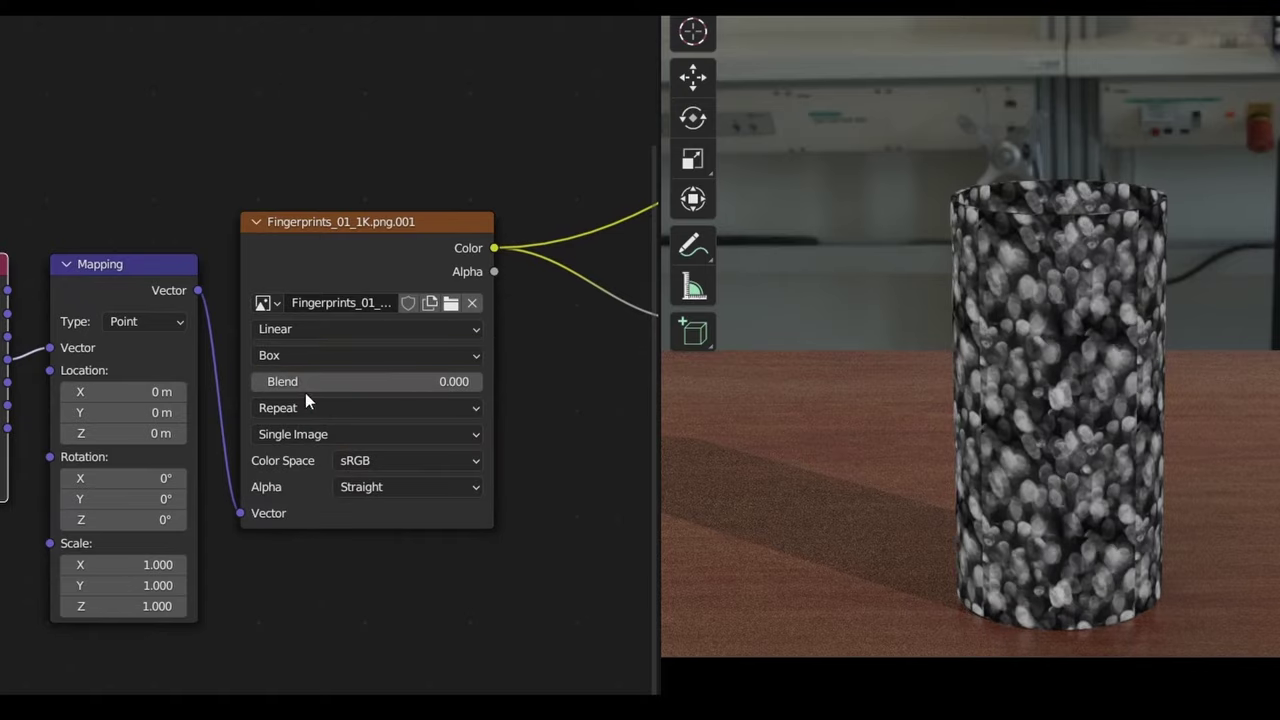
scroll(1090, 343, "up", 5)
left_click_drag(265, 383, 310, 383)
Insert a Color Ramp between the fingerprint texture and Roughness, shifting its white stop right.
scroll(250, 300, "right", 3, "ctrl")
left_click_drag(167, 243, 183, 254)
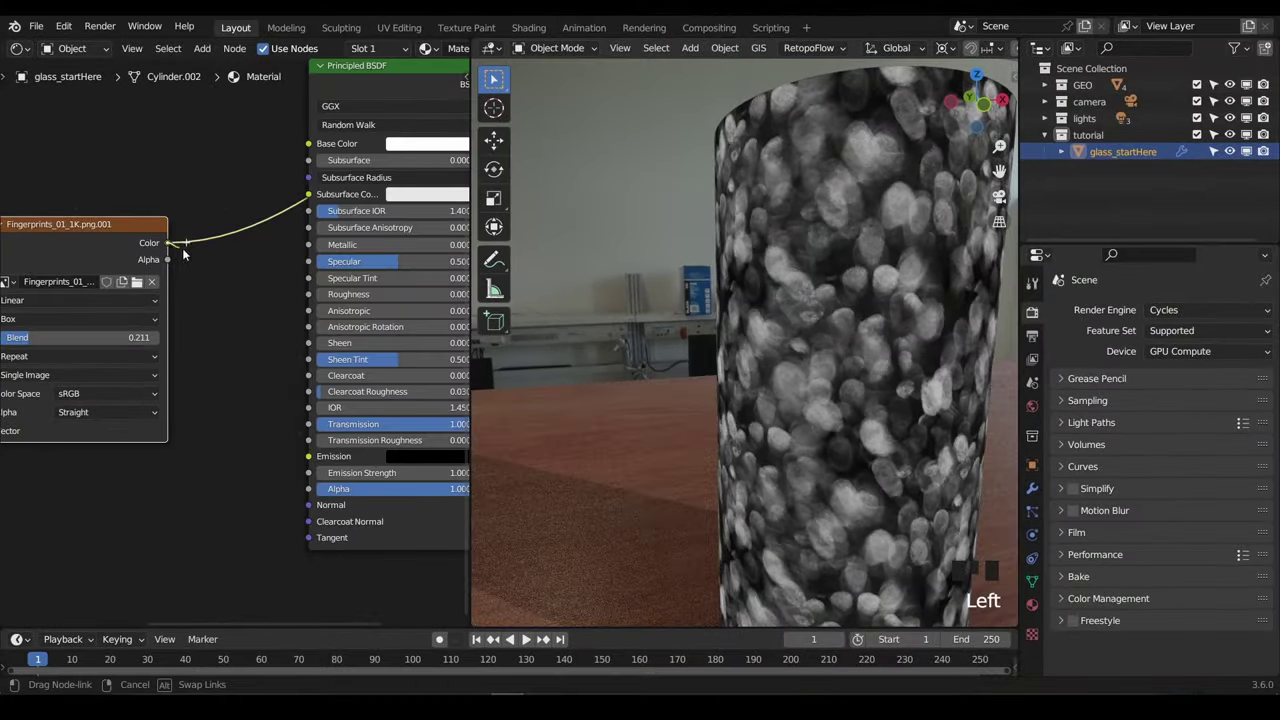
scroll(250, 300, "down", 3)
key("shift+a")
left_click_drag(307, 305, 255, 313)
left_click(500, 371)
left_click(230, 300)
scroll(262, 278, "up", 3)
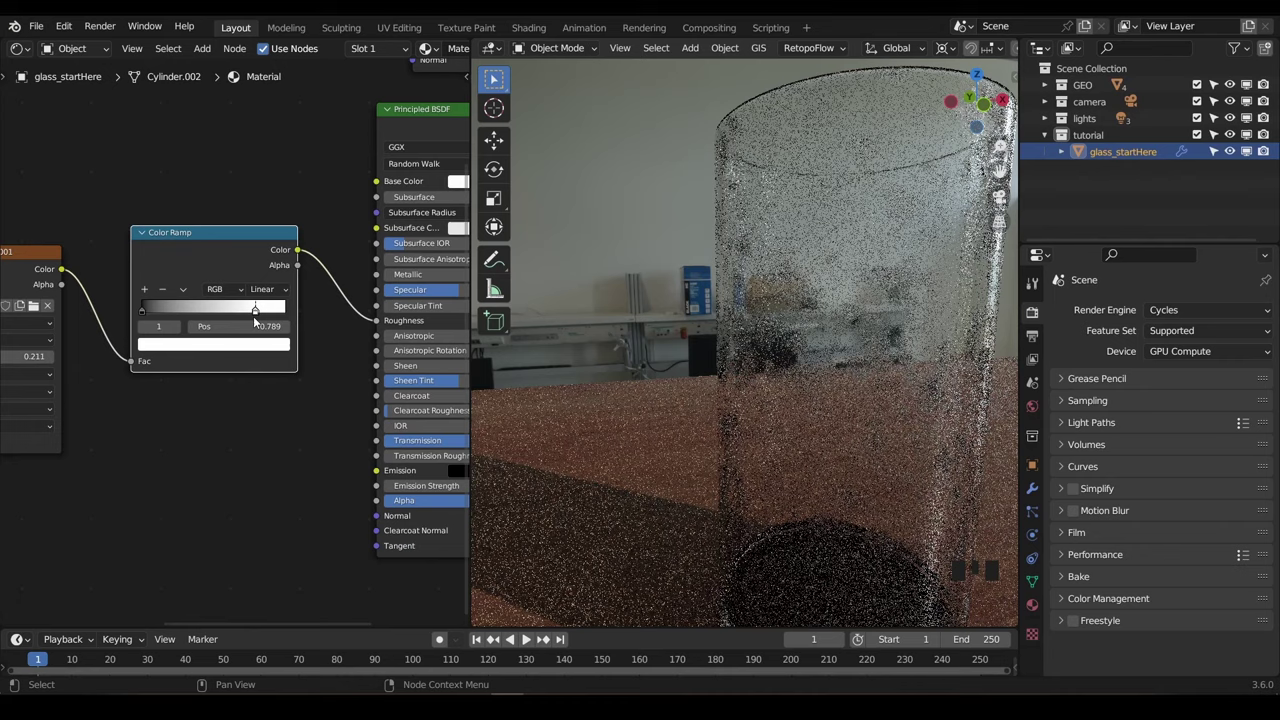
key("q")
left_click(258, 311)
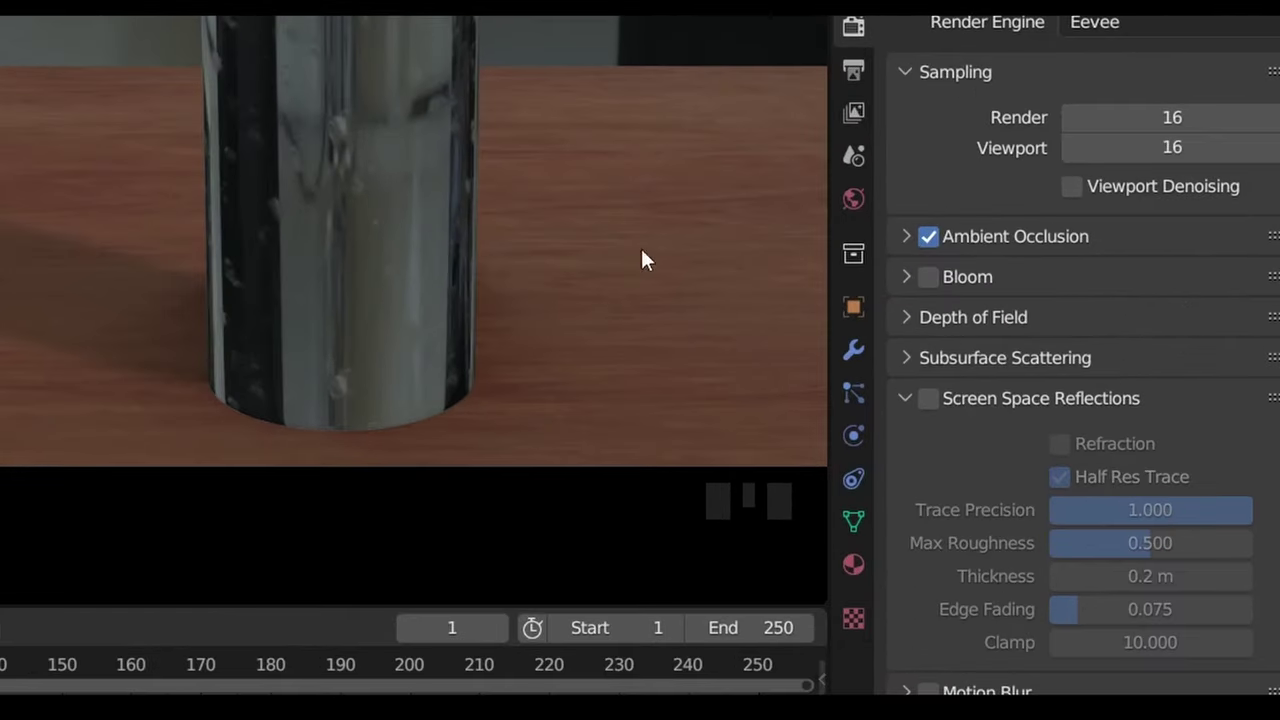
Enable Eevee Screen Space Reflections with Refraction, plus the material's Screen Space Refraction.
left_click(928, 401)
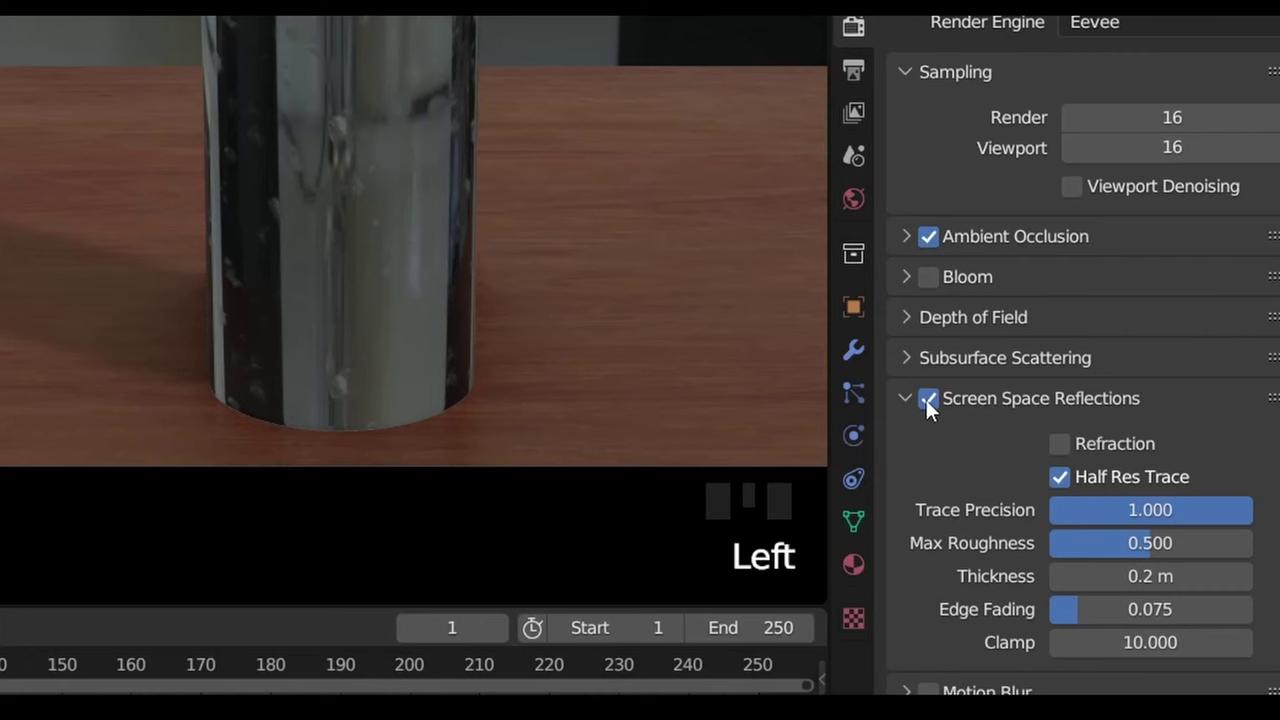
left_click(1060, 443)
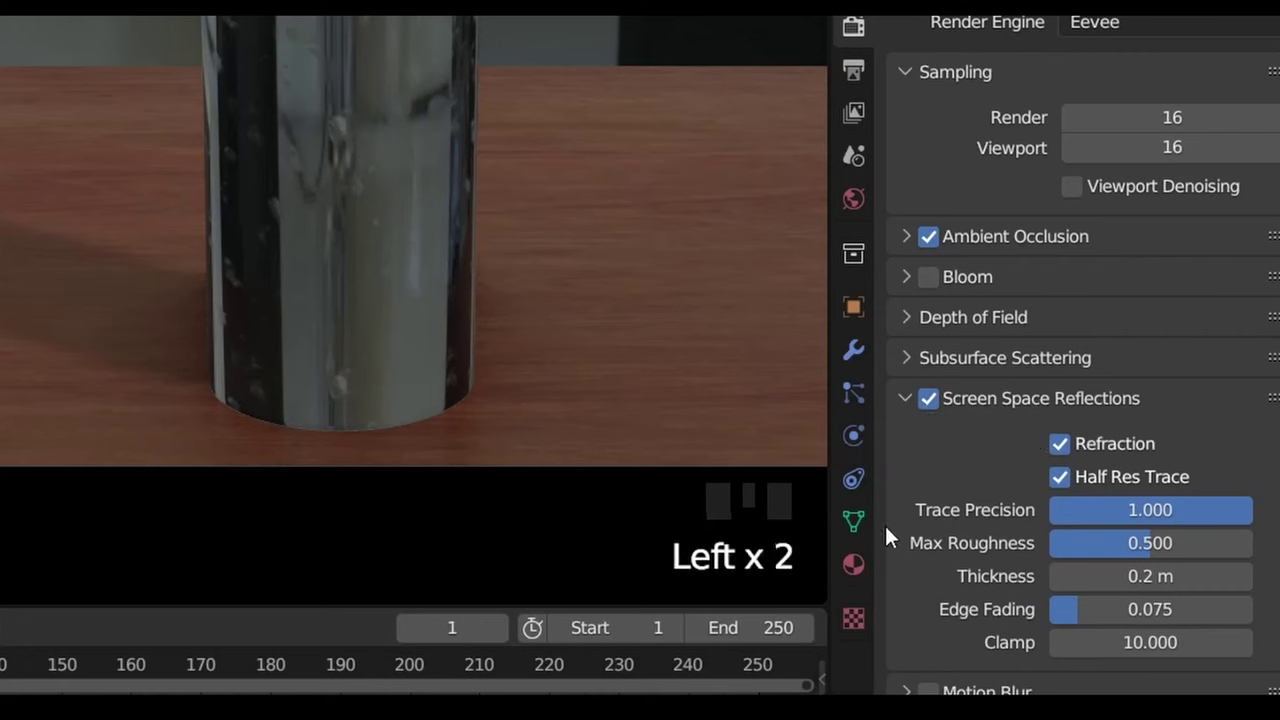
left_click(853, 564)
scroll(1008, 445, "down", 1)
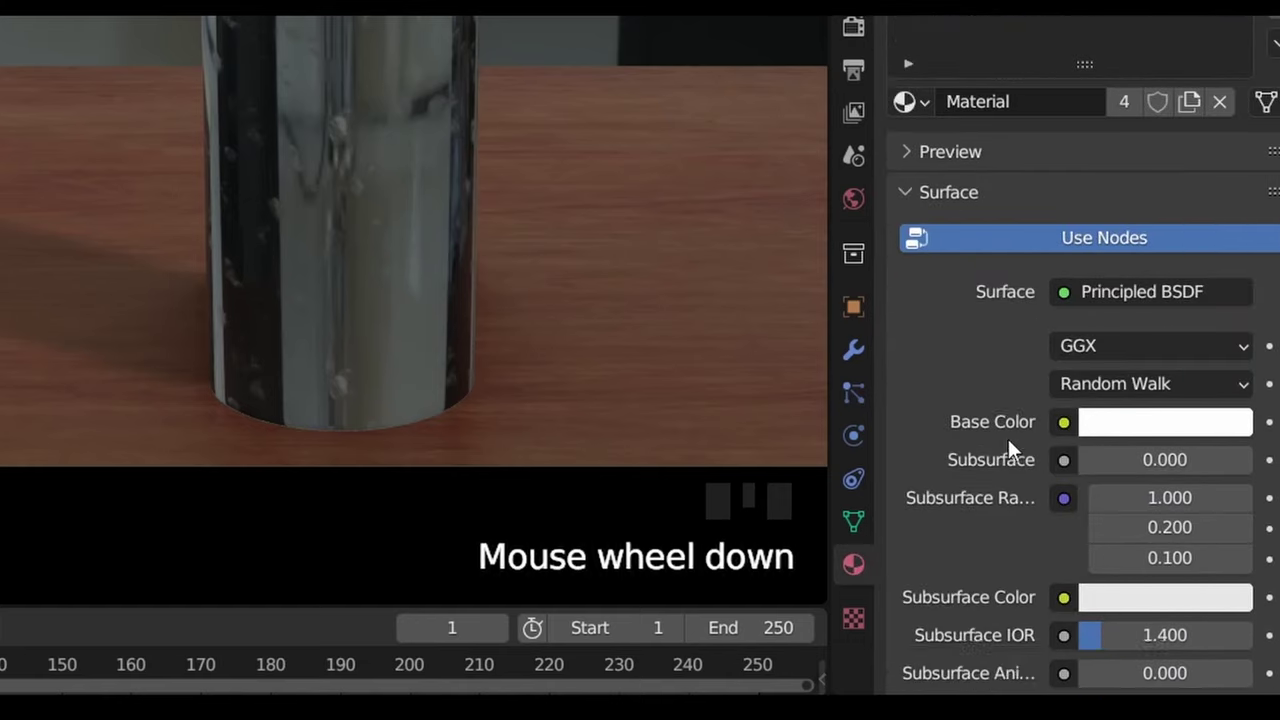
scroll(1010, 442, "down", 20)
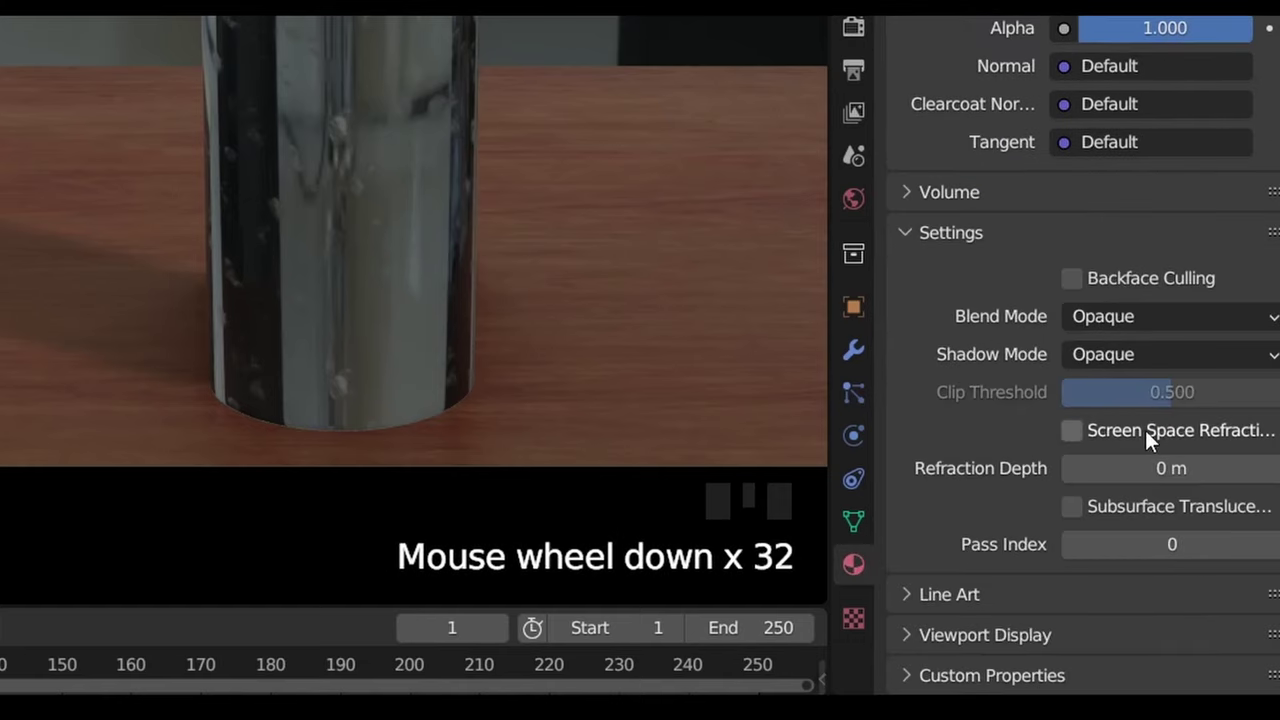
left_click(1145, 430)
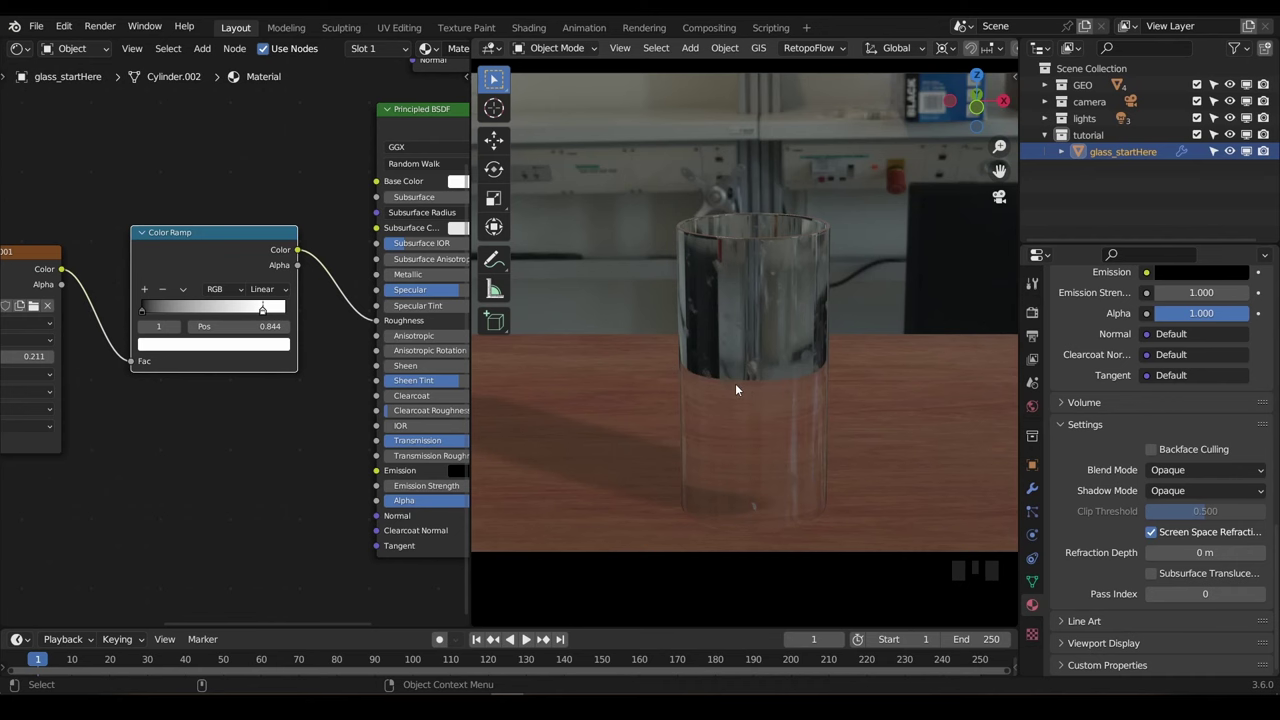
Frame the glass close up and place a duplicate copy of it.
left_click_drag(795, 318, 821, 418, "alt")
key("KP_Decimal")
scroll(821, 424, "down", 3)
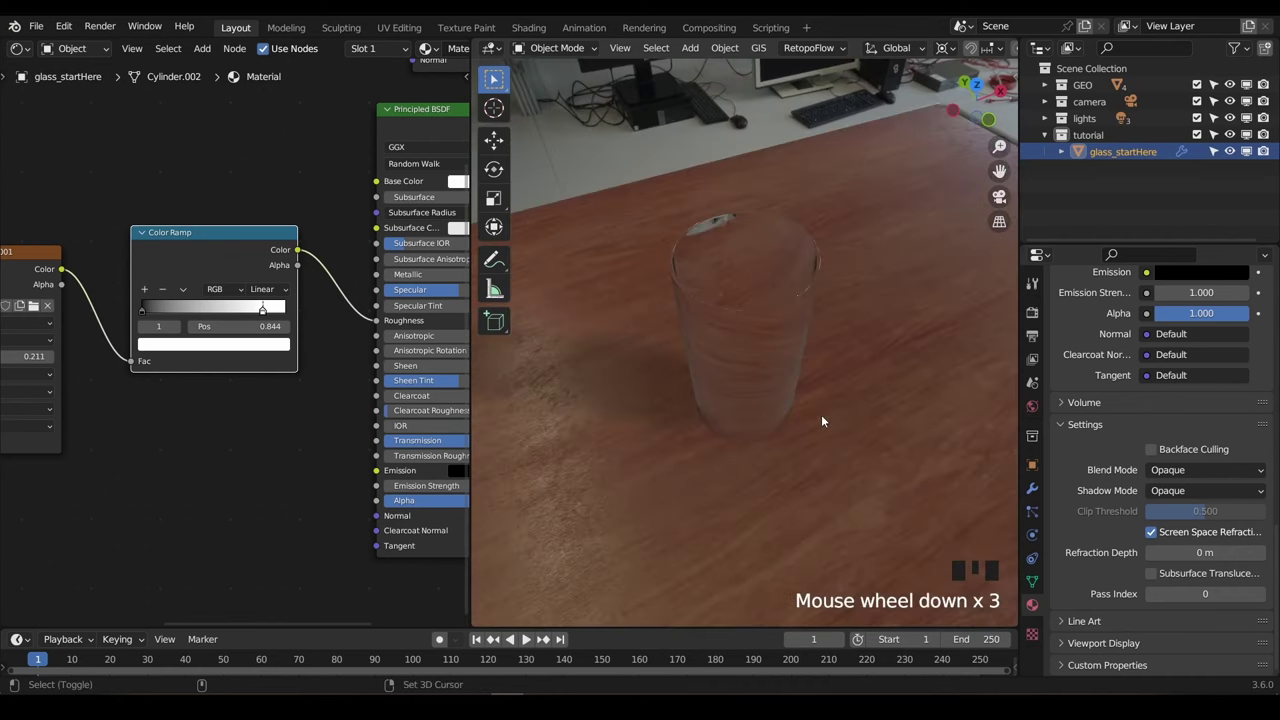
key("shift+d")
left_click(834, 398)
Lower the Principled BSDF Alpha from 1.000 to 0.655.
left_click_drag(834, 398, 772, 282, "alt")
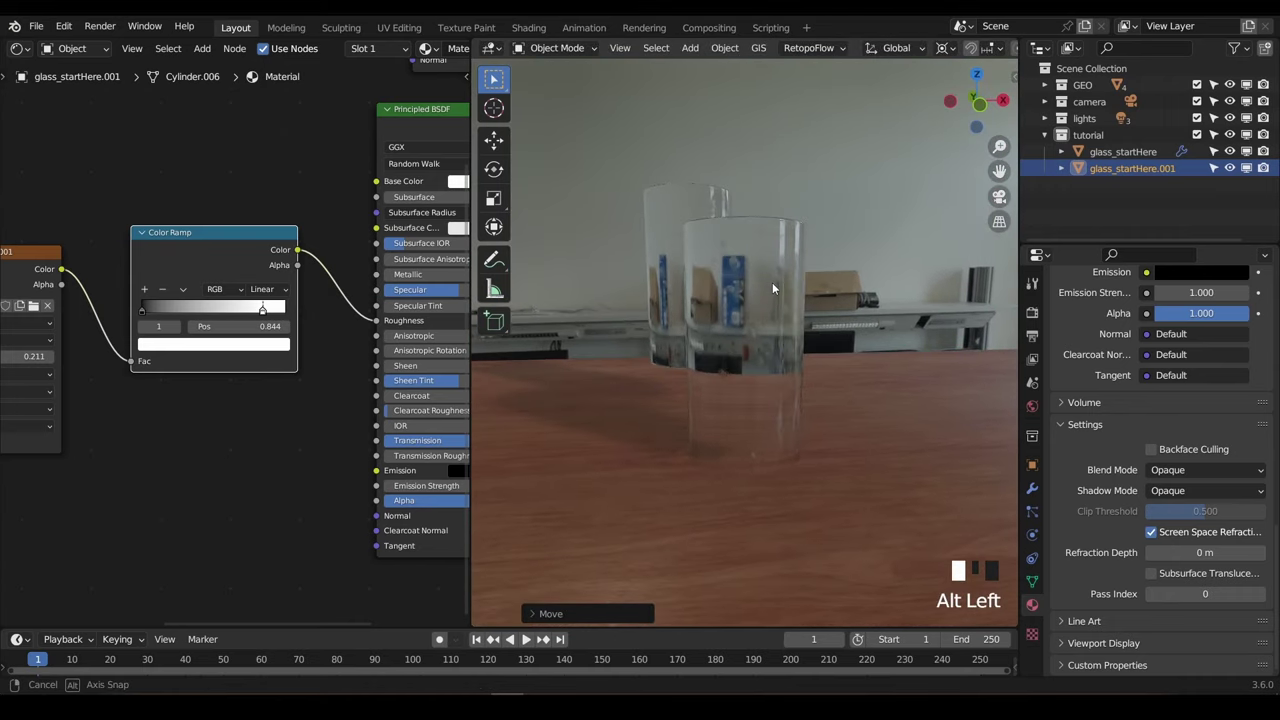
middle_click_drag(455, 490, 375, 428)
left_click_drag(375, 428, 304, 428)
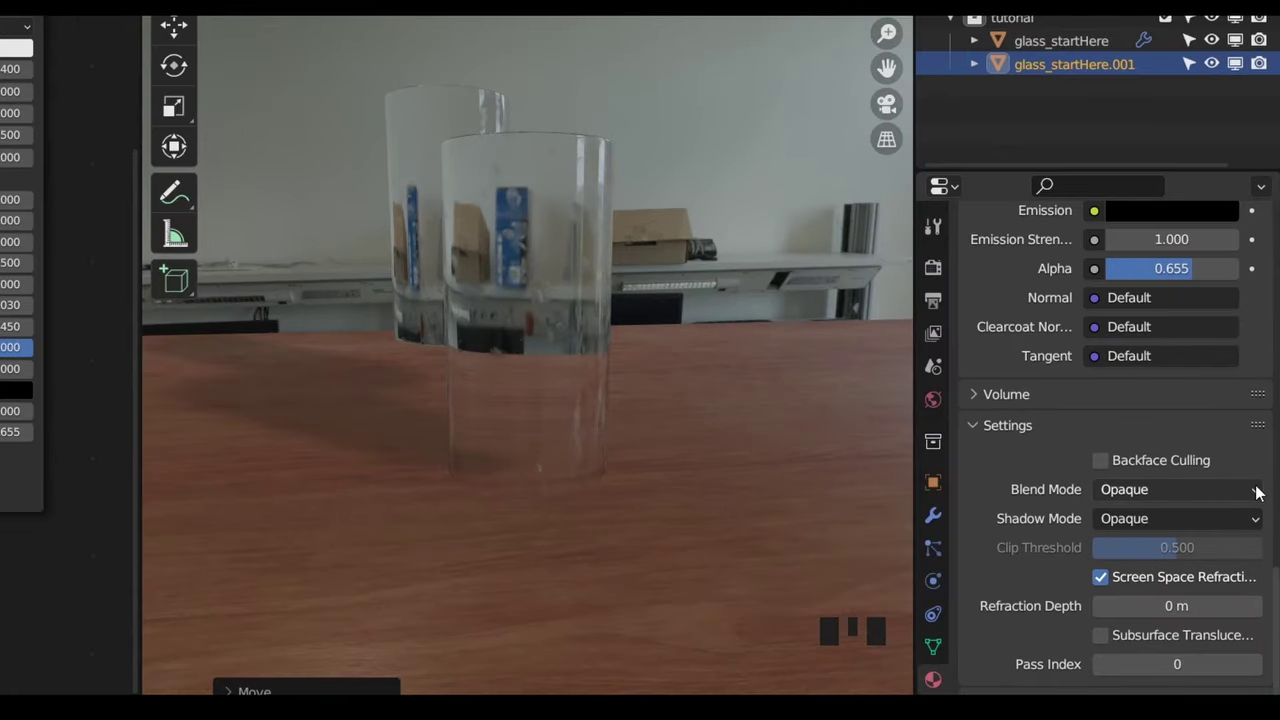
Set Blend Mode to Alpha Hashed after trying Alpha Blend, and Shadow Mode to Alpha Hashed.
left_click(1254, 490)
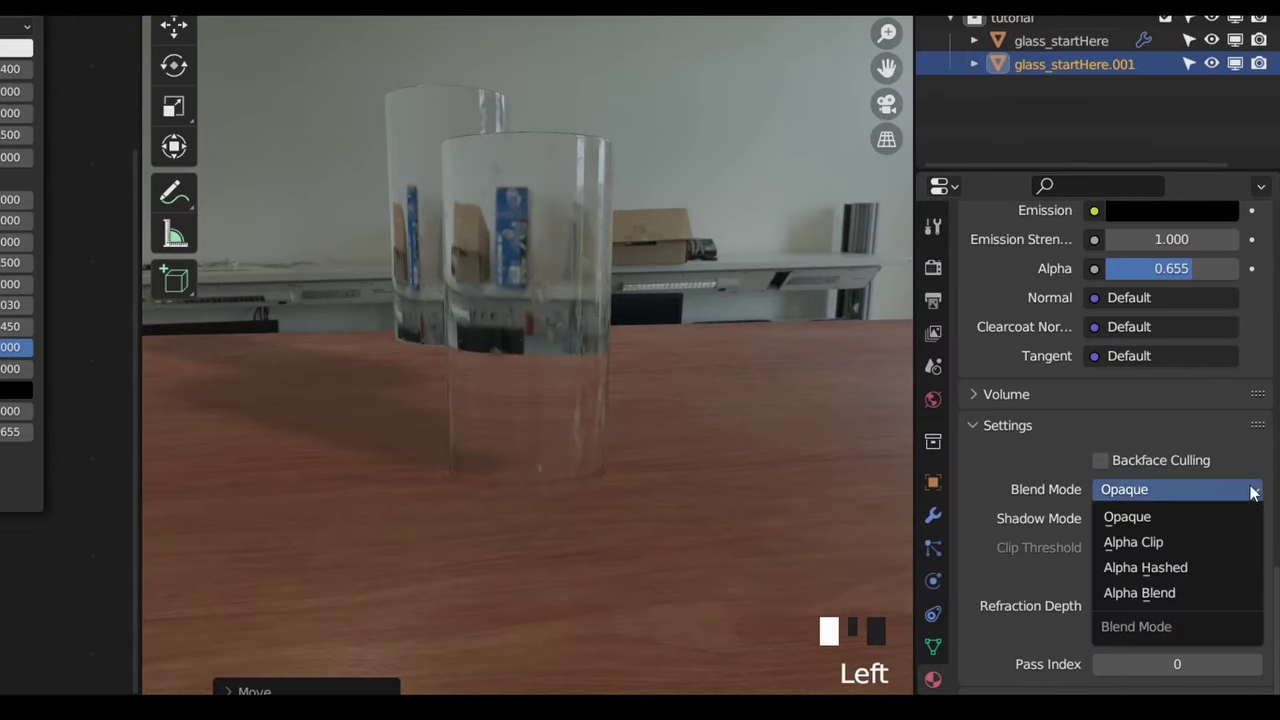
left_click(1248, 567)
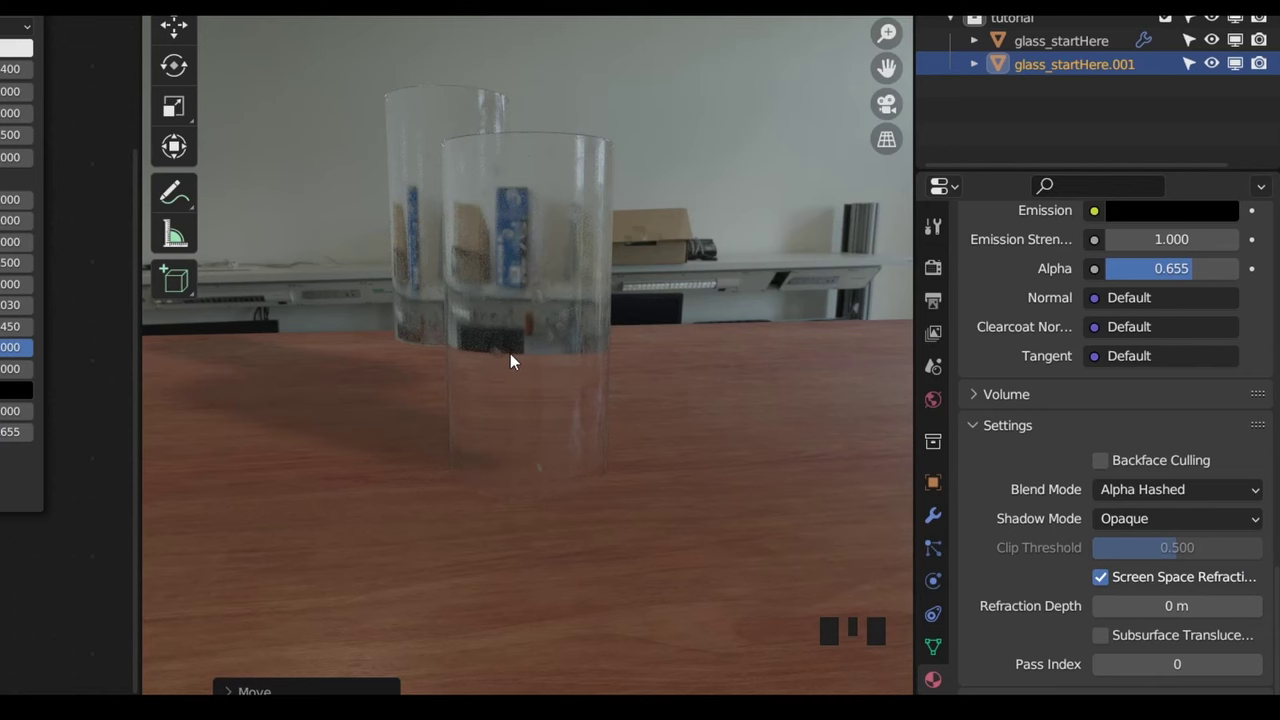
left_click(1200, 489)
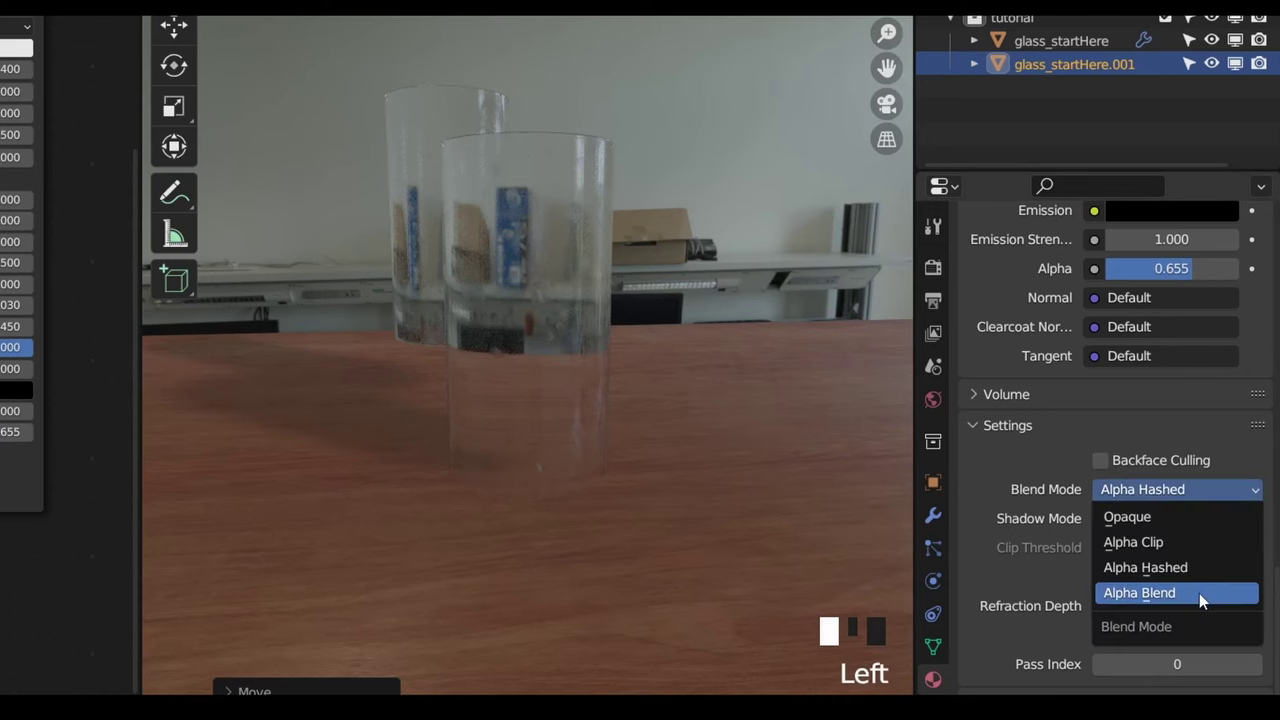
left_click(1199, 593)
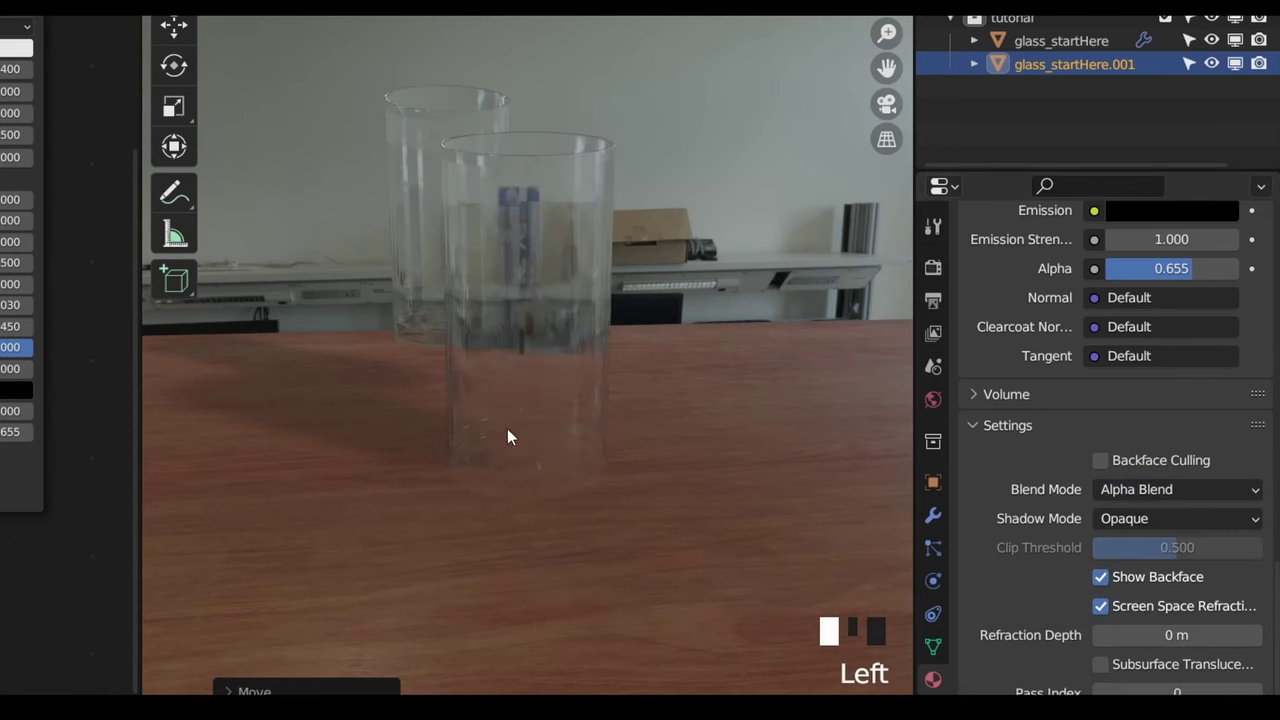
left_click(1221, 489)
left_click(1206, 567)
left_click(1195, 518)
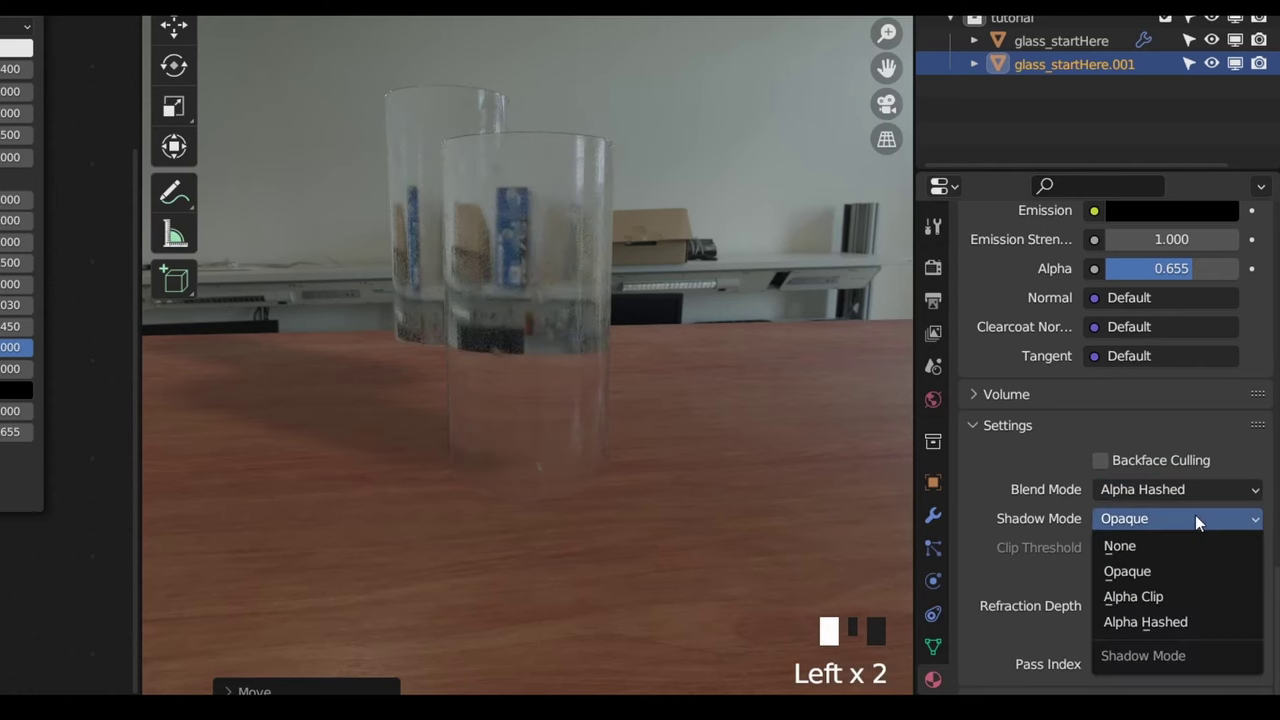
left_click(1188, 621)
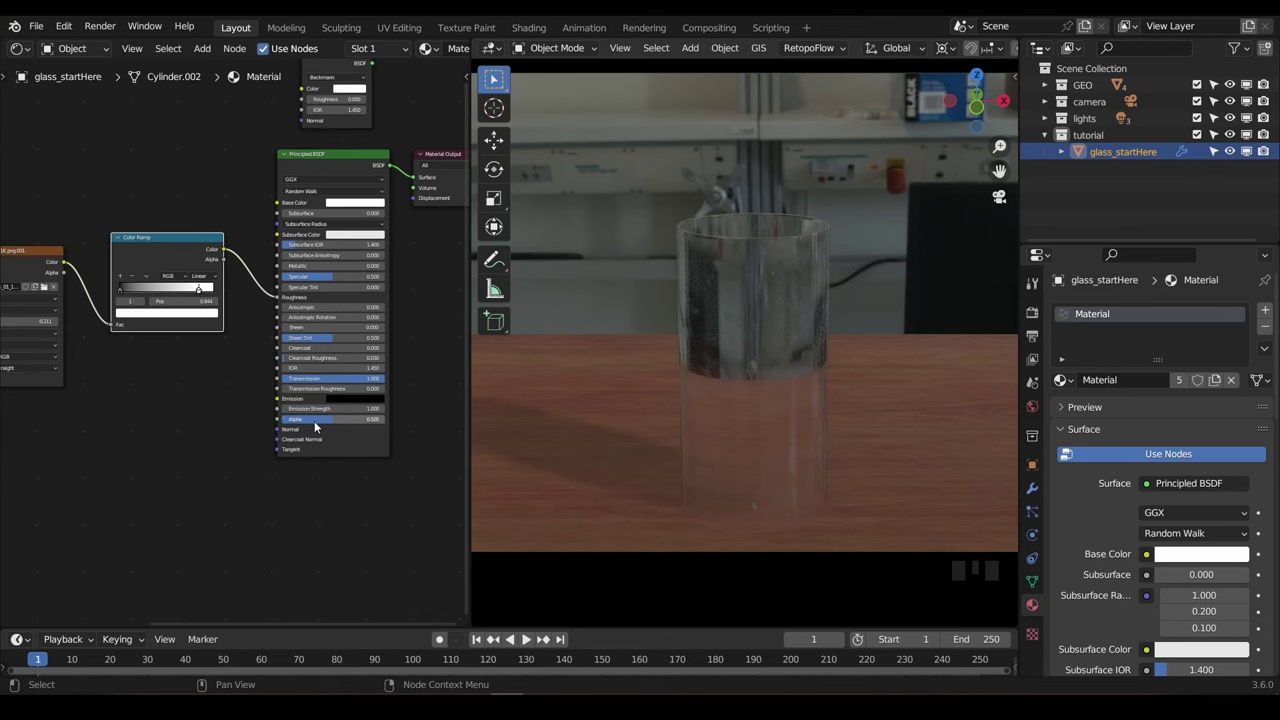
Reset the material's Alpha to 1.000 and duplicate the five-node texture chain below.
left_click_drag(316, 420, 370, 420)
scroll(199, 386, "down", 4)
middle_click_drag(199, 386, 294, 391)
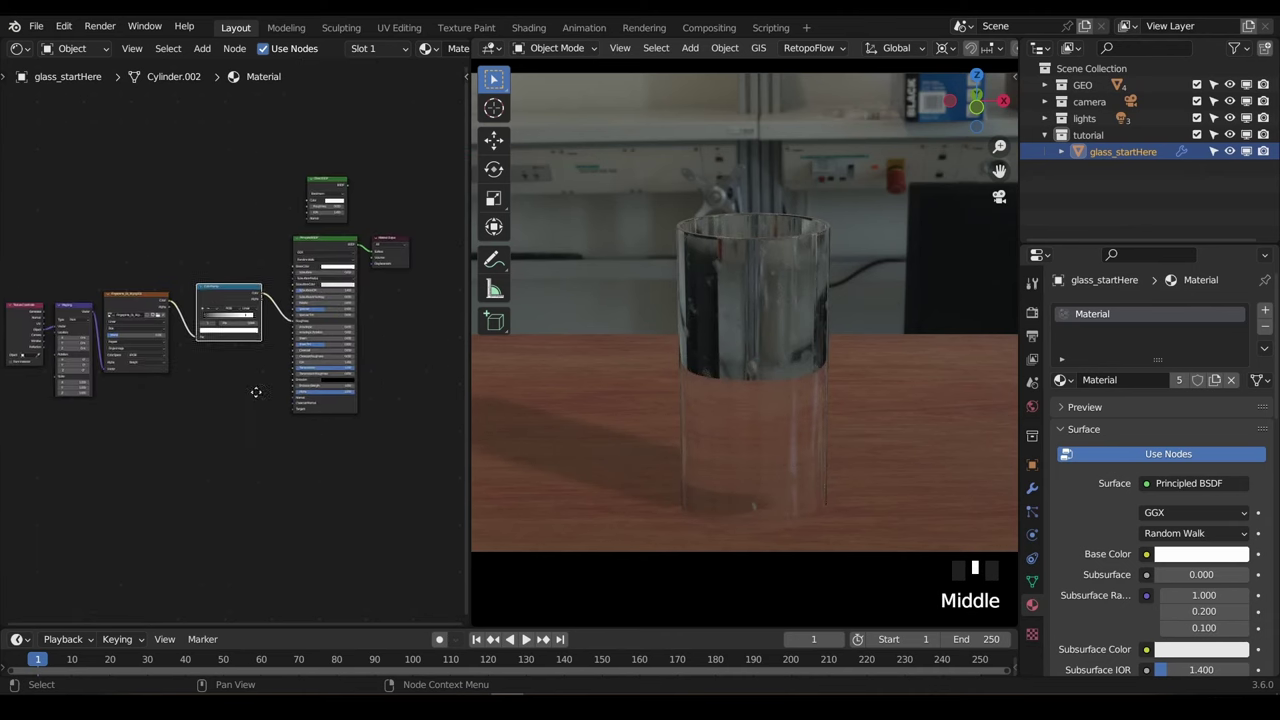
scroll(294, 391, "down", 2)
left_click_drag(75, 282, 382, 440)
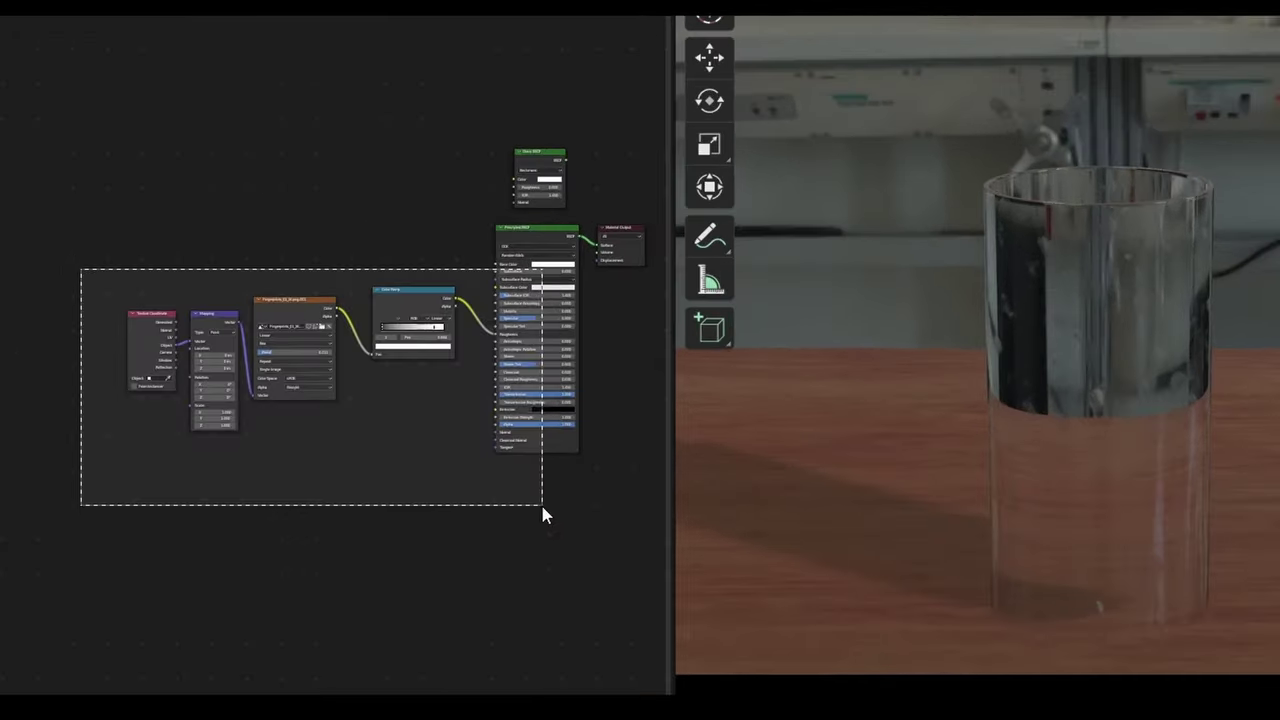
left_click_drag(542, 507, 542, 507)
middle_click_drag(481, 258, 472, 228)
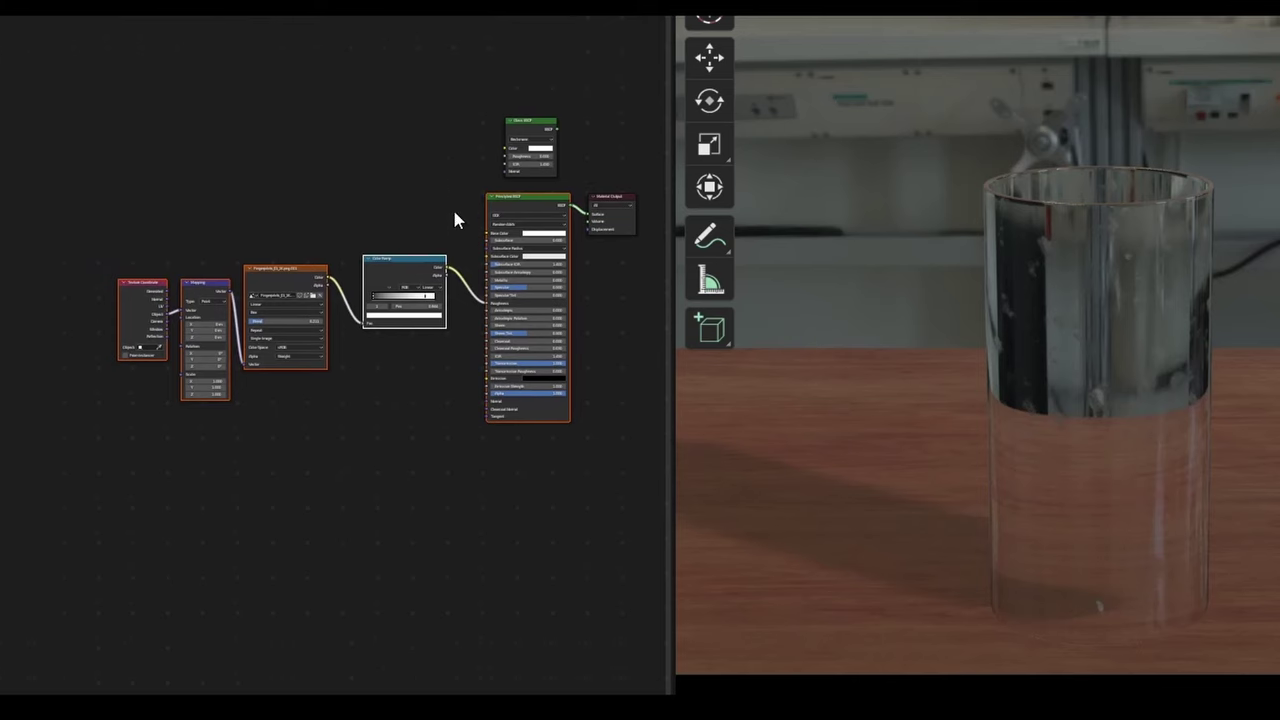
key("shift+d")
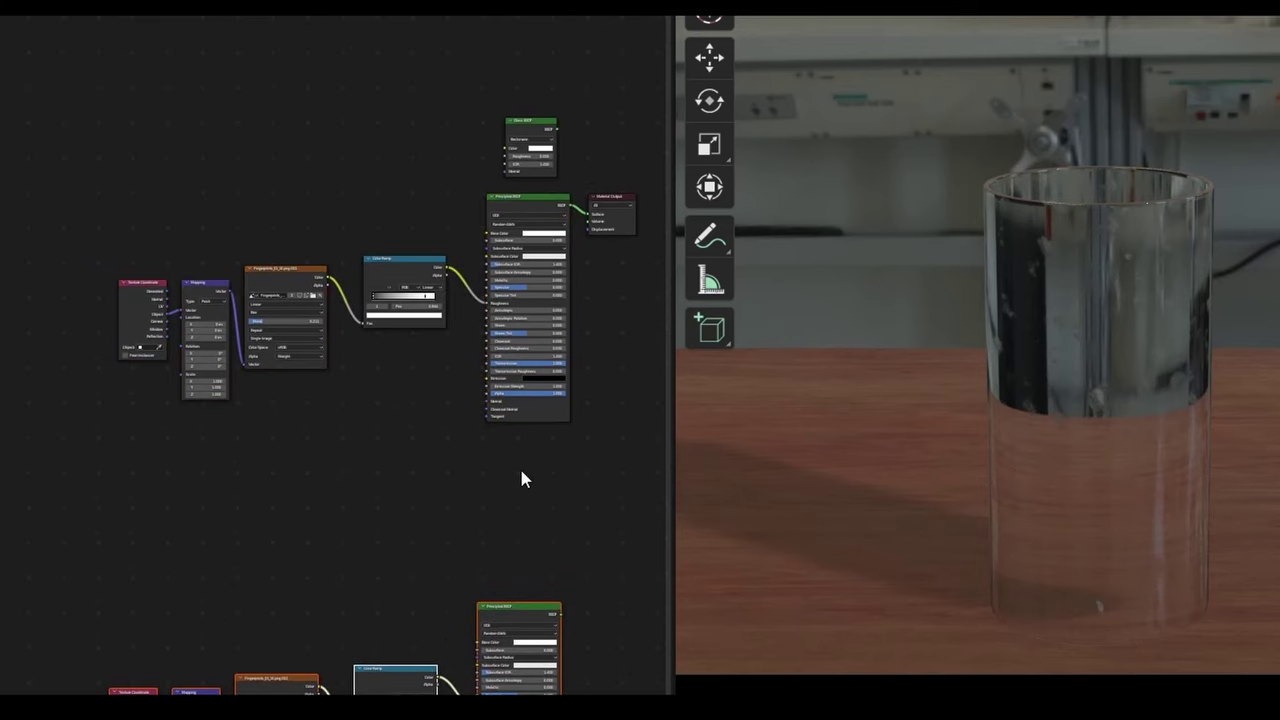
Add a Fresnel node and connect its Fac output to the Principled BSDF Alpha.
scroll(500, 510, "up", 5)
middle_click_drag(486, 514, 297, 417)
scroll(325, 427, "up", 2)
key("shift+a")
left_click(297, 410)
type("fre")
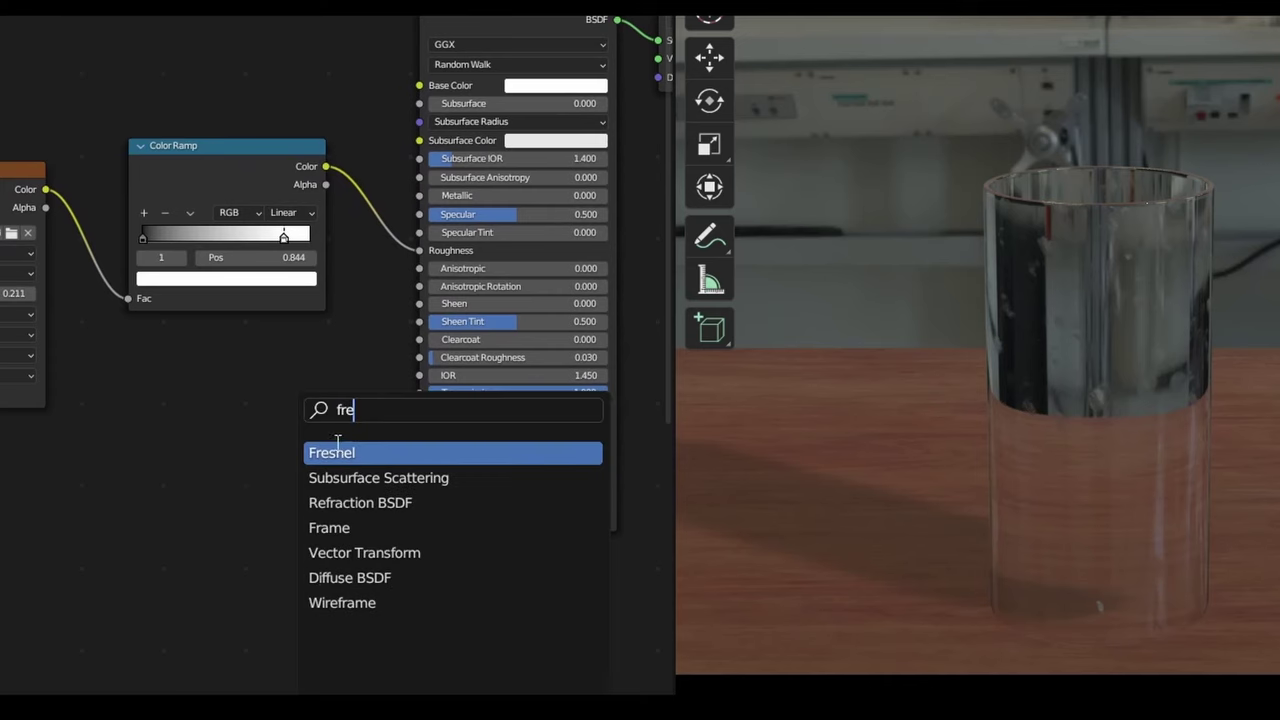
left_click(341, 453)
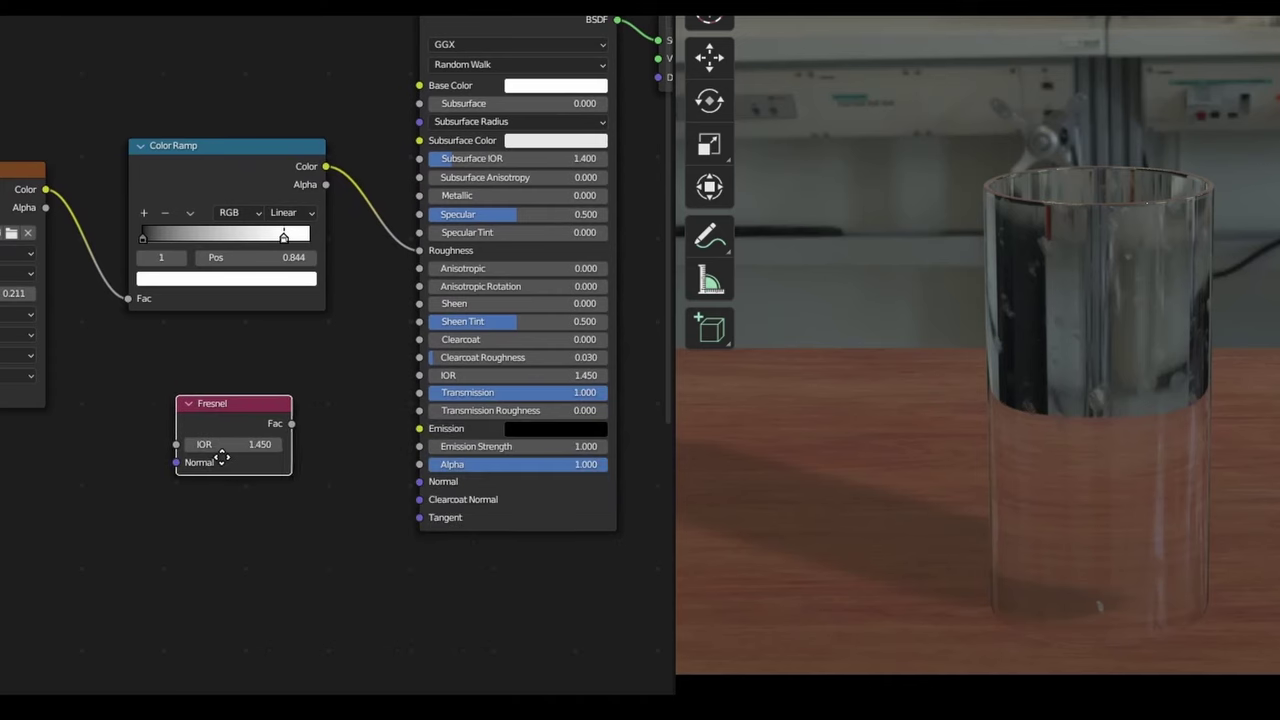
left_click(212, 462)
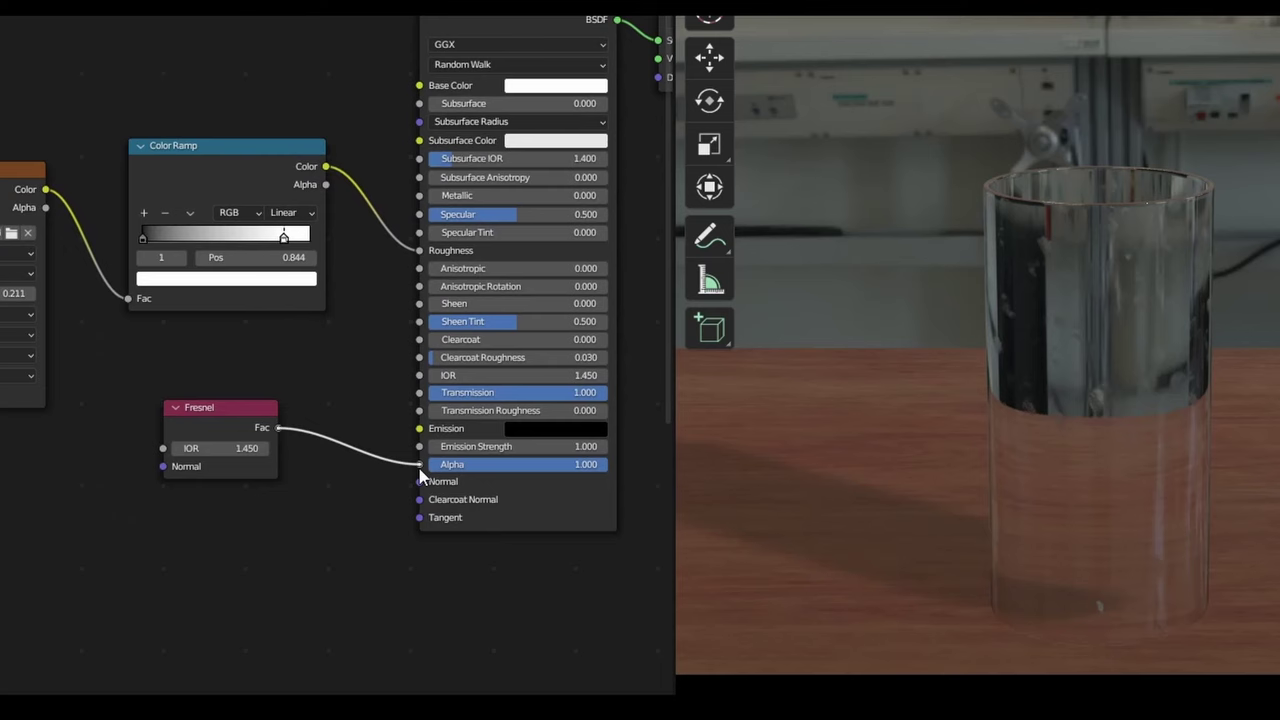
left_click_drag(420, 474, 420, 466)
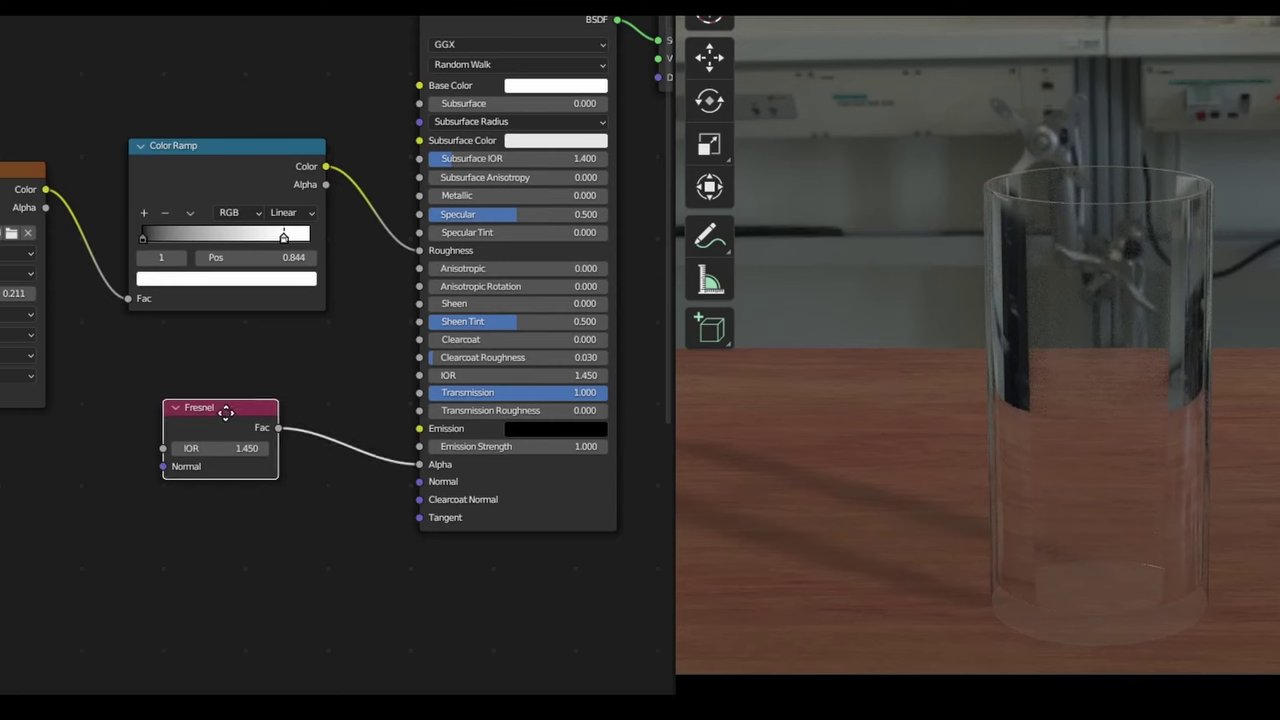
left_click_drag(226, 412, 93, 474)
Insert a Color Ramp node into the Fresnel-to-Alpha link.
key("shift+a")
left_click(243, 394)
type("ramp")
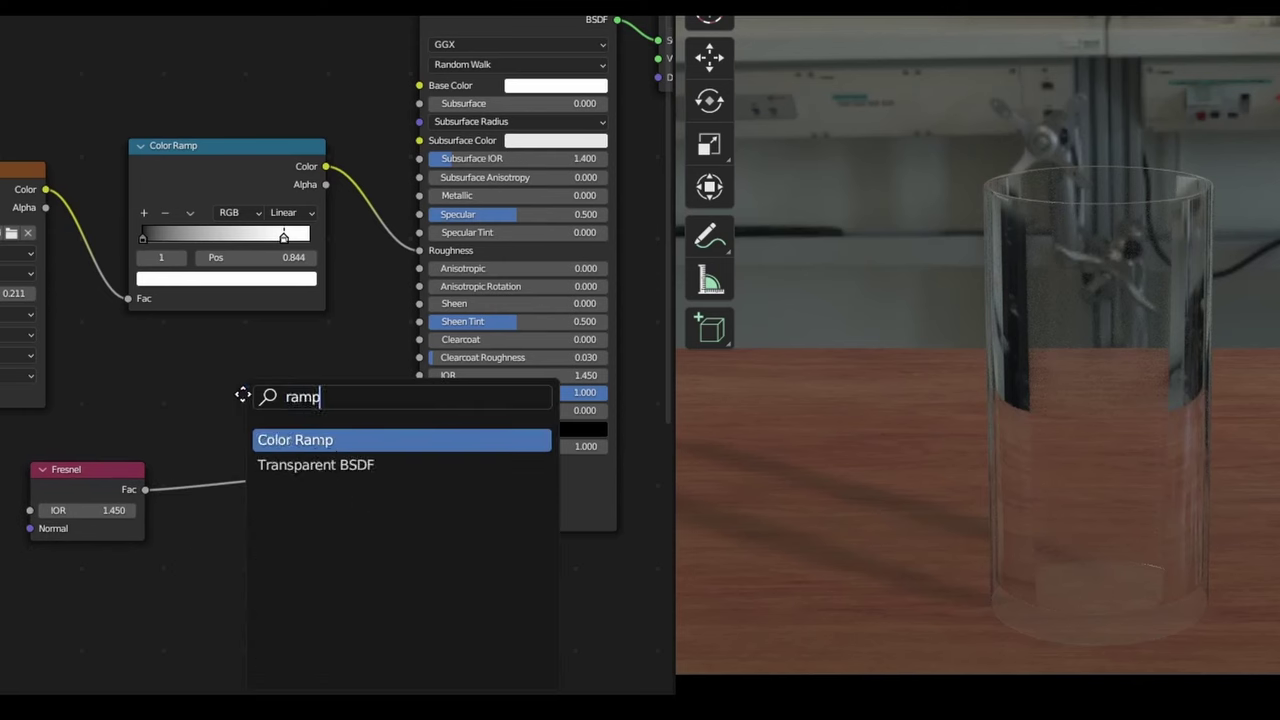
key("Return")
left_click(216, 414)
Set the ramp interpolation to B-Spline and move its black stop to 0.010.
scroll(294, 366, "up", 4)
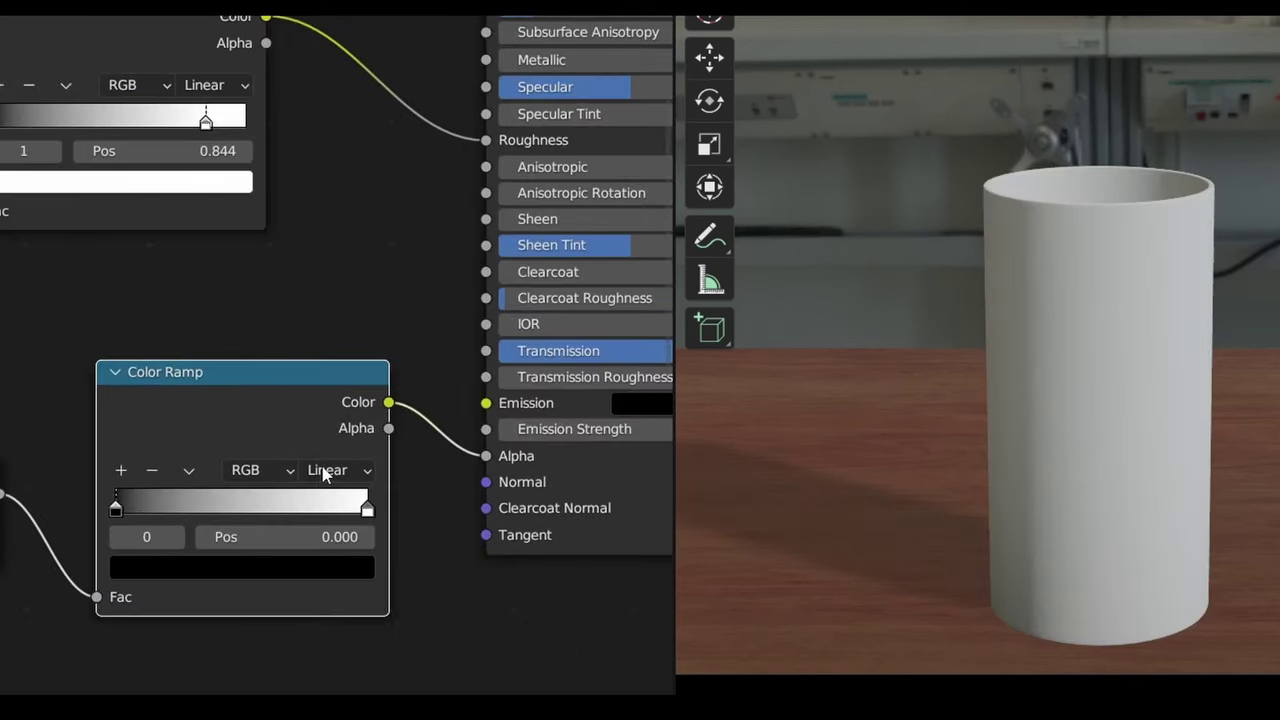
left_click(323, 474)
left_click(378, 575)
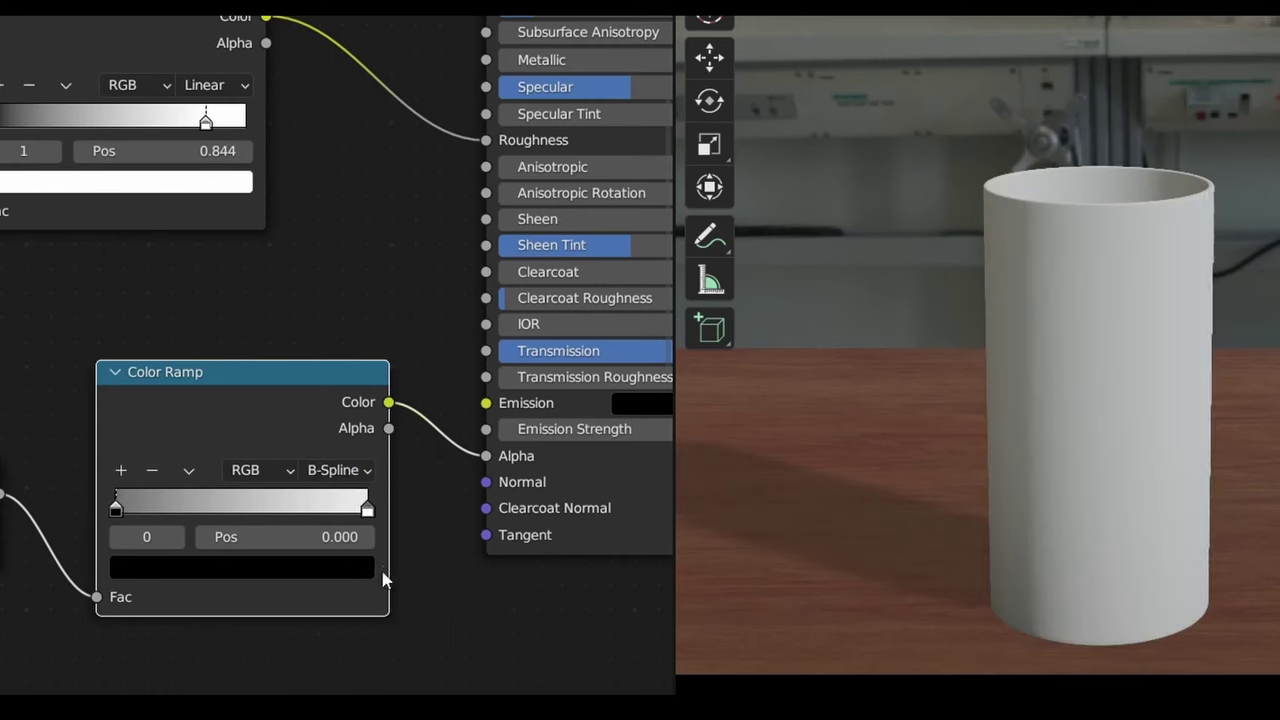
scroll(476, 556, "up", 2)
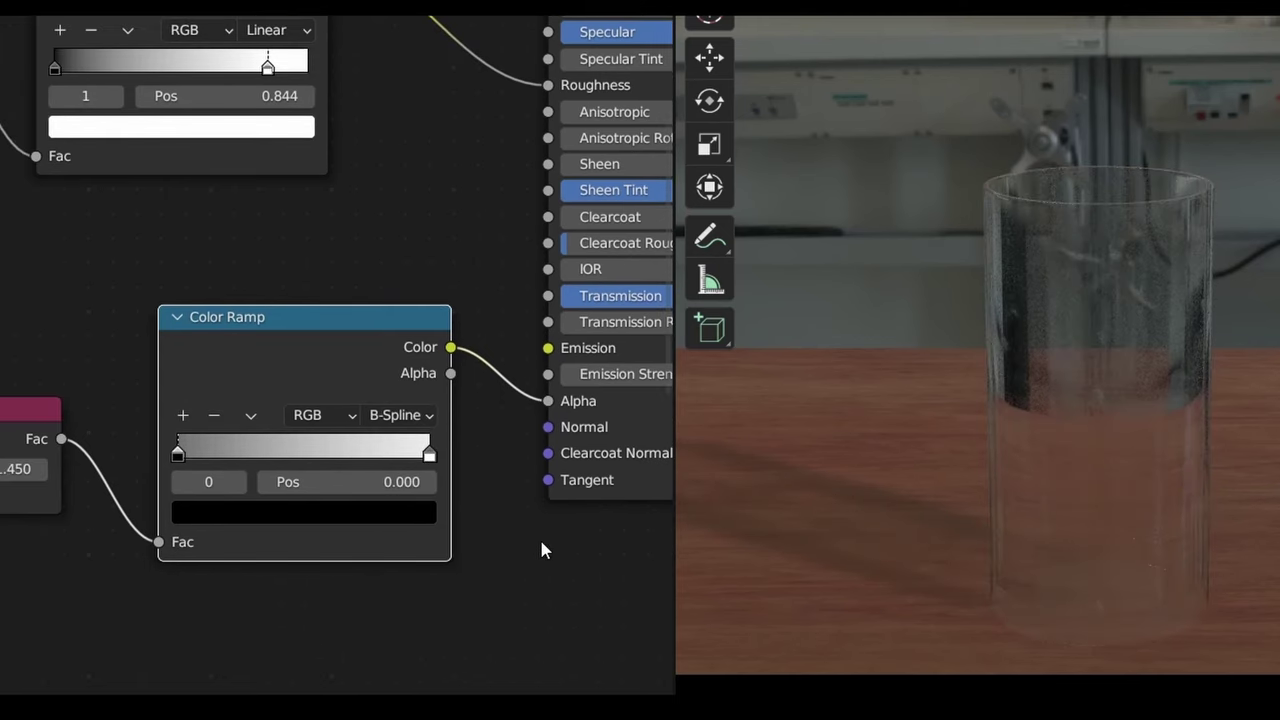
left_click(386, 496)
type("0.0")
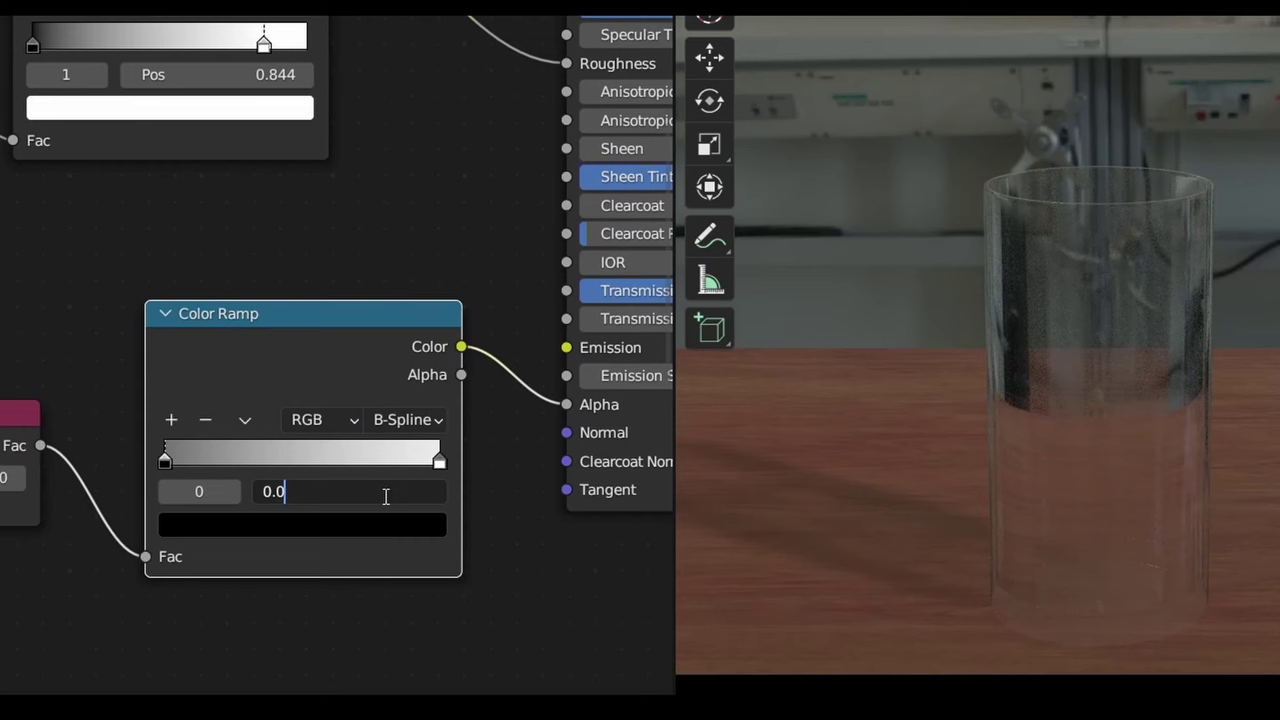
type("1")
key("Return")
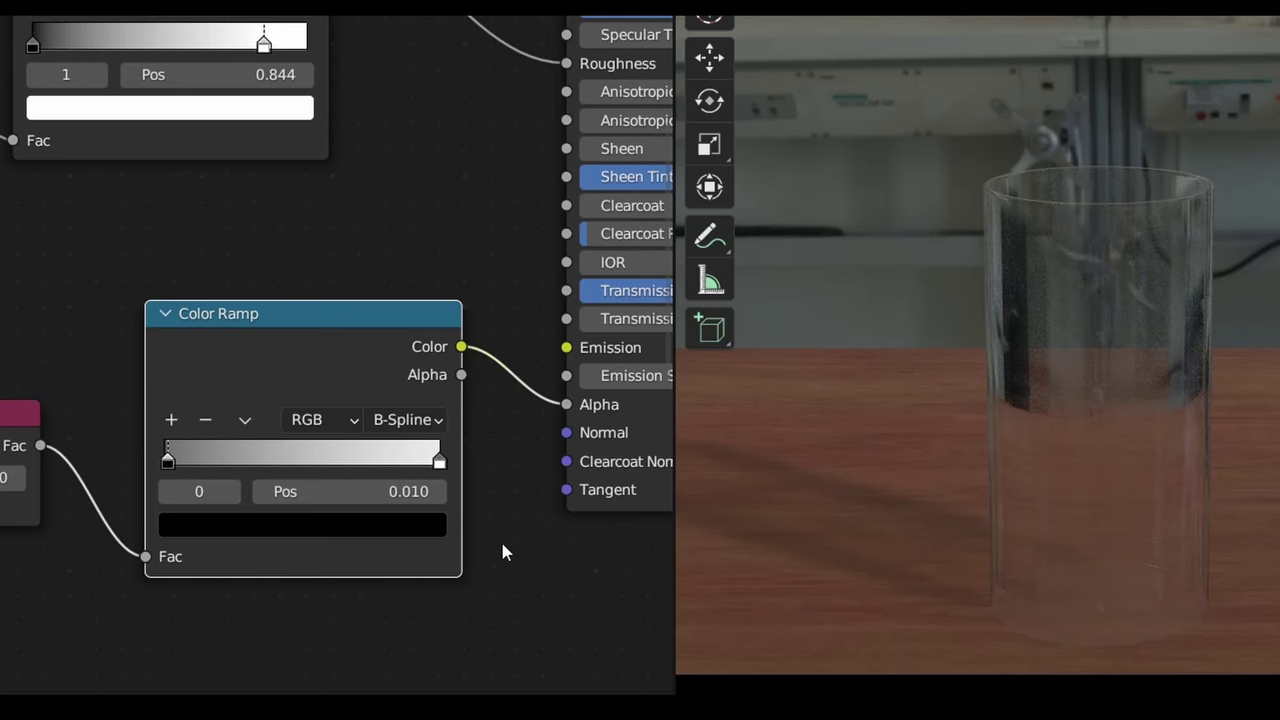
Raise Metallic to 1.000, then link the lower Color Ramp's Color output into Metallic.
scroll(506, 543, "down", 3)
scroll(329, 366, "up", 5)
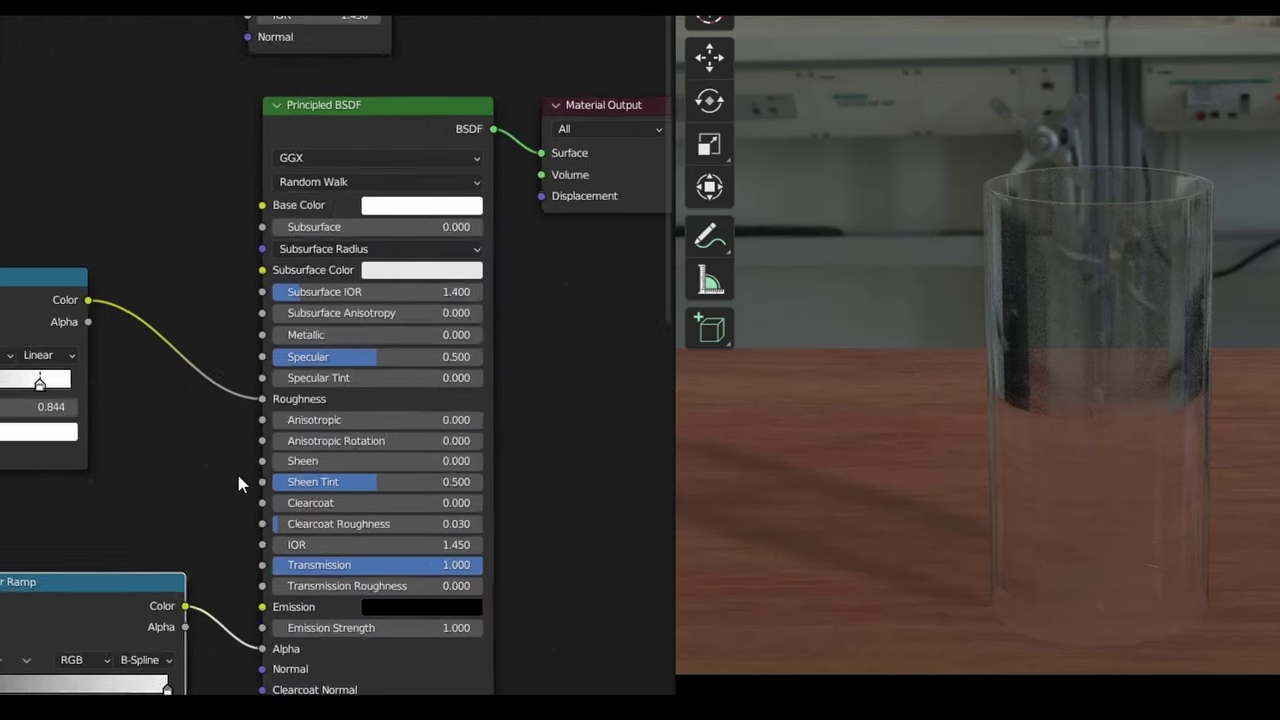
left_click_drag(316, 333, 560, 333)
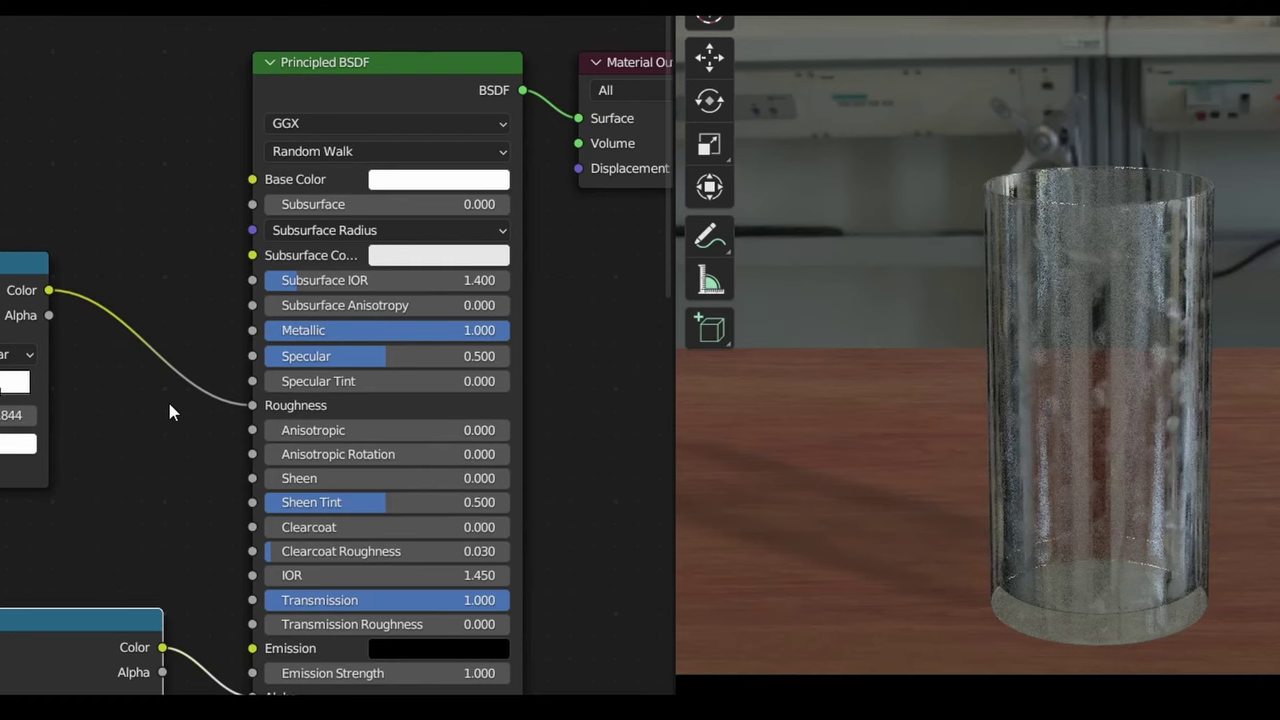
scroll(180, 383, "down", 3)
left_click_drag(348, 535, 424, 263)
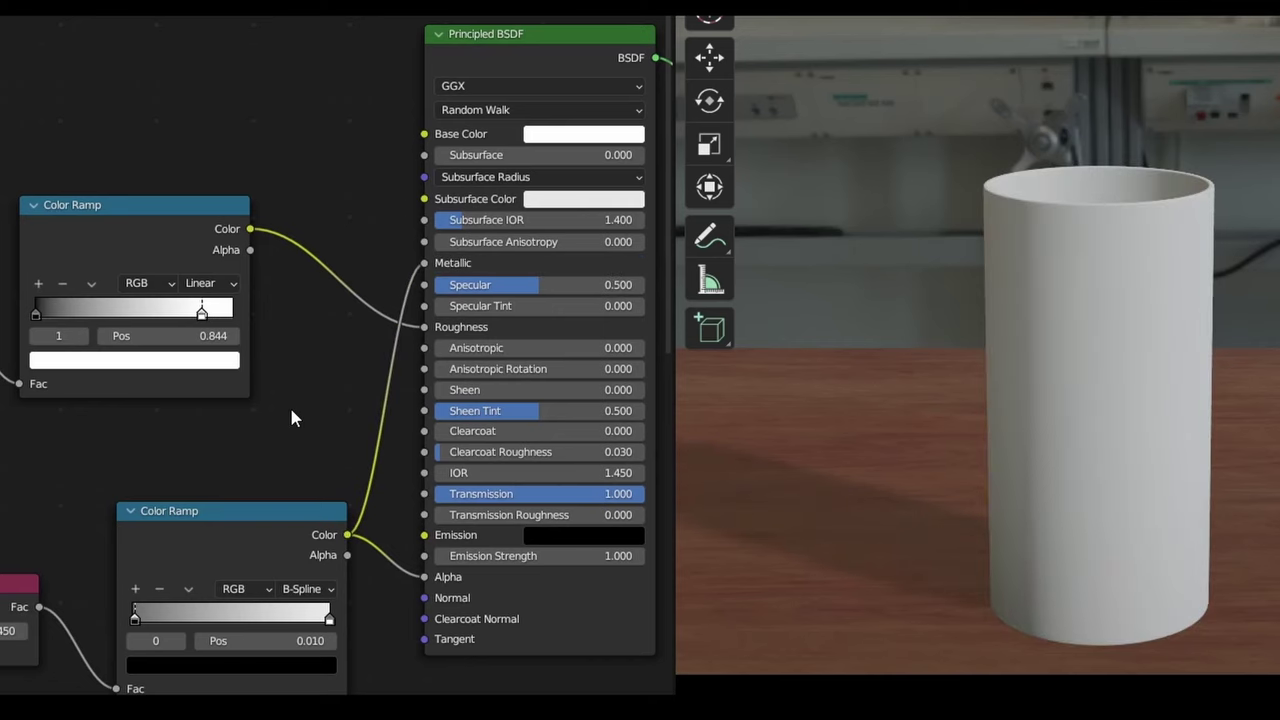
Duplicate the Material Output node and place the copy below the original.
scroll(289, 404, "down", 3)
middle_click_drag(610, 376, 390, 360)
scroll(366, 207, "up", 2)
scroll(386, 137, "up", 1, "shift")
left_click(386, 137)
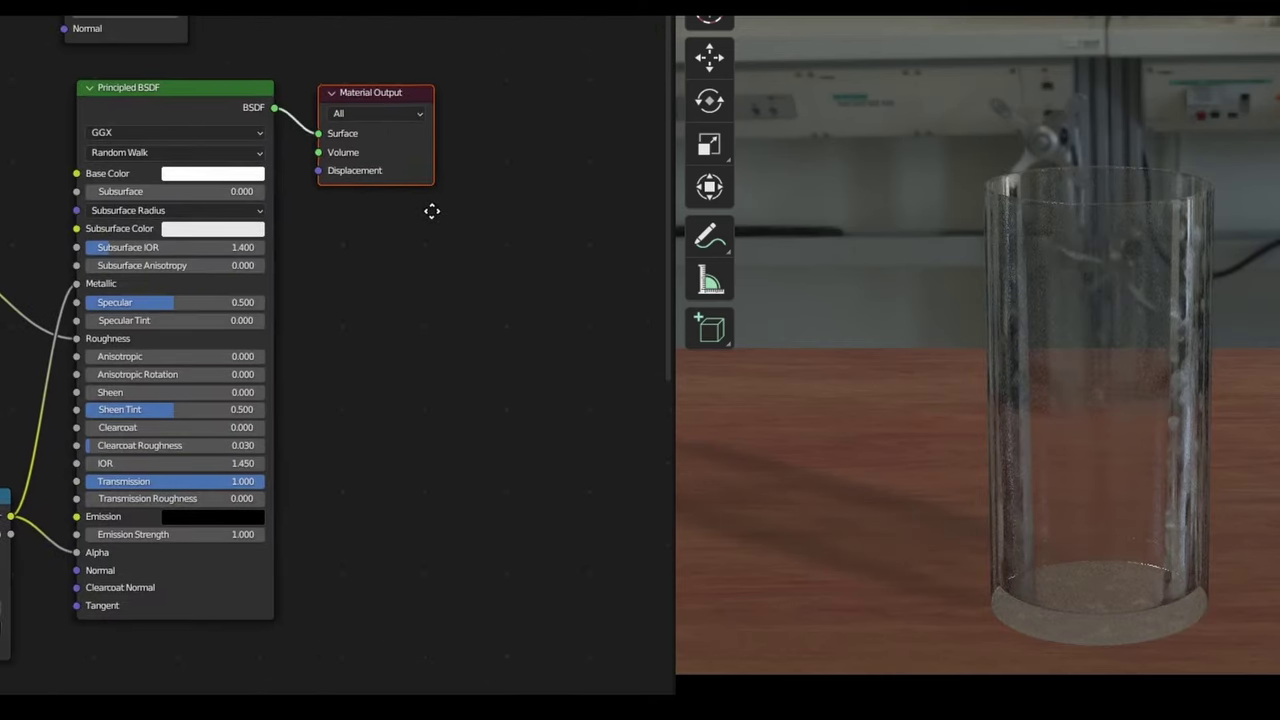
key("g")
key("shift+d")
left_click(508, 494)
Set the first Material Output's target to Eevee and the second to Cycles.
scroll(488, 419, "up", 2)
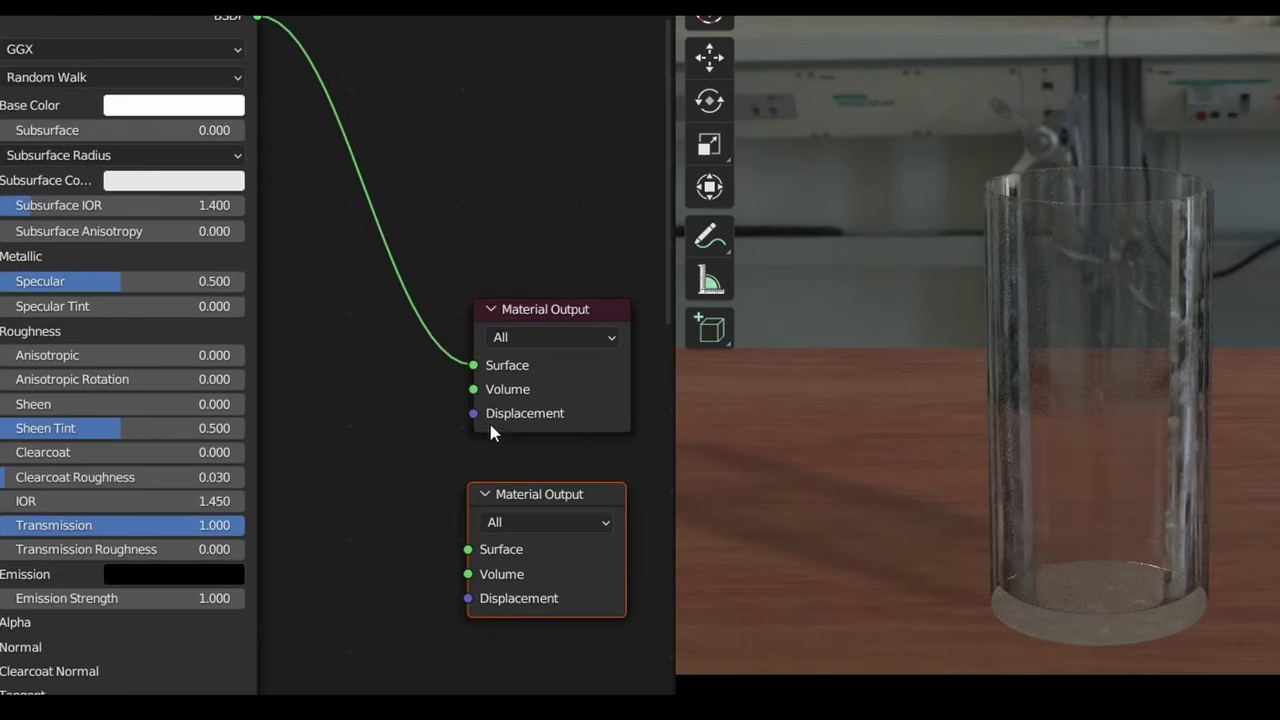
scroll(462, 343, "right", 2, "ctrl")
left_click(462, 335)
left_click(446, 383)
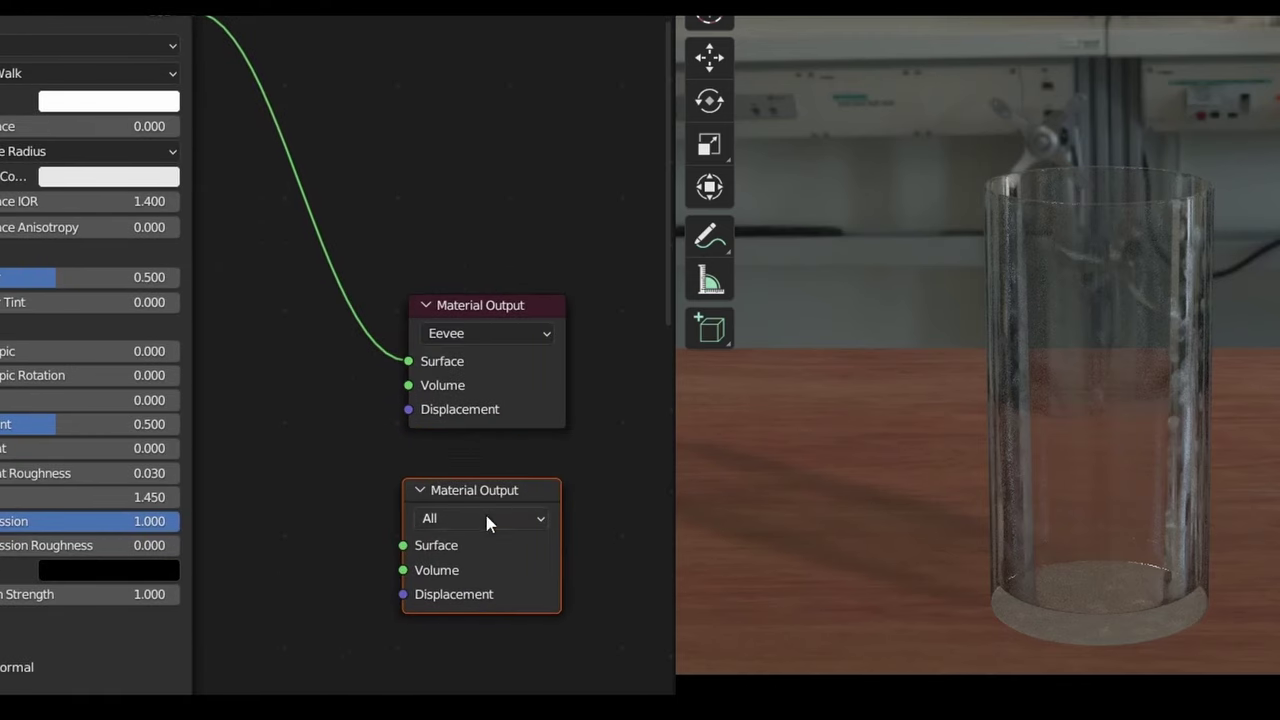
left_click(484, 515)
left_click(471, 592)
scroll(289, 340, "down", 2)
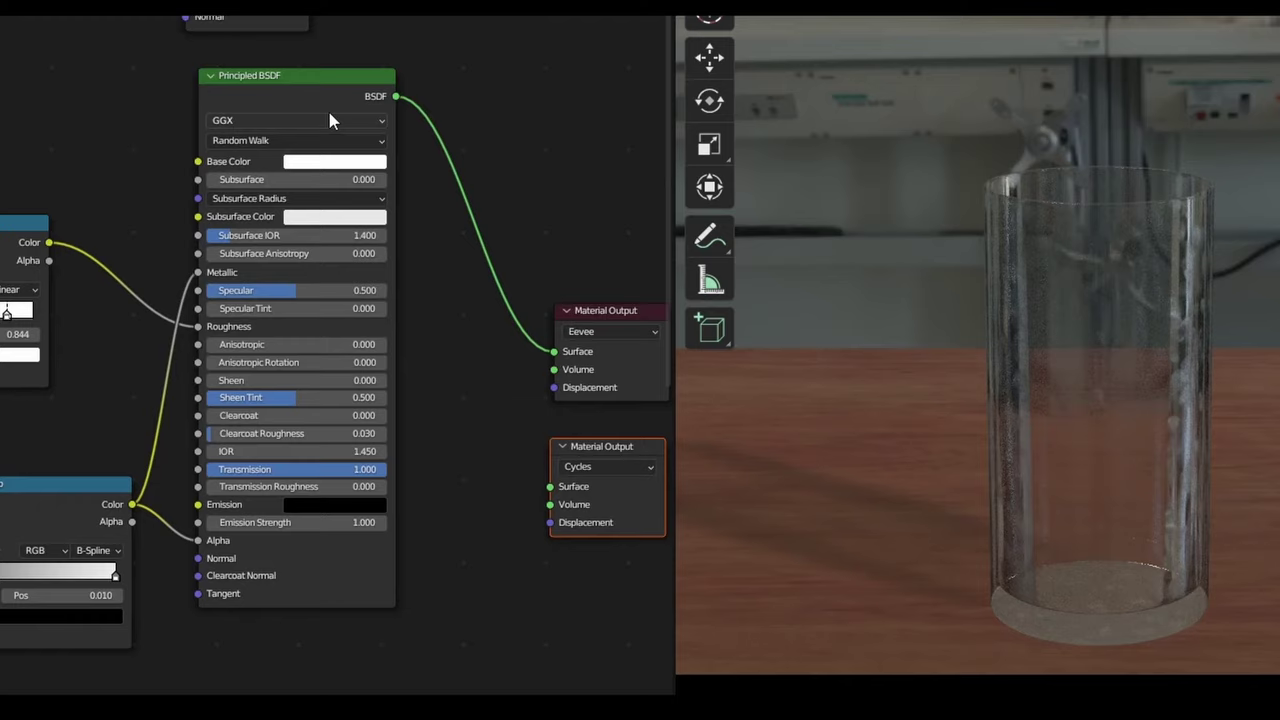
scroll(434, 532, "down", 2)
scroll(350, 540, "down", 5, "shift")
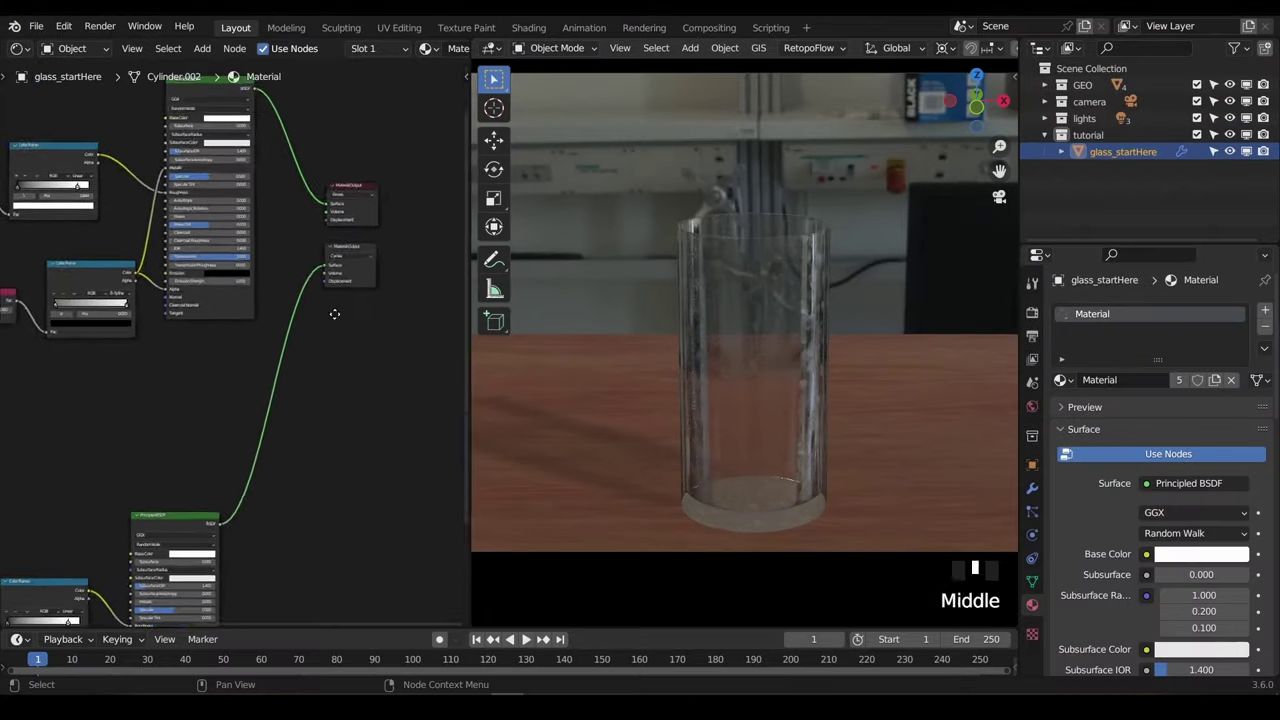
scroll(330, 300, "up", 6)
Switch the render engine to Cycles, then to Eevee, to compare the glass.
left_click(1032, 312)
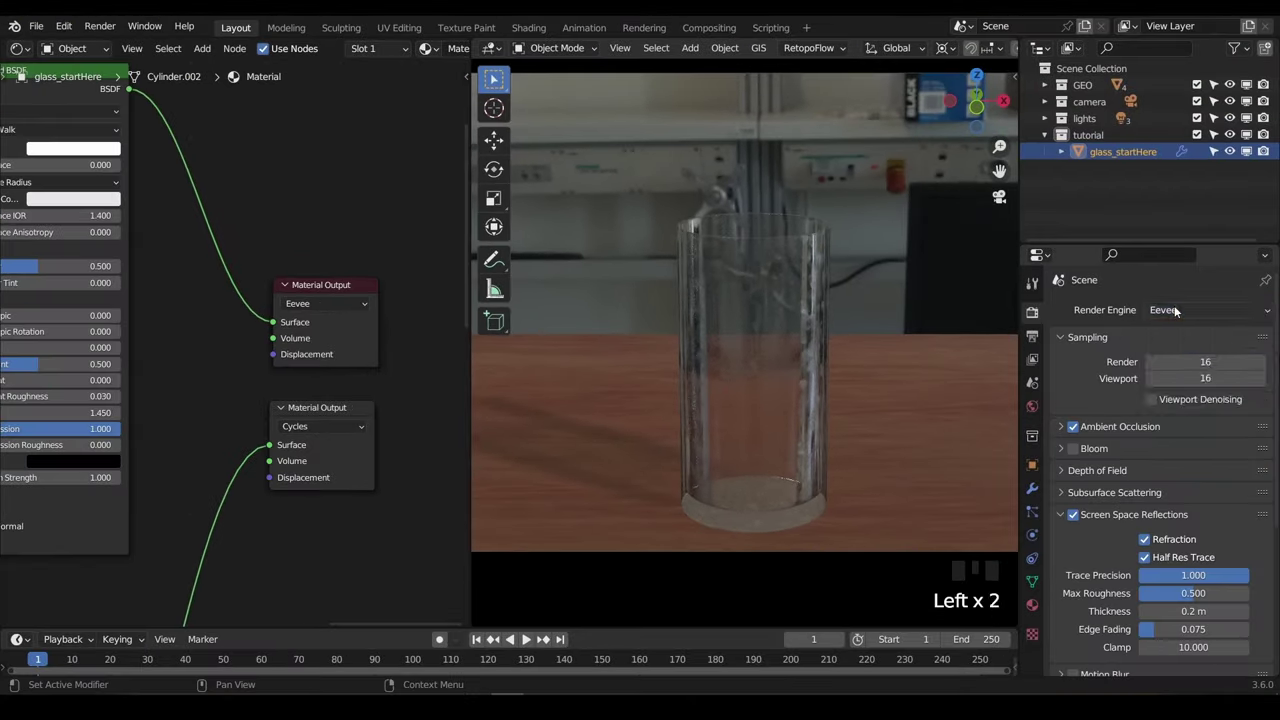
left_click_drag(1176, 312, 1186, 364)
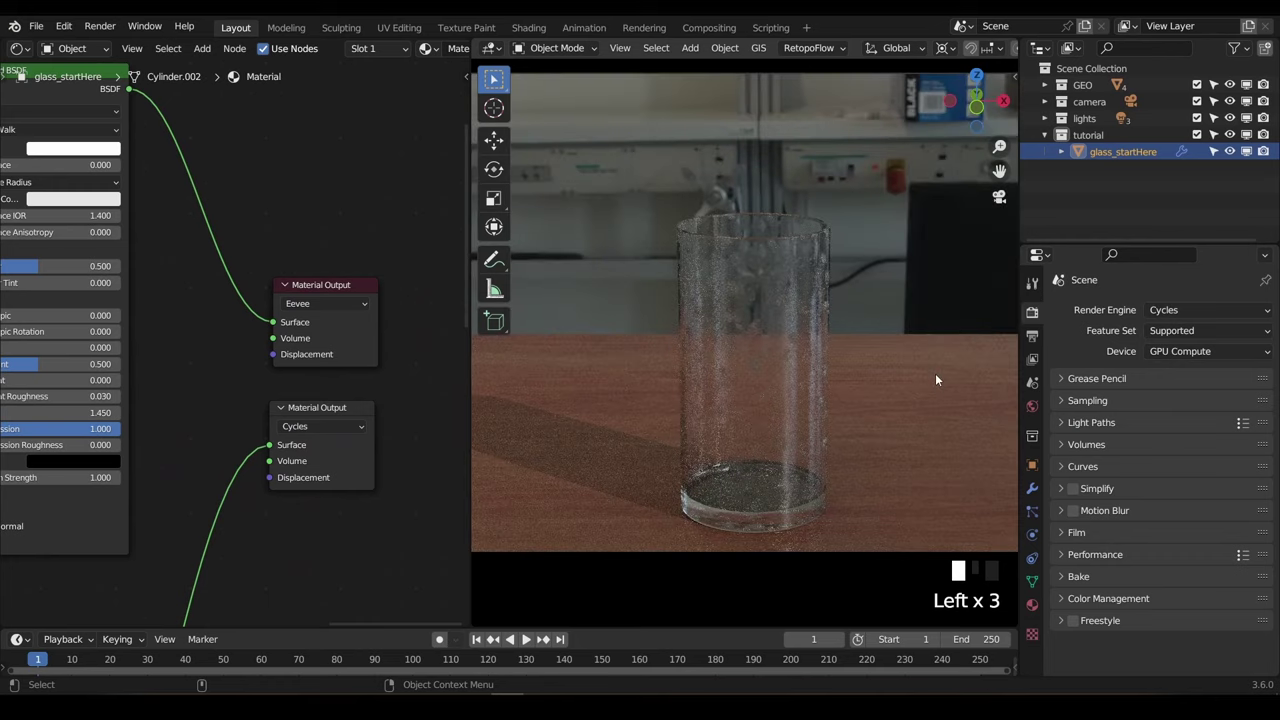
left_click(1188, 312)
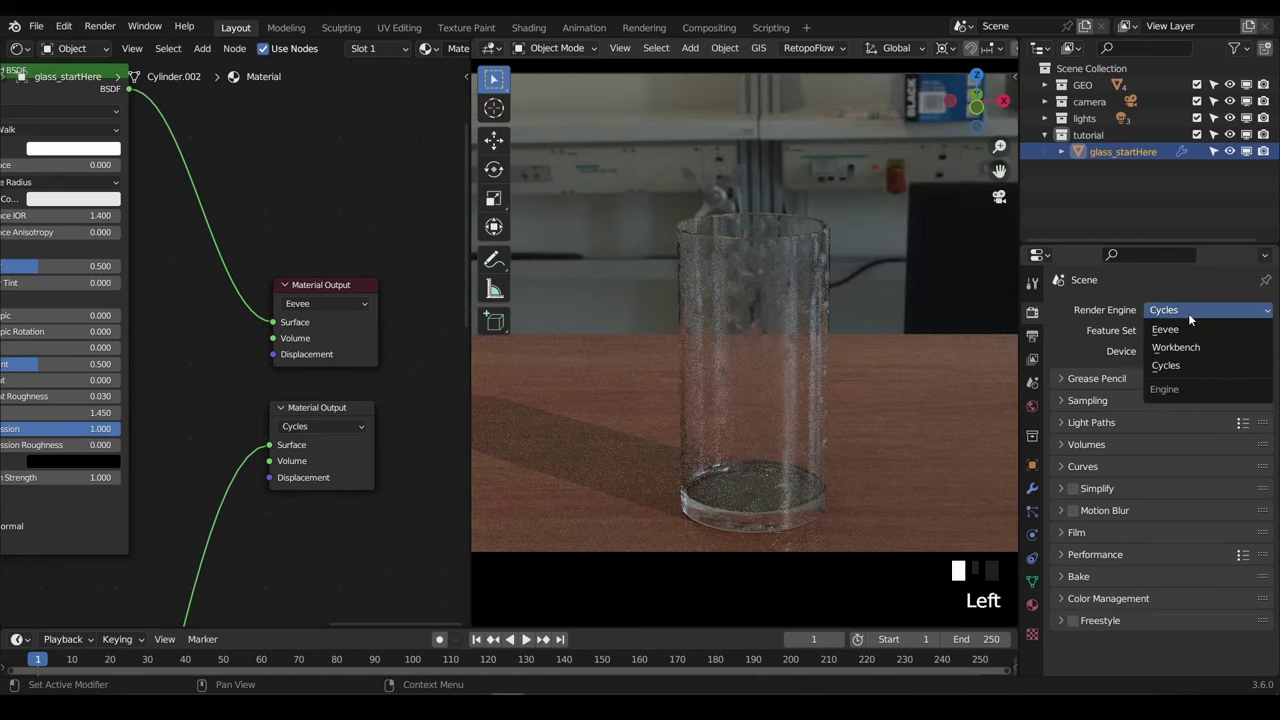
left_click(1193, 330)
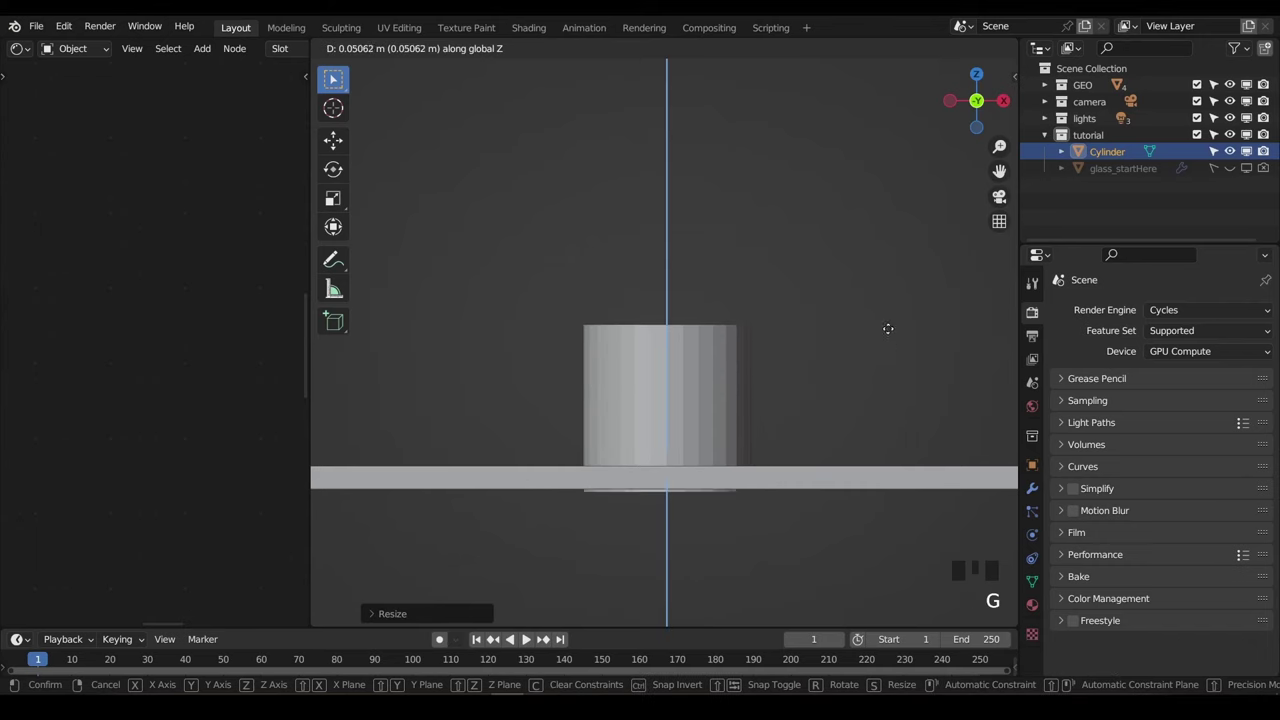
Raise the cylinder and delete its top face to make an open cup.
key("Tab")
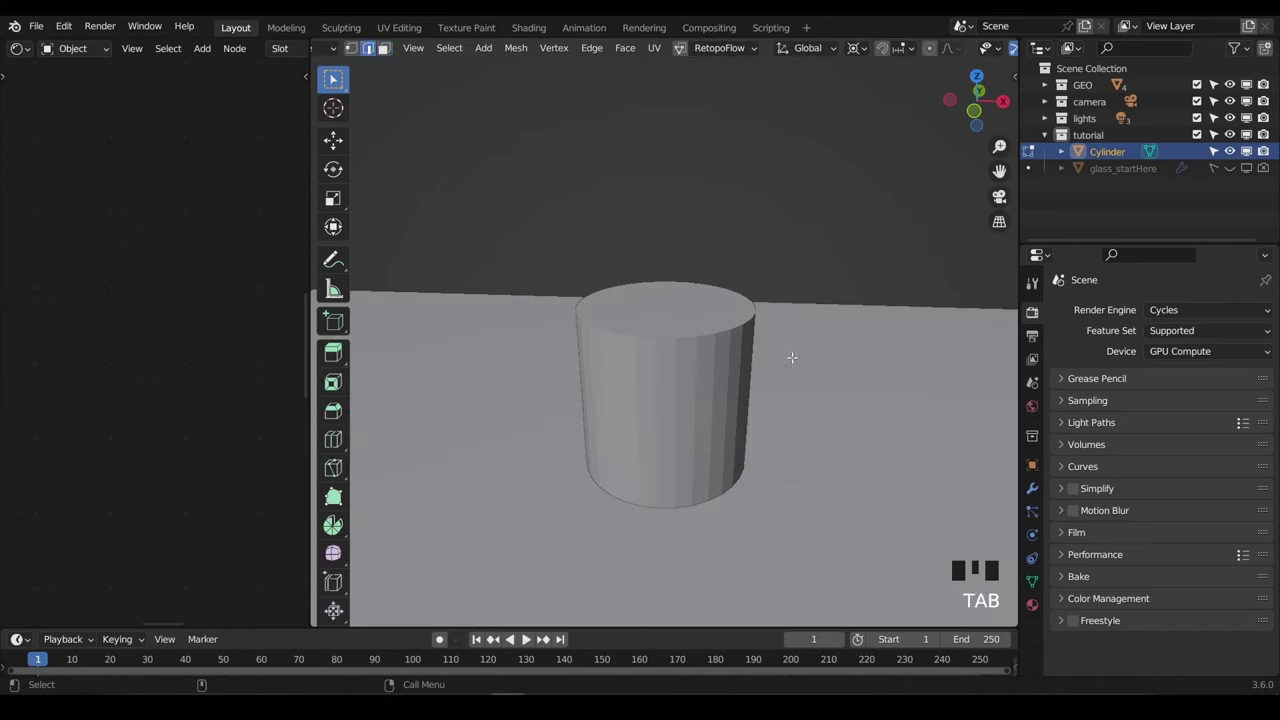
key("z")
left_click(705, 317, "alt")
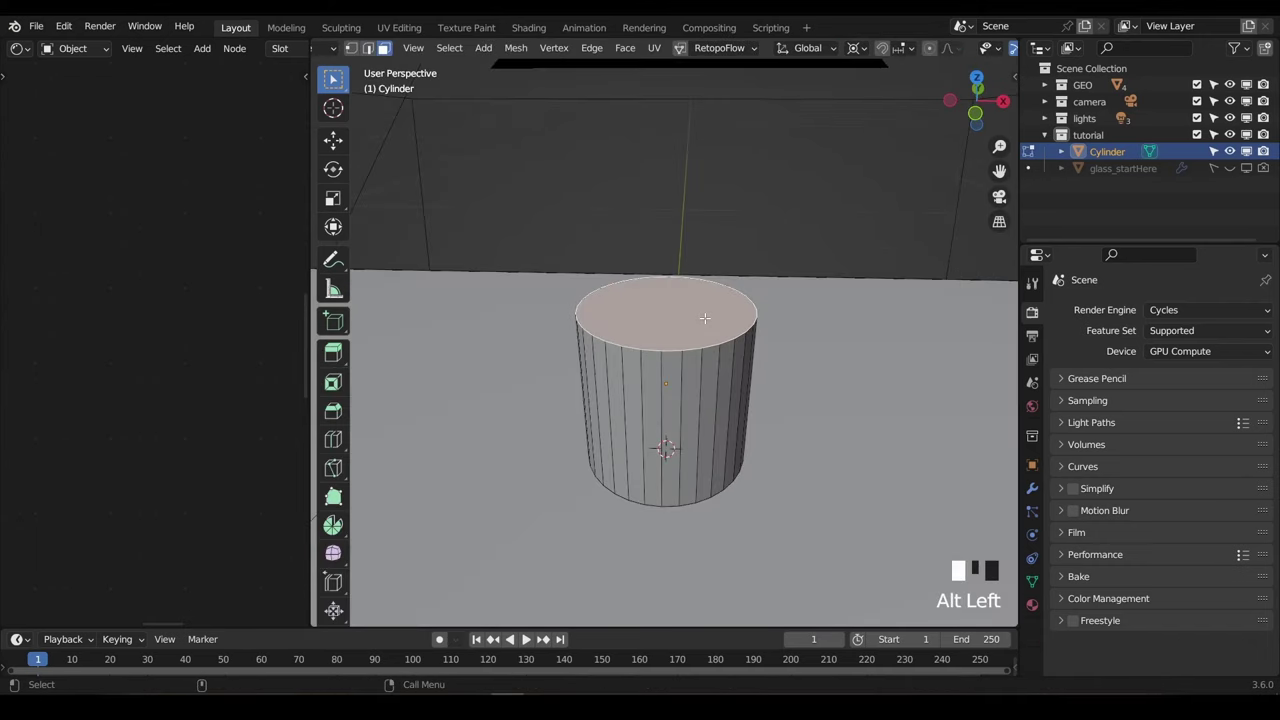
key("Delete")
left_click(685, 357)
left_click_drag(685, 357, 850, 340, "alt")
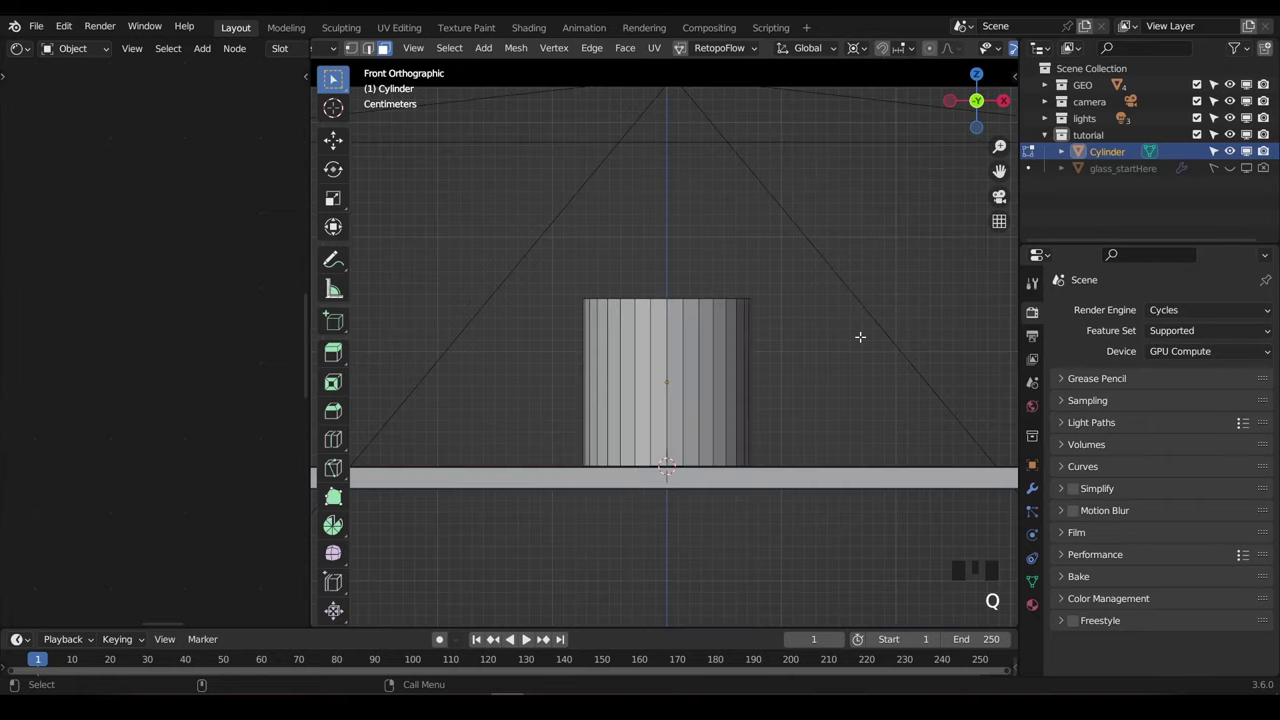
Narrow the cylinder's width around the 3D cursor while keeping its height fixed.
key("period")
left_click(860, 341)
key("a")
key("s")
key("shift+z")
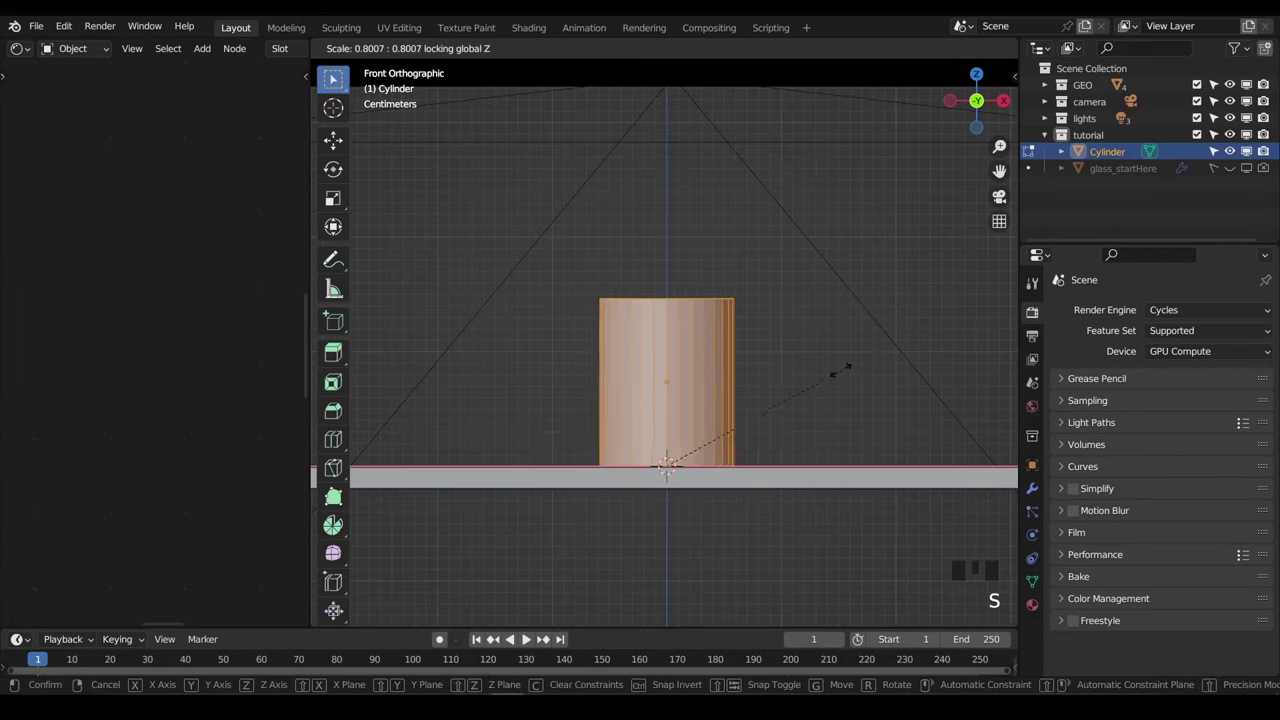
right_click(790, 390)
key("s")
key("s")
key("shift+z")
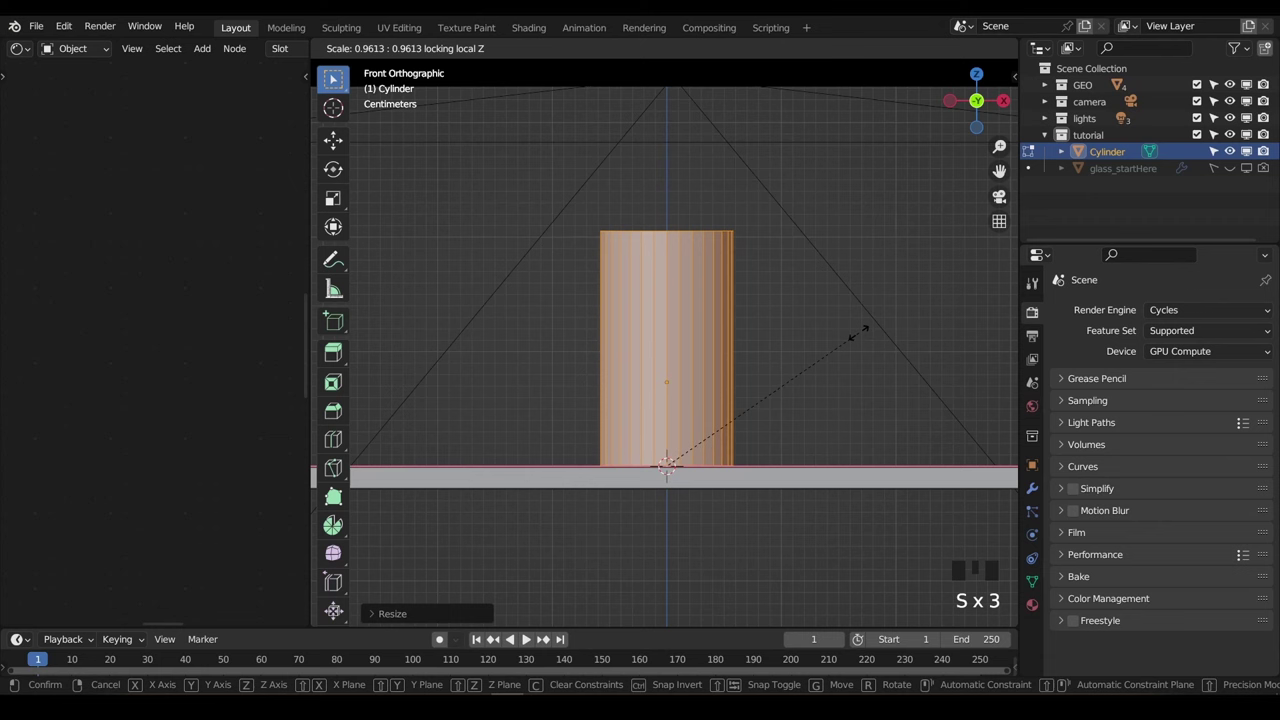
left_click(840, 349)
key("Tab")
Switch the viewport to Rendered shading and assign the glass_mat material to the cylinder.
left_click_drag(771, 346, 746, 346, "alt")
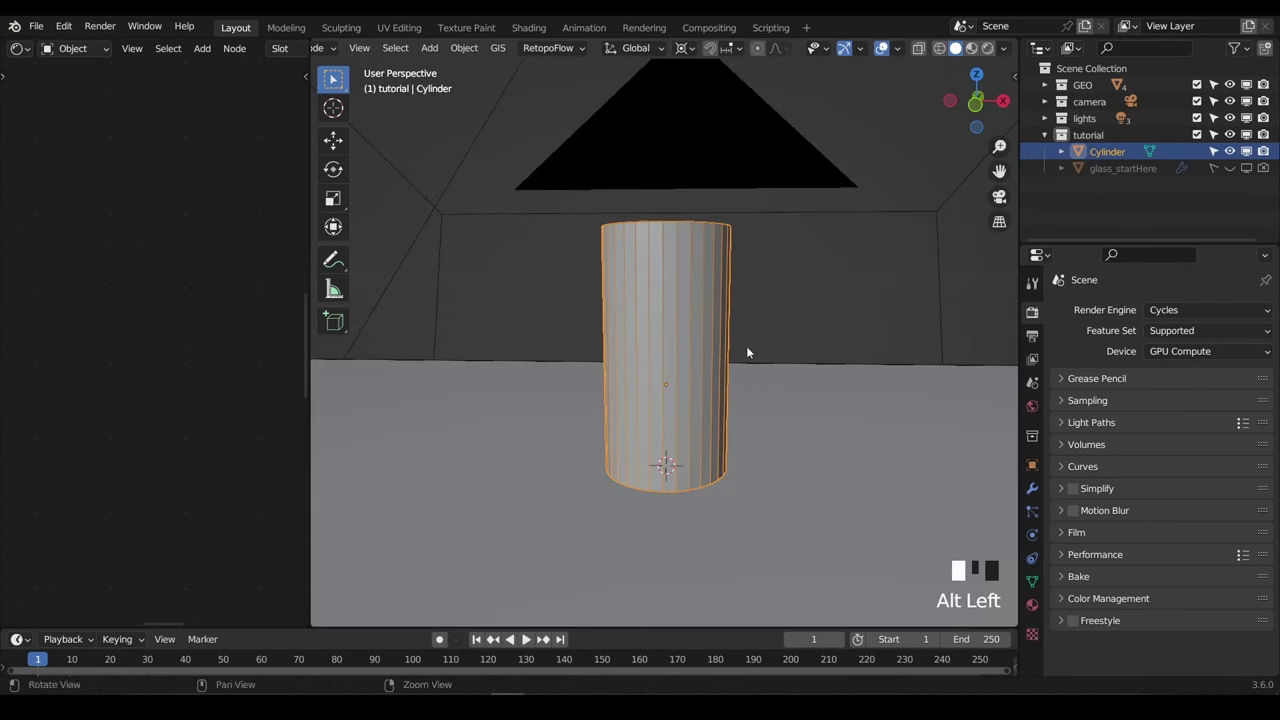
key("z")
left_click(758, 340)
scroll(758, 345, "up", 2)
left_click(526, 348)
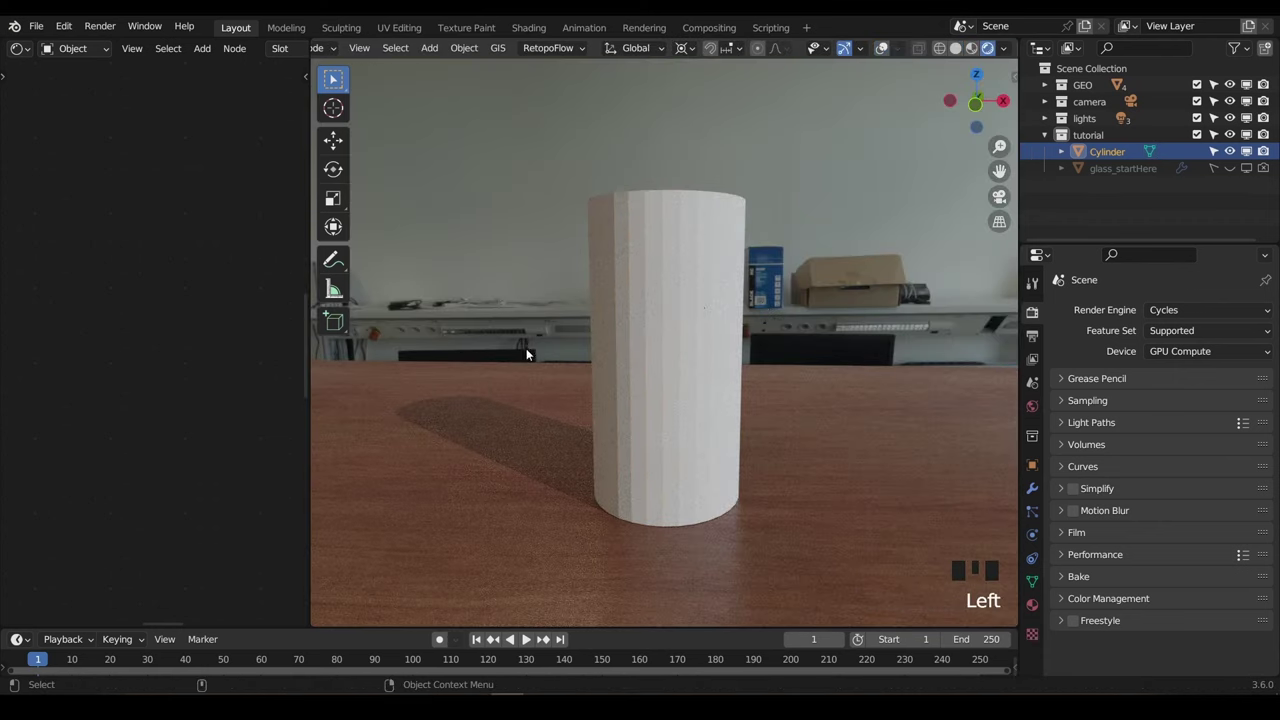
left_click(288, 48)
left_click(300, 122)
mouse_move(700, 258)
left_mouse_down("alt")
mouse_move(657, 264)
mouse_move(695, 265)
left_mouse_up("alt")
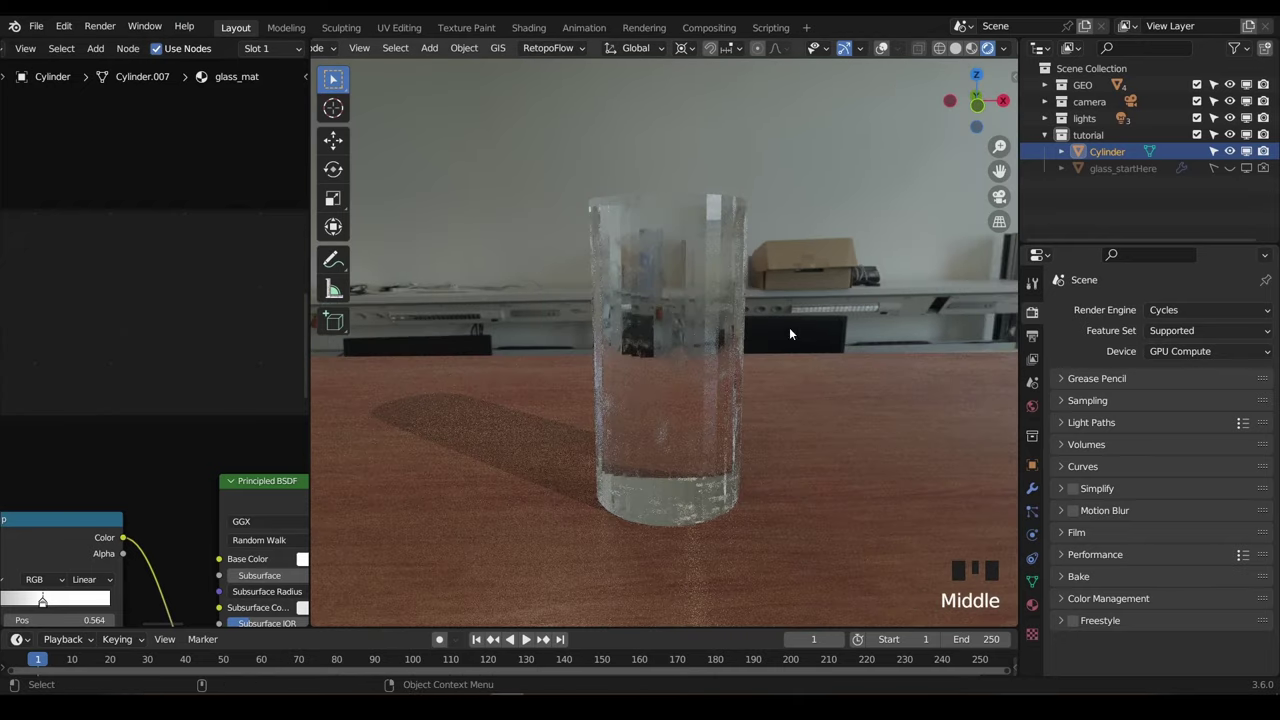
Apply Shade Smooth to the glass object.
left_click_drag(789, 327, 763, 308, "alt")
right_click(726, 251)
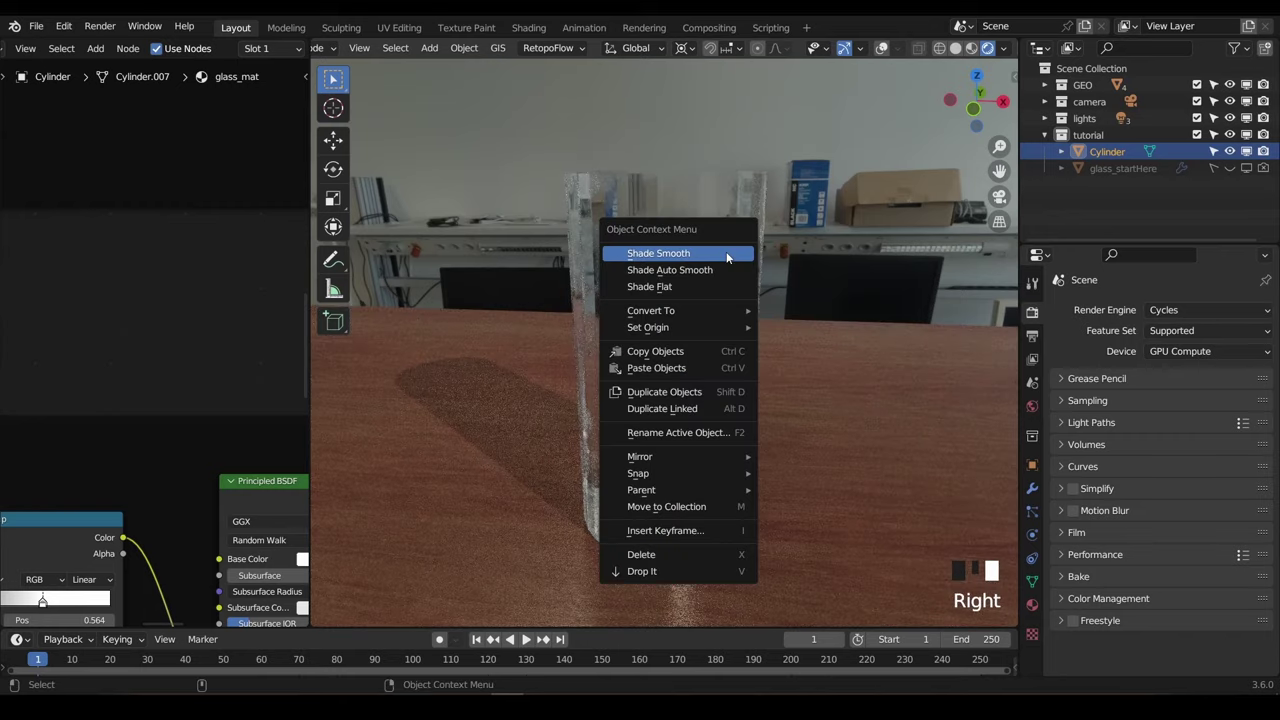
left_click(728, 256)
left_click_drag(711, 368, 993, 463, "alt")
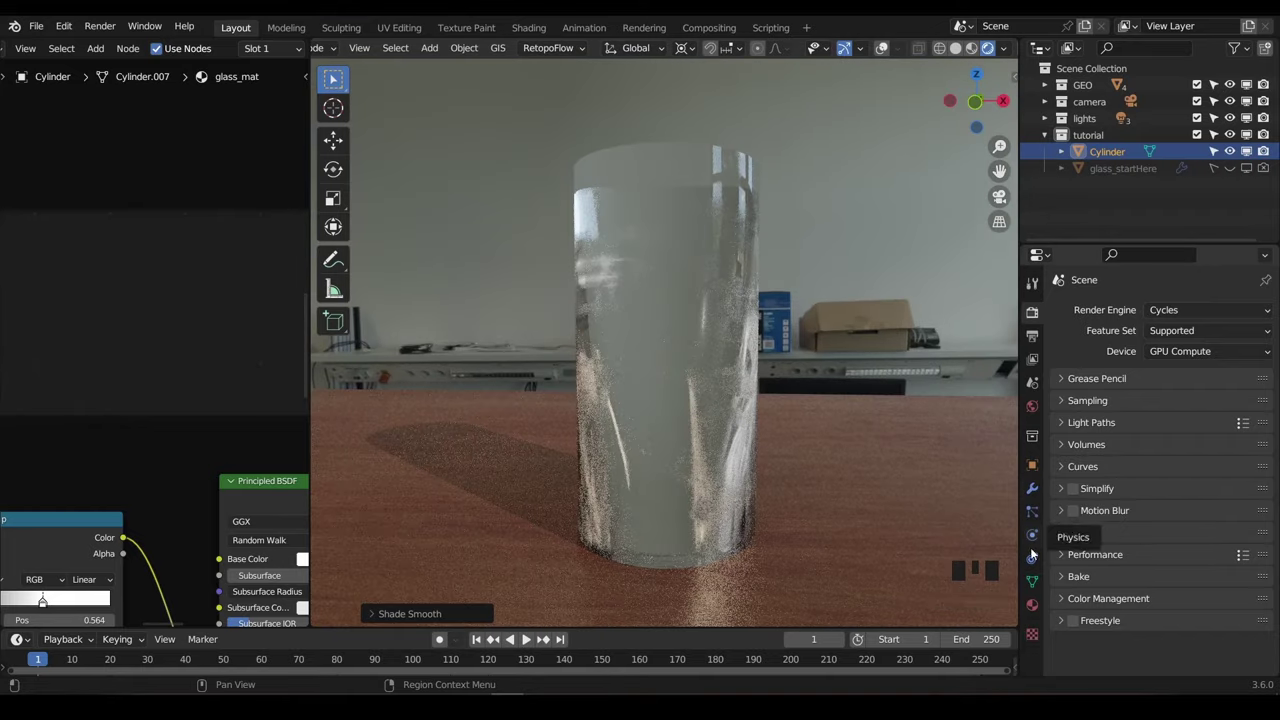
Enable Auto Smooth at 30° in the Object Data normals settings.
left_click(1032, 580)
scroll(1134, 507, "down", 8)
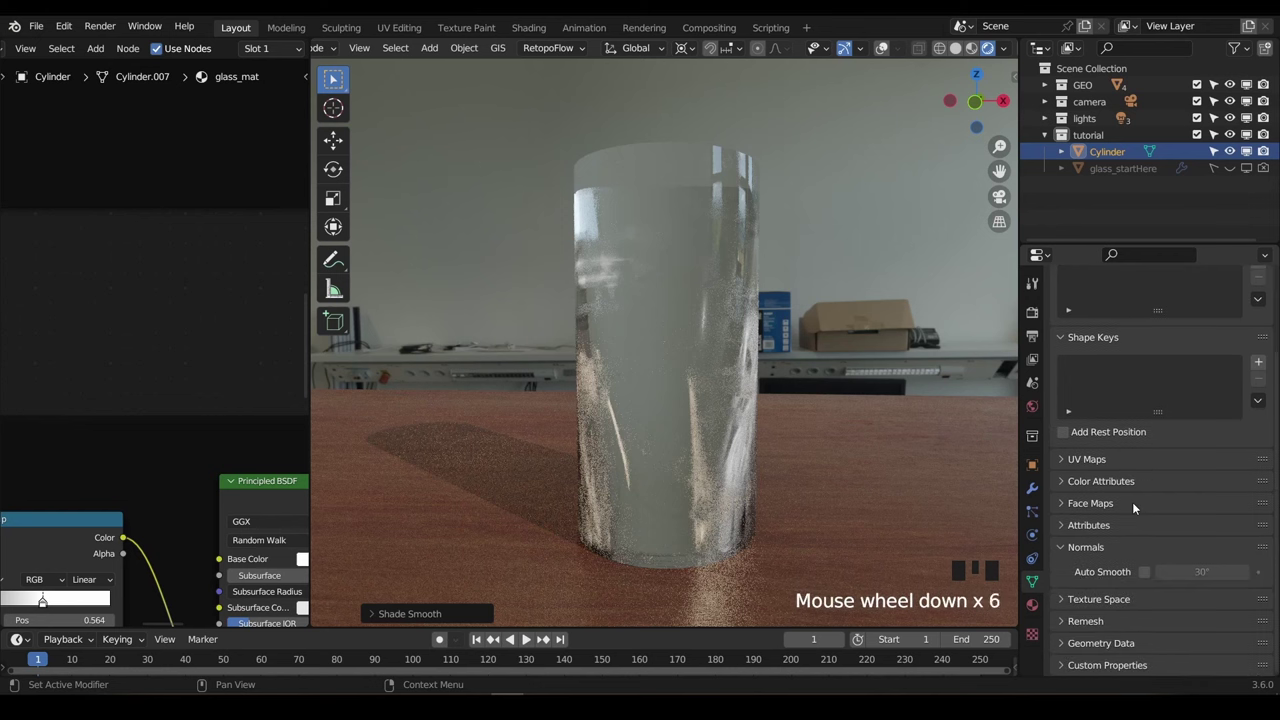
left_click(1144, 572)
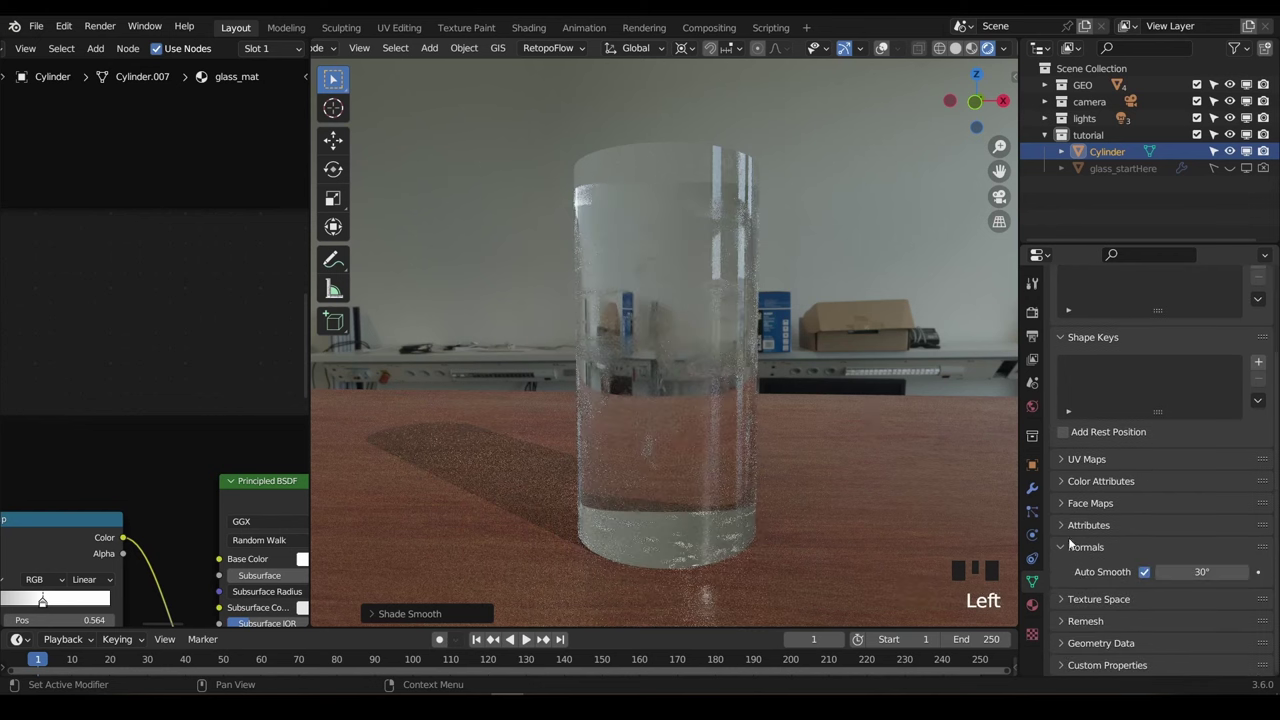
left_click_drag(700, 340, 748, 428, "alt")
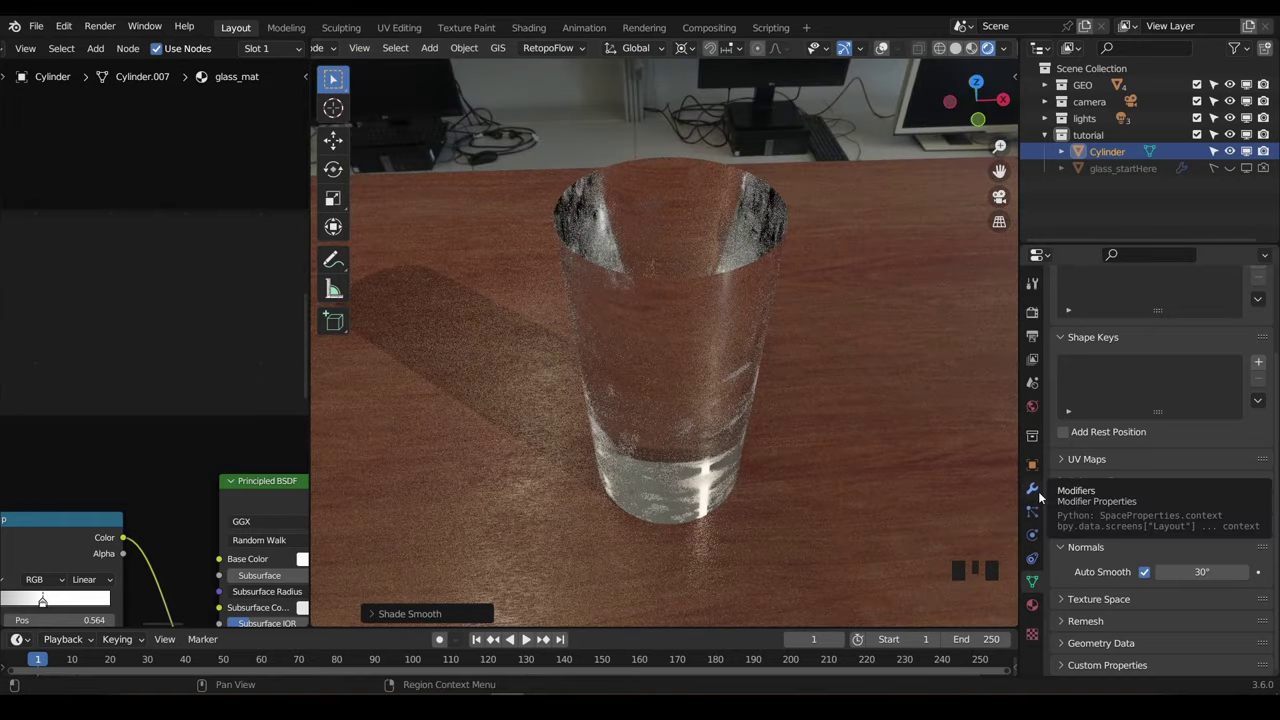
Add a Solidify modifier with 0.02 m wall thickness.
left_click(1036, 487)
left_click(1100, 310)
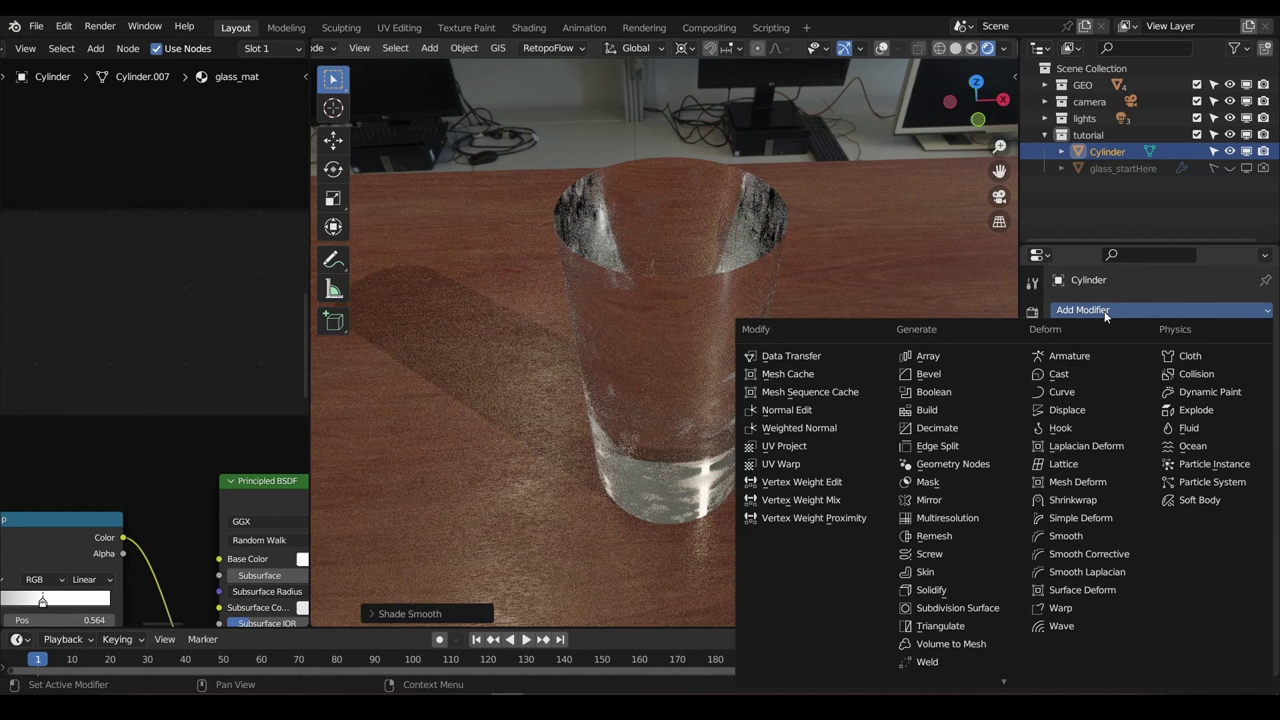
left_click(968, 589)
left_click_drag(827, 378, 830, 400, "alt")
left_click(1185, 383)
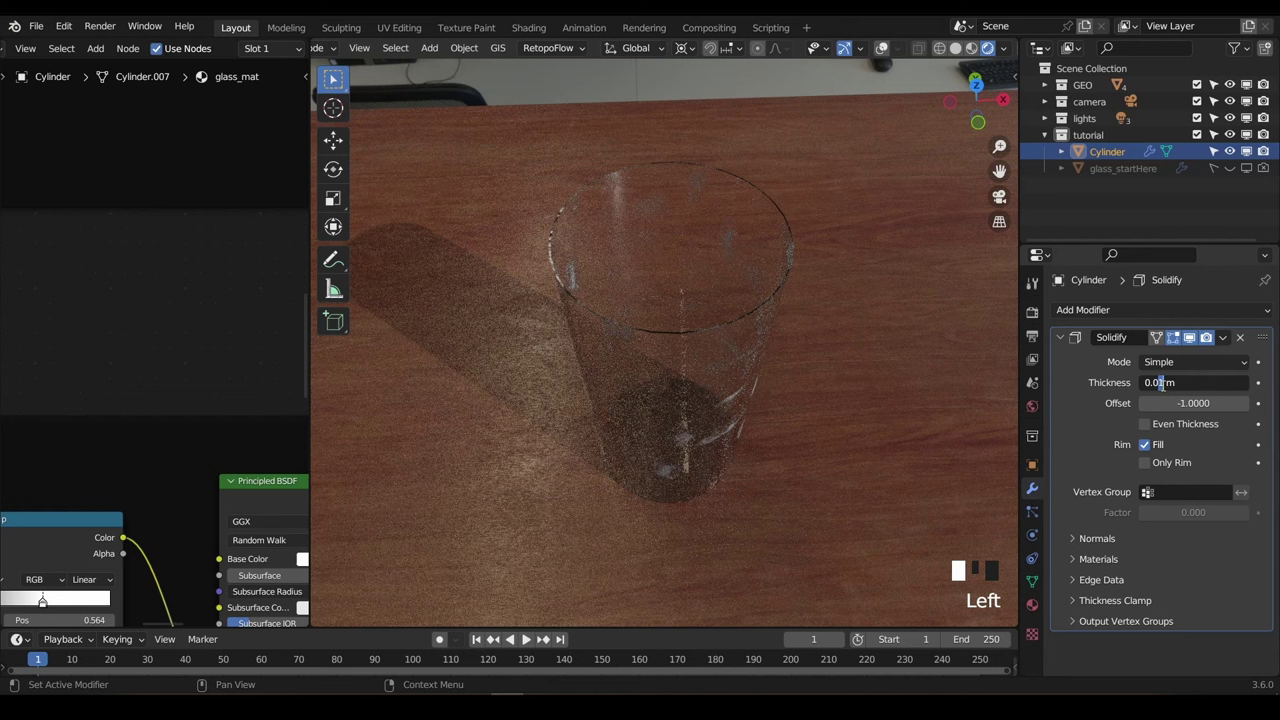
left_click(1160, 383)
type("0.02")
key("Return")
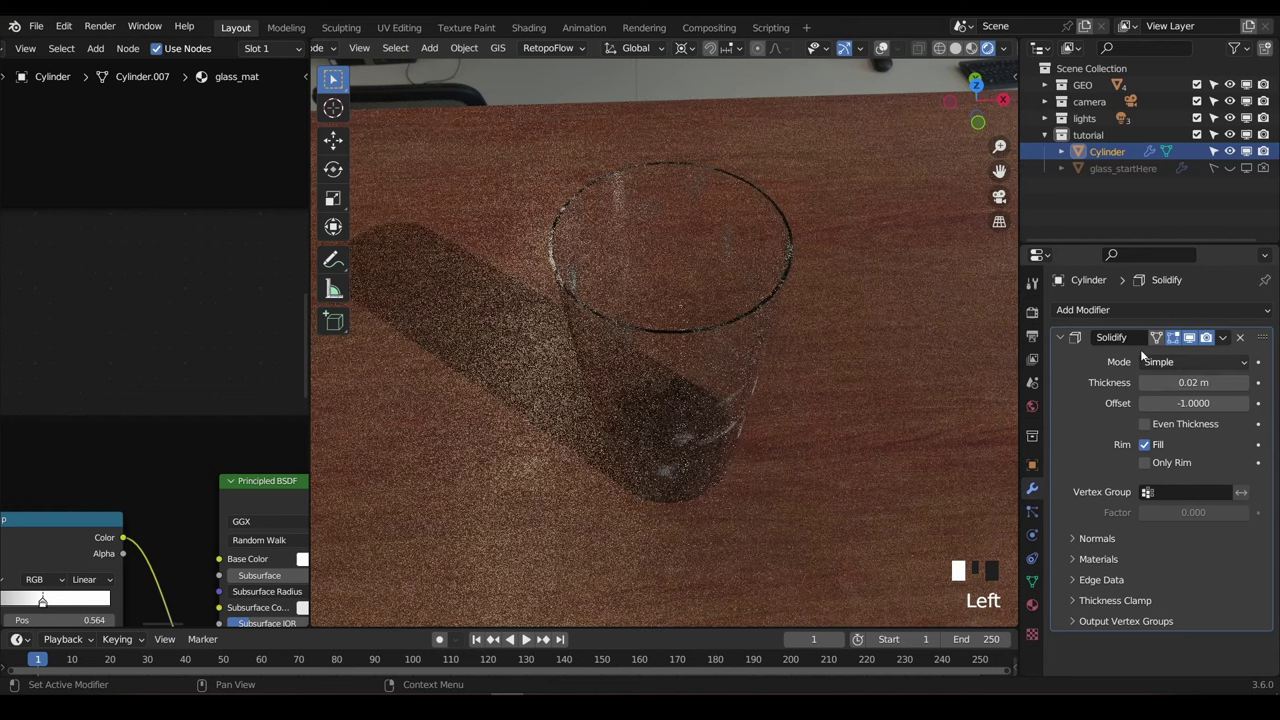
Add a Bevel modifier and raise its segment count to 4.
left_click(1124, 310)
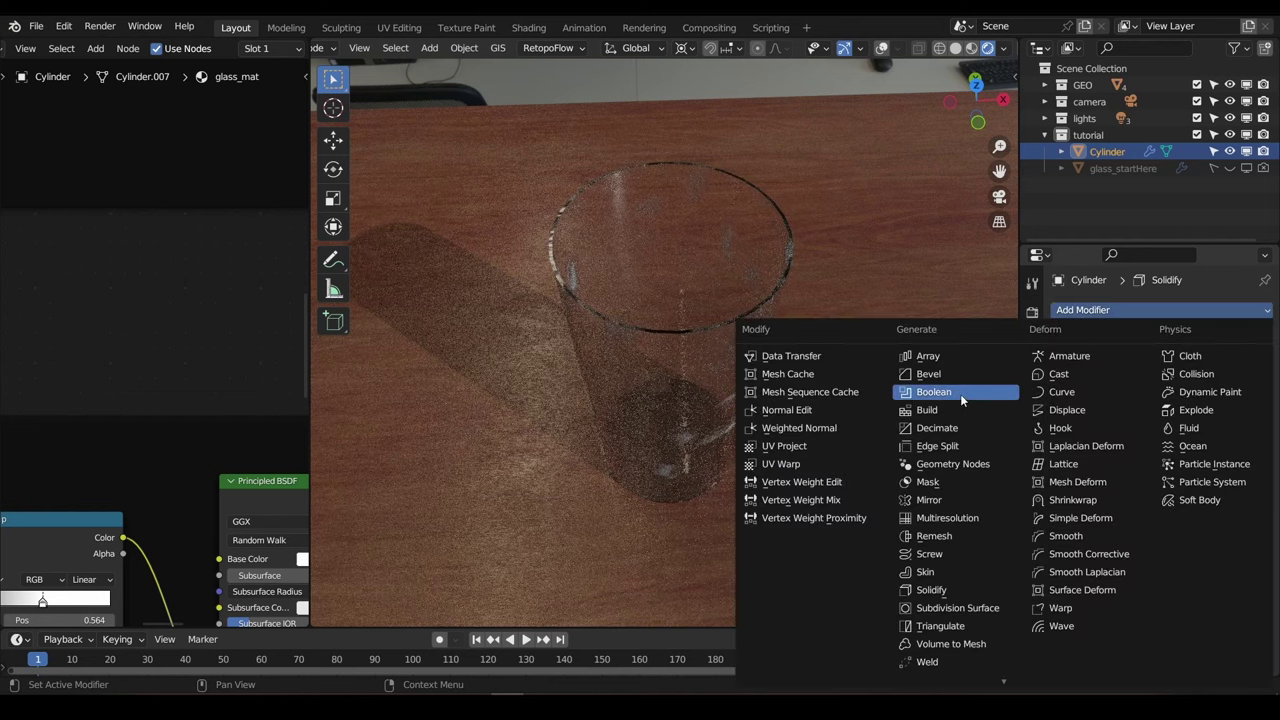
left_click(929, 373)
left_click(1245, 444)
left_click(1245, 444)
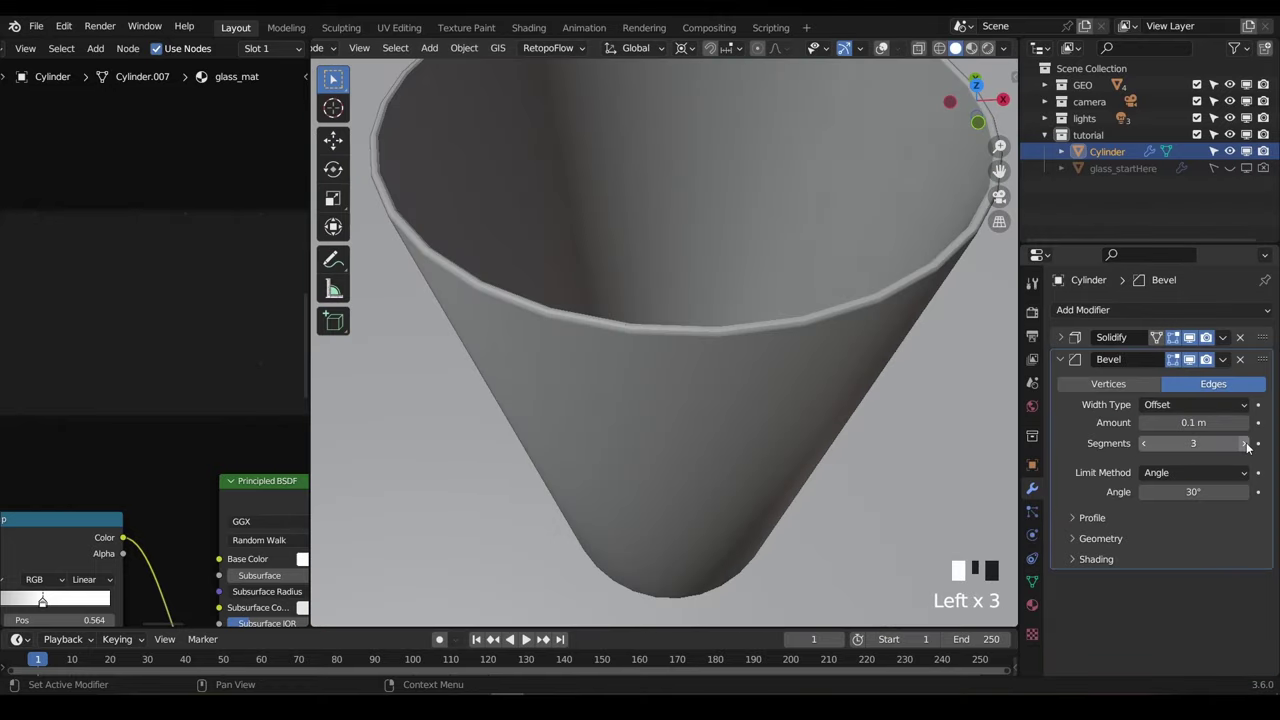
scroll(787, 361, "down", 3)
left_click_drag(787, 361, 786, 346, "alt")
Add a Subdivision Surface modifier and preview the glass in Rendered shading.
left_click(1085, 310)
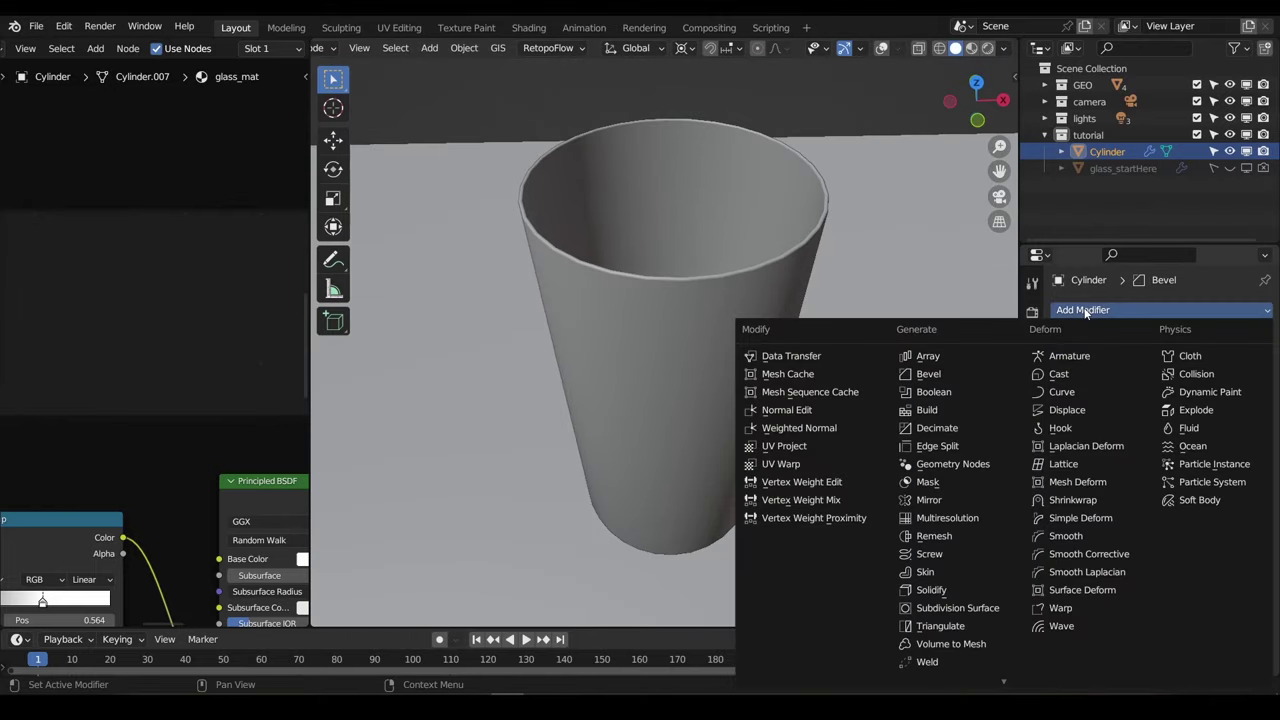
key("Return")
key("z")
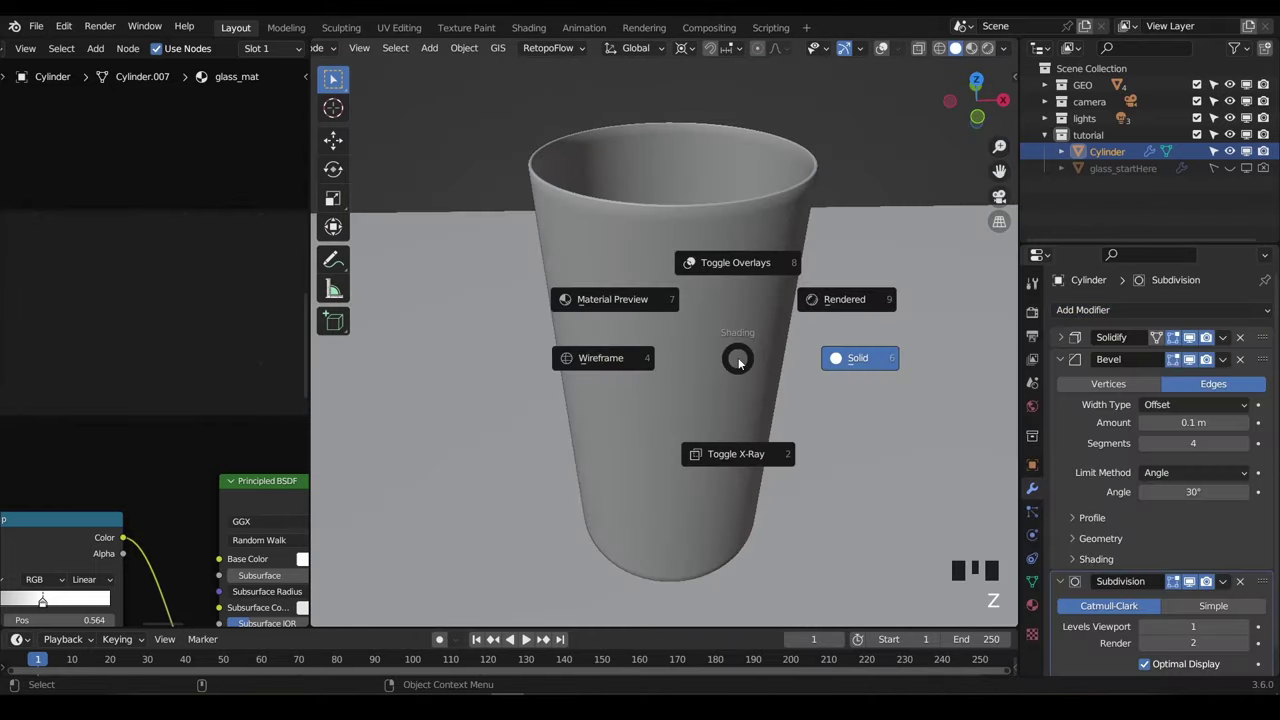
left_click(817, 310)
mouse_move(800, 362)
left_mouse_down("alt")
mouse_move(773, 340)
mouse_move(771, 352)
left_mouse_up("alt")
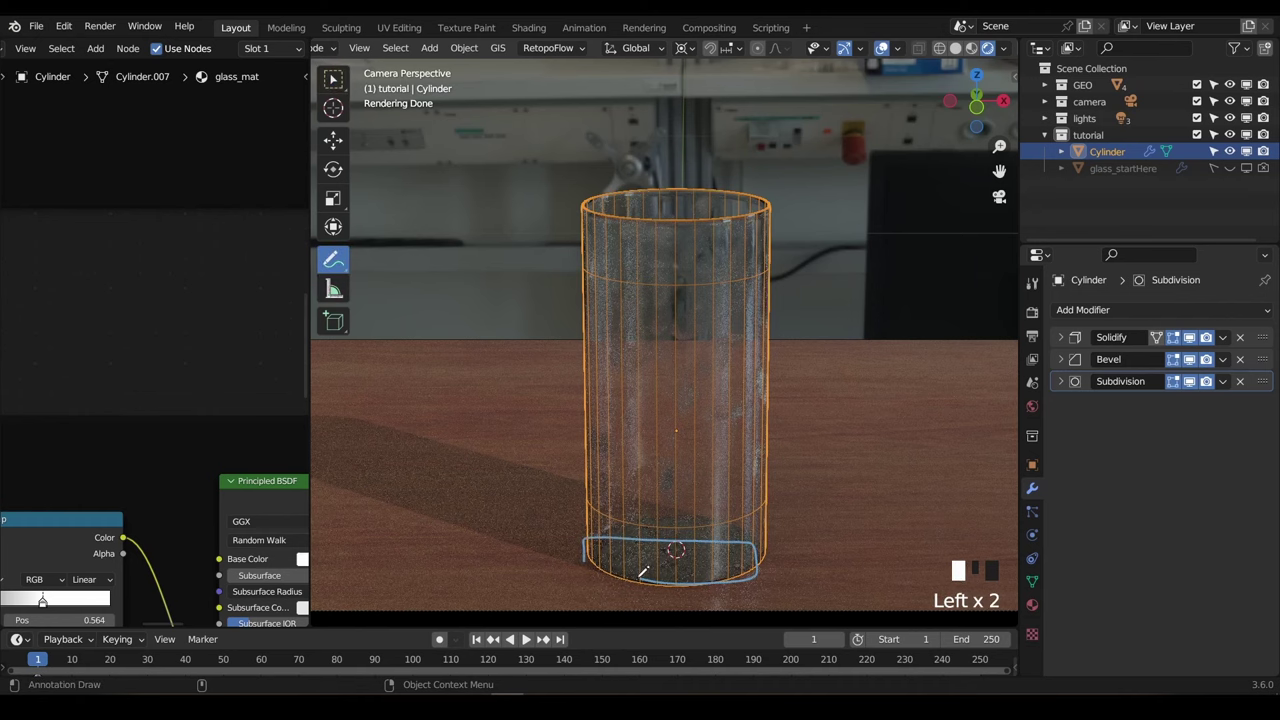
Undo the last change and move the Solidify modifier to the end of the stack.
key("ctrl+z")
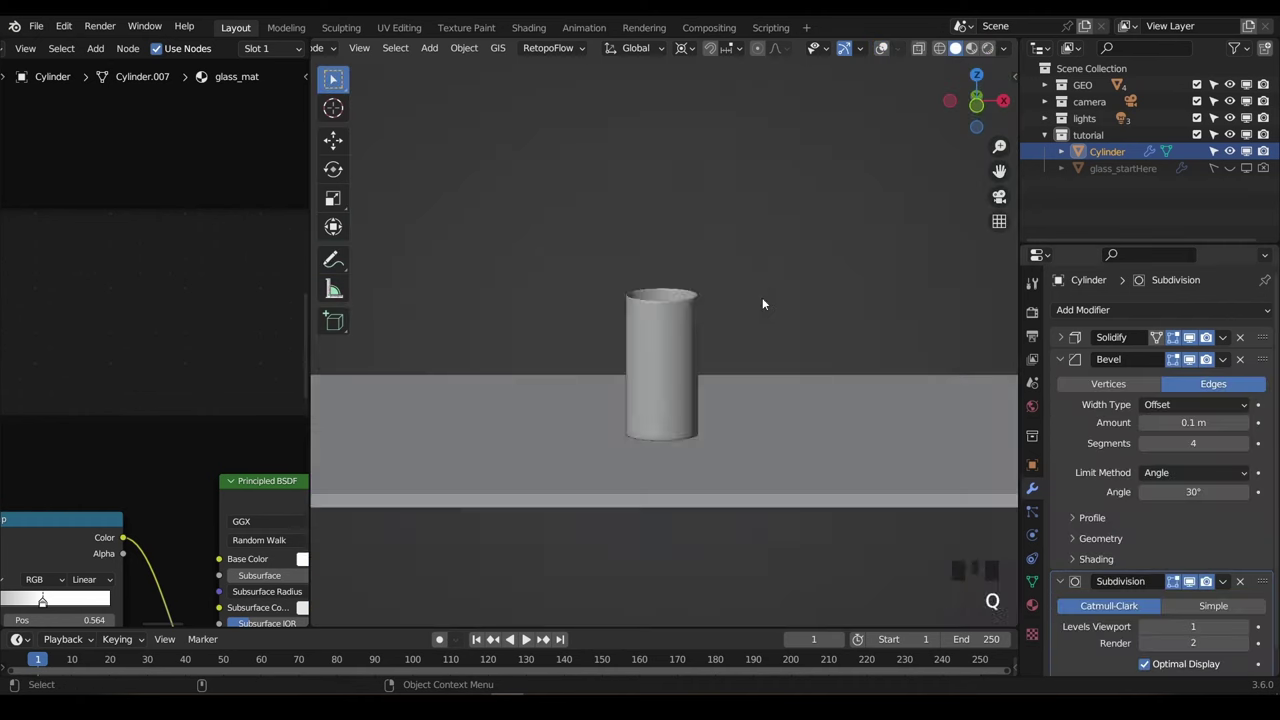
middle_click_drag(762, 297, 790, 300, "alt")
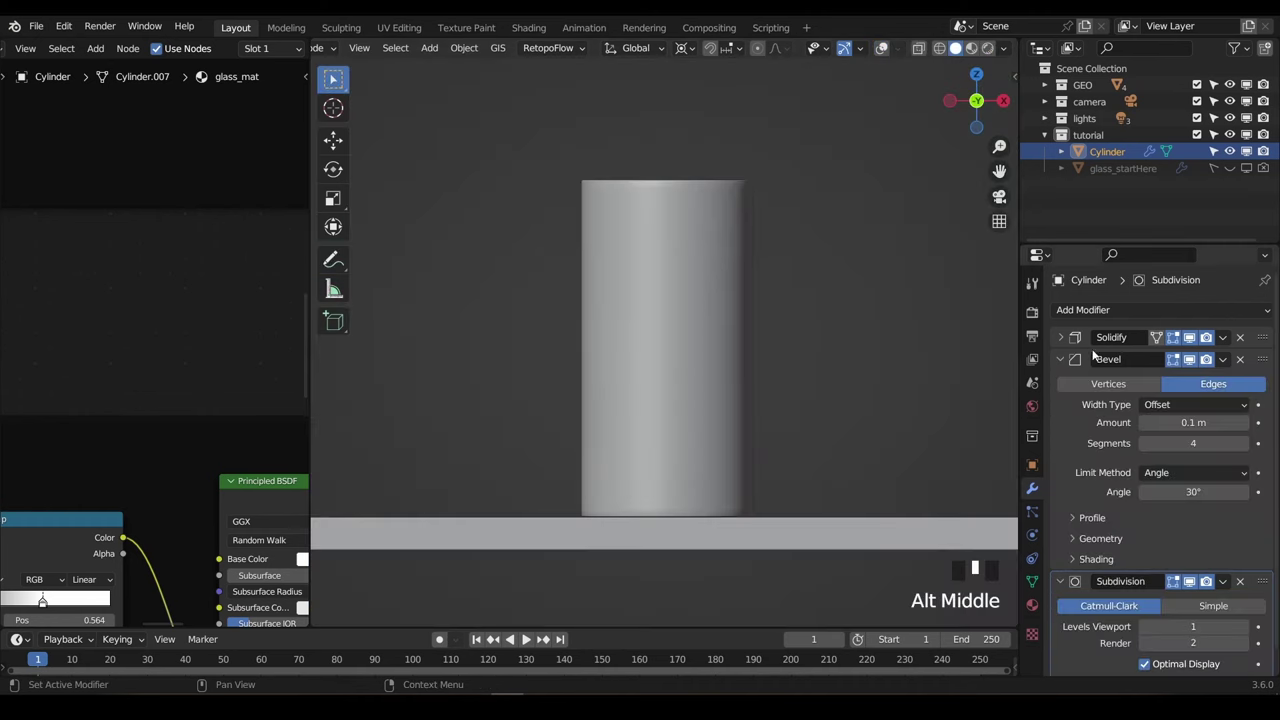
left_click(1157, 342)
left_click(1222, 337)
left_click(1115, 443)
In Edit Mode wireframe view, select the glass's bottom edge loops.
key("Tab")
key("z")
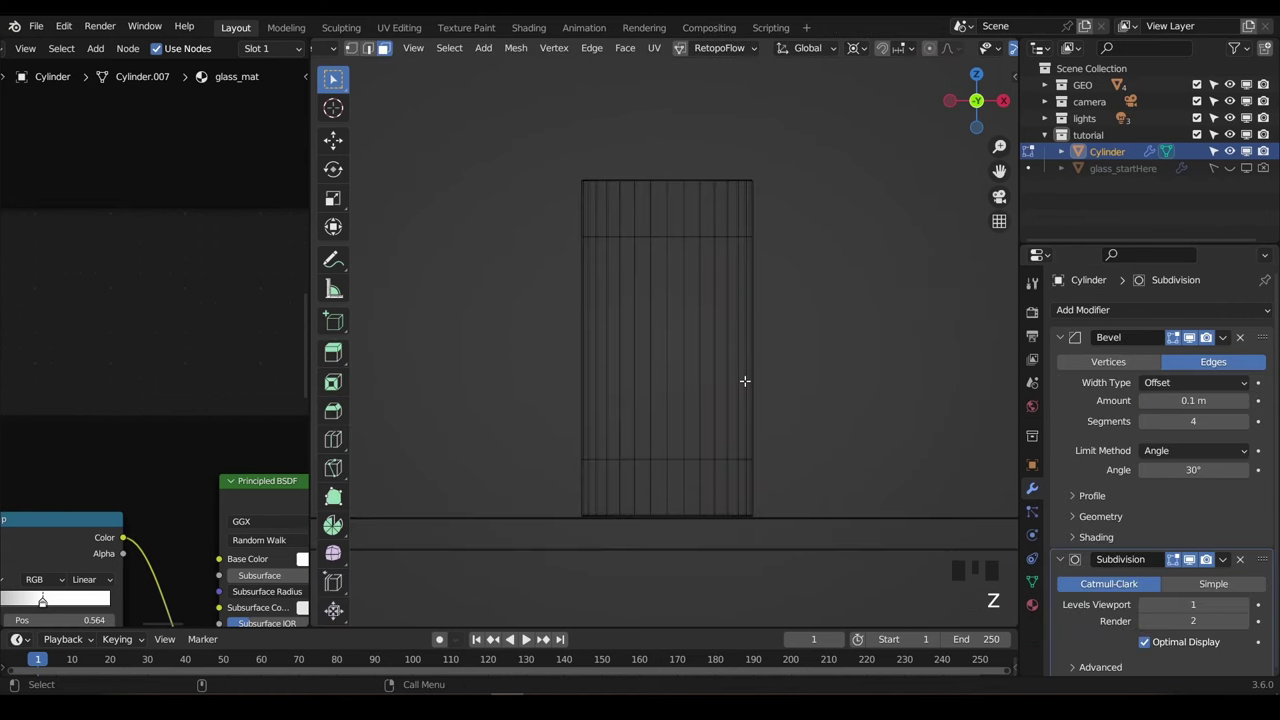
key("a")
scroll(741, 291, "up", 3)
left_click(741, 291)
scroll(741, 291, "up", 6)
scroll(700, 380, "down", 2)
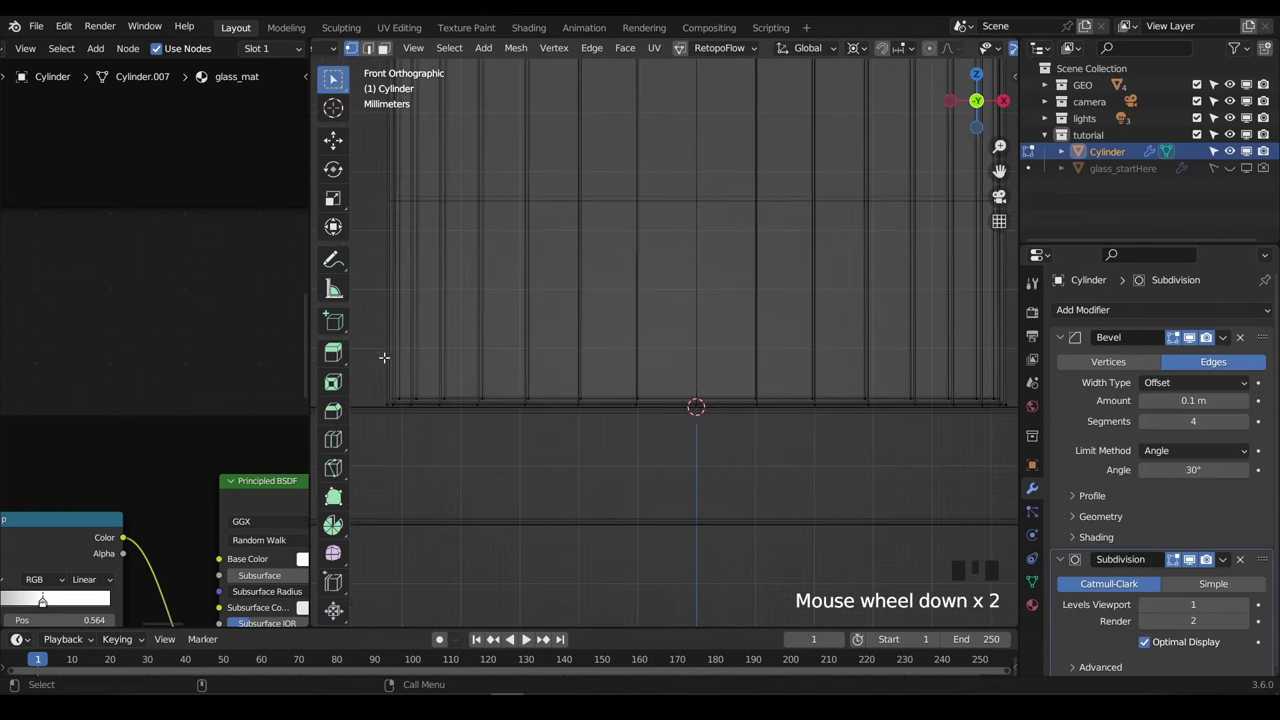
left_click_drag(383, 360, 950, 393)
Raise the bottom edge loops along Z and return to the rendered object view.
key("g")
key("z")
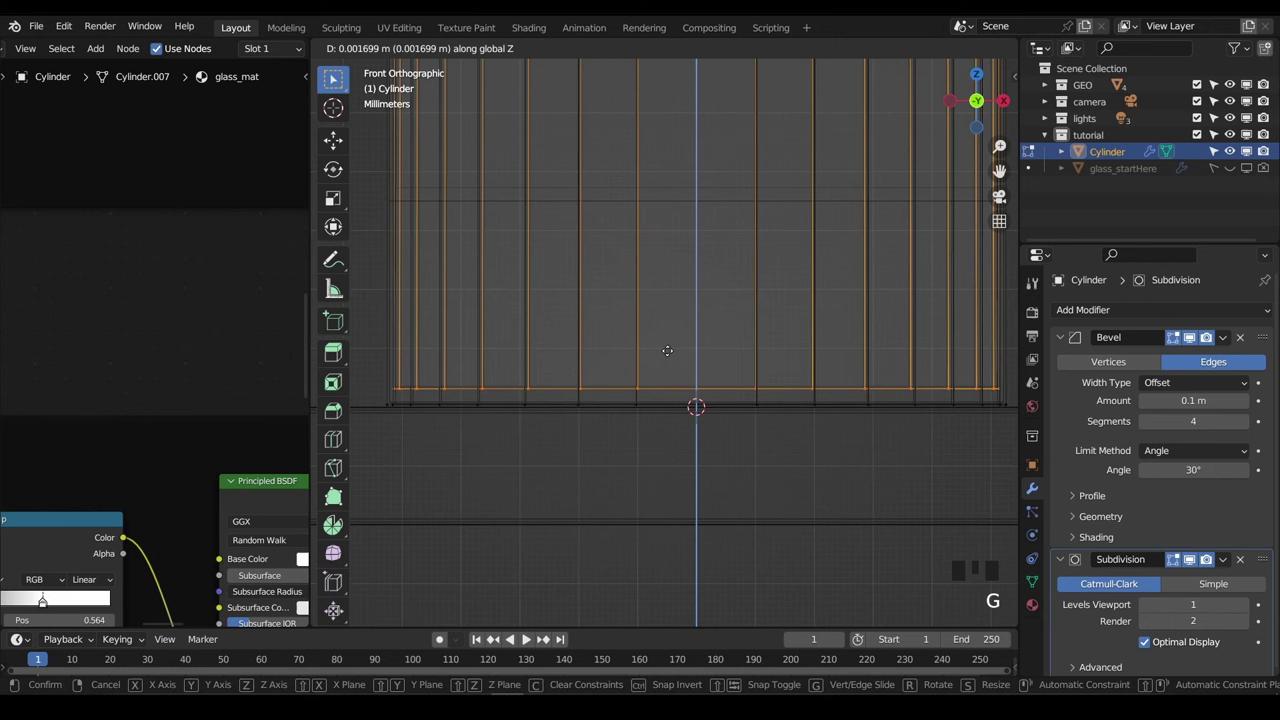
left_click(668, 327)
key("Tab")
key("z")
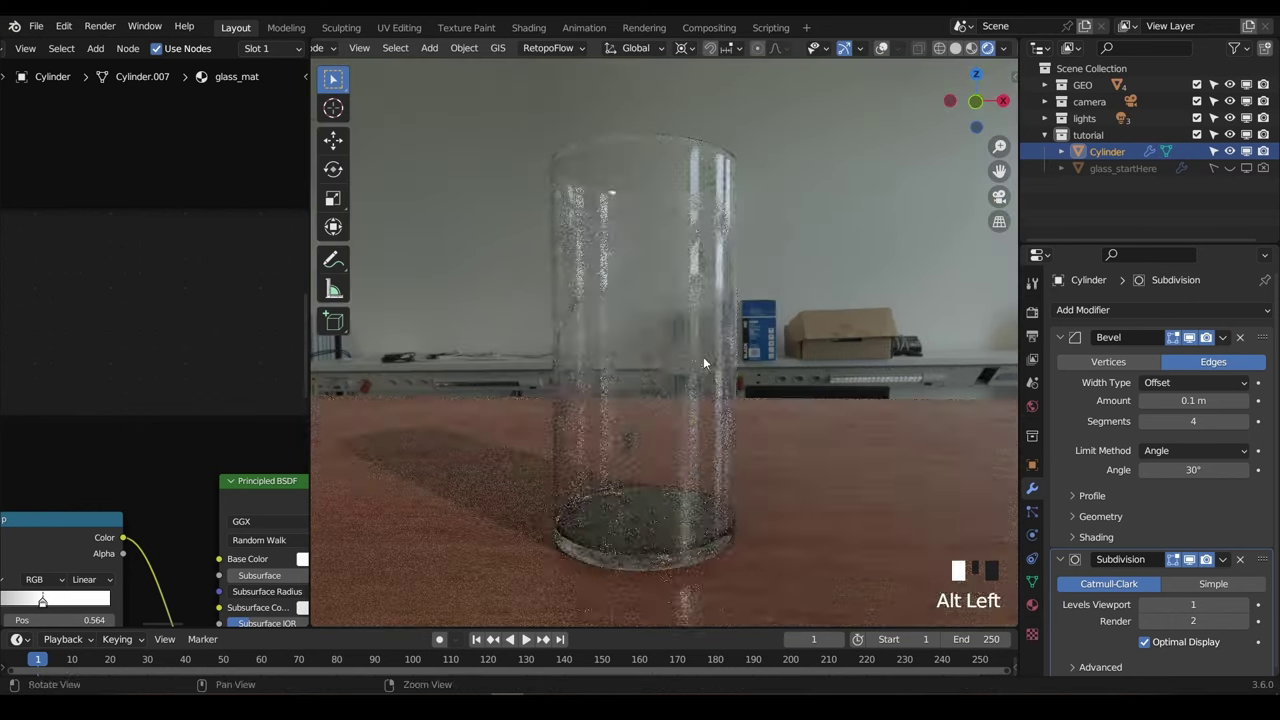
left_click_drag(702, 340, 697, 366, "alt")
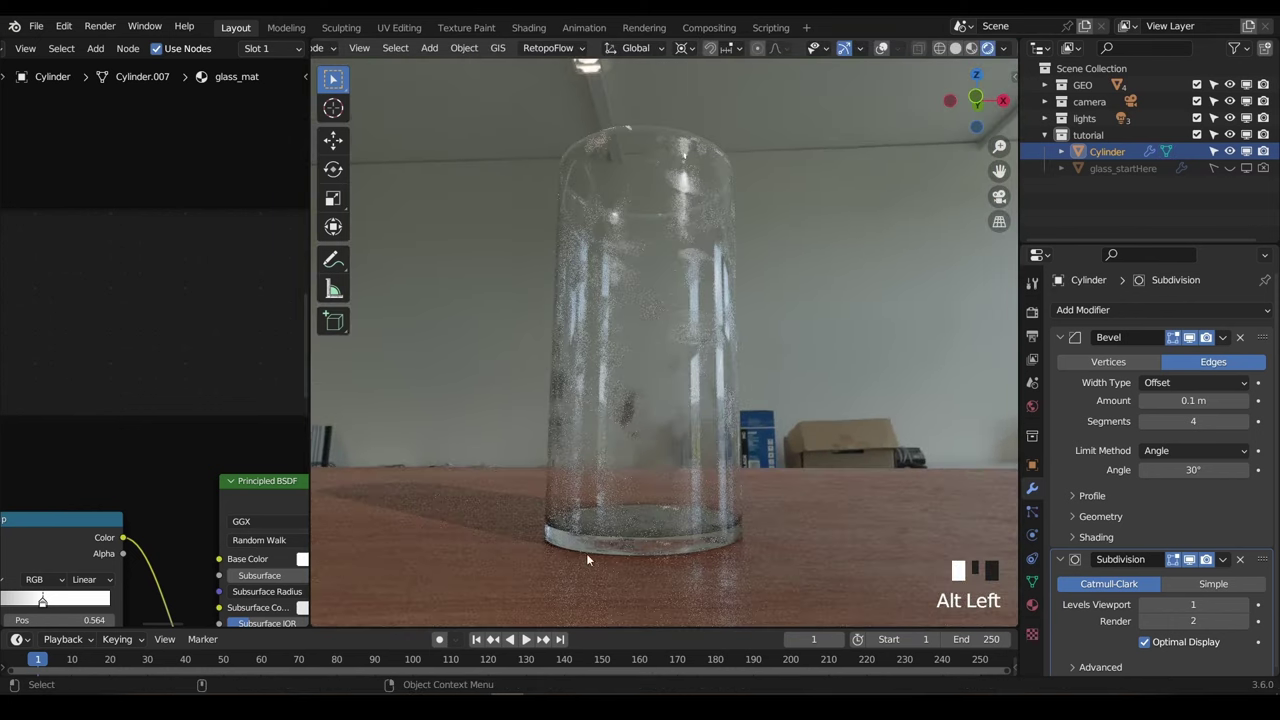